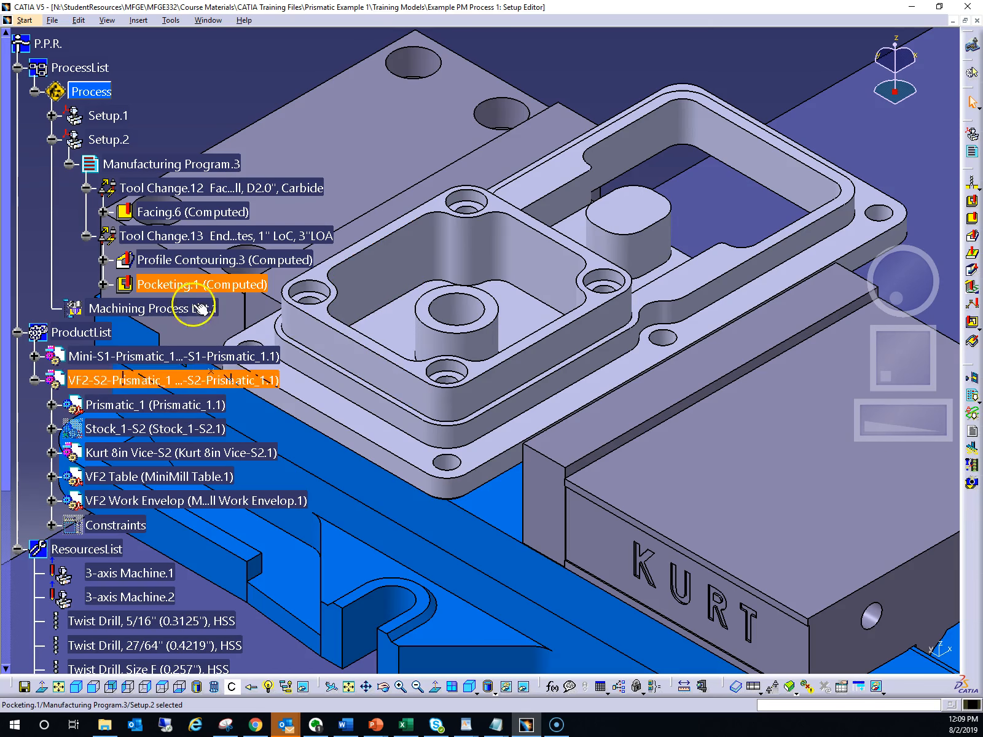
Step: Examine the island pocket in the Prismatic 1 with Features setup, and return to the Example PM Process 1 document
left_click(203, 21)
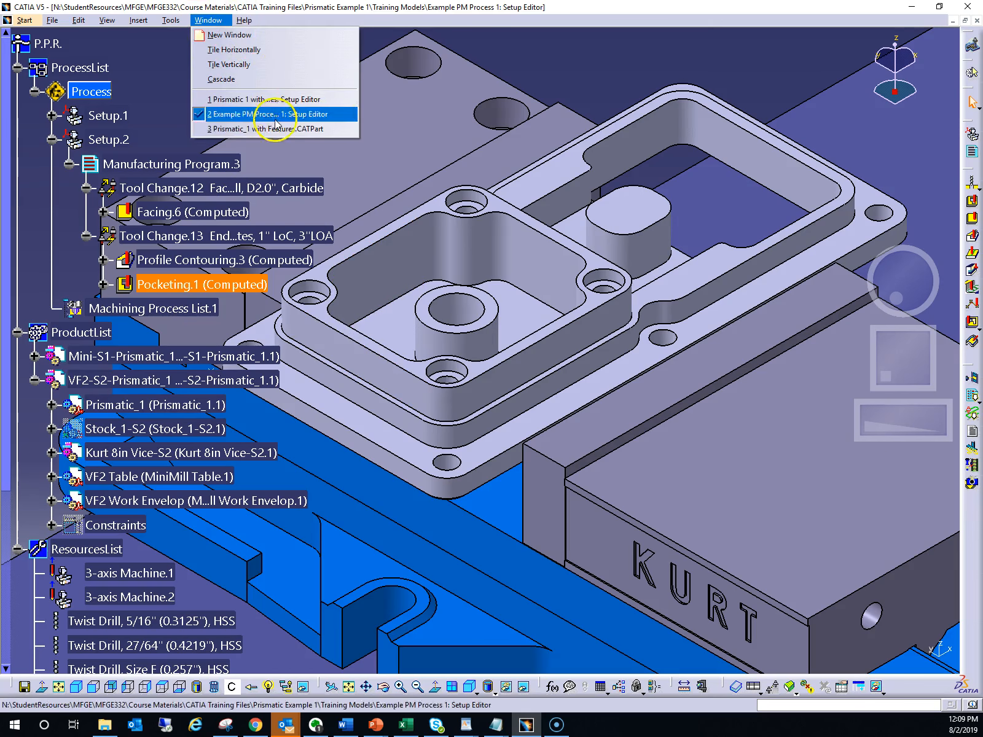
left_click(286, 100)
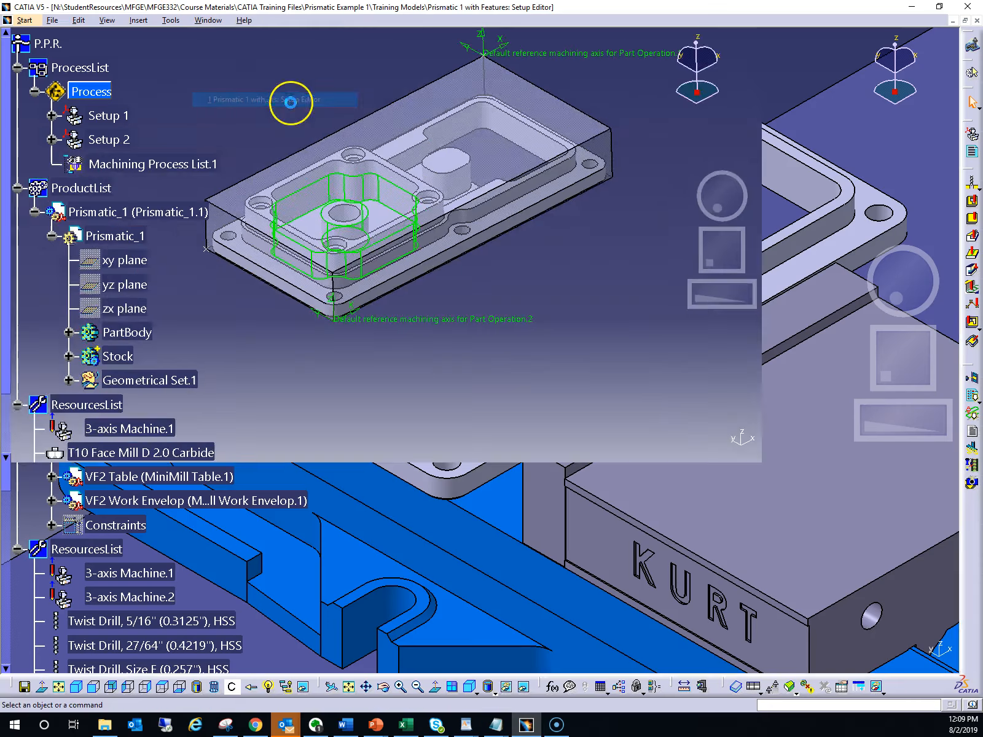
left_click_drag(882, 419, 924, 418)
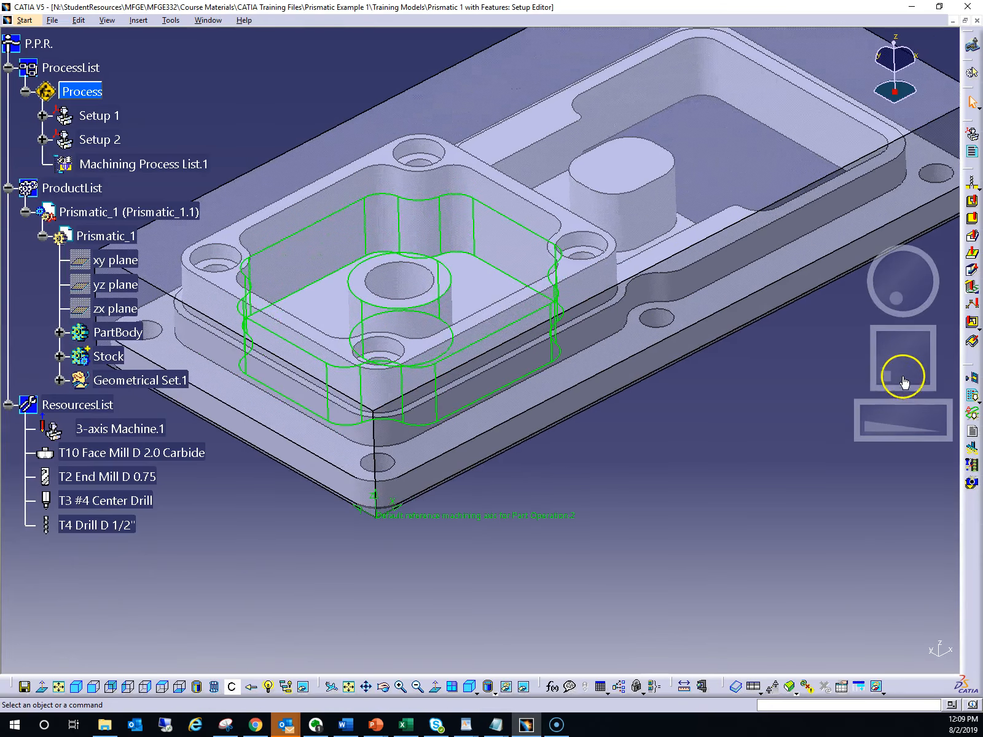
left_click_drag(903, 361, 919, 363)
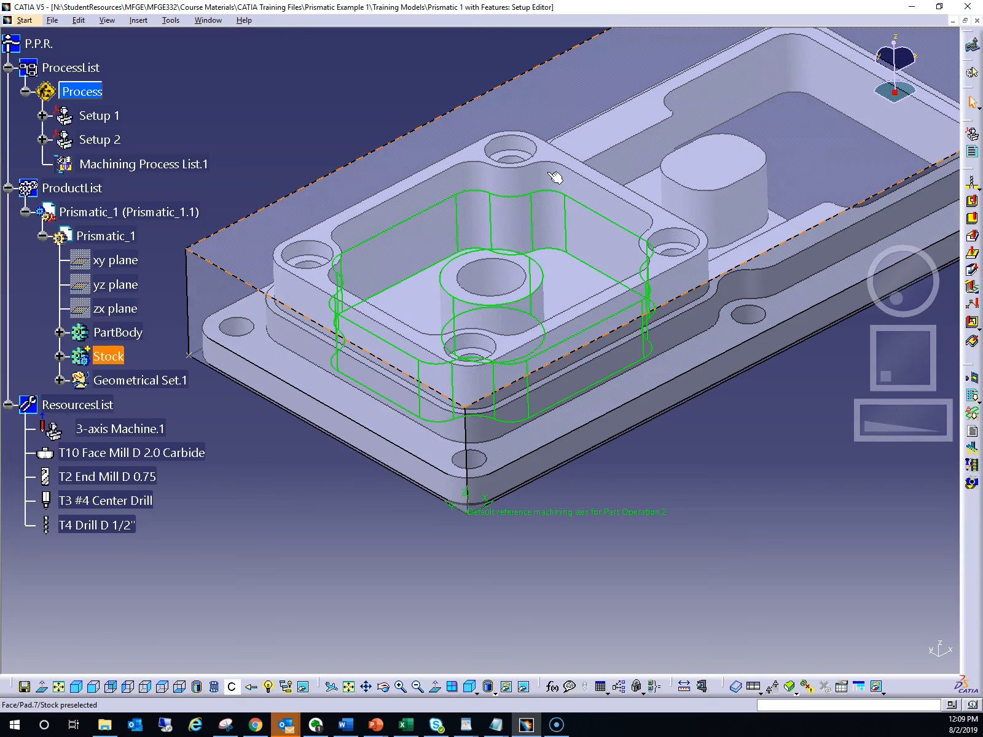
left_click(209, 20)
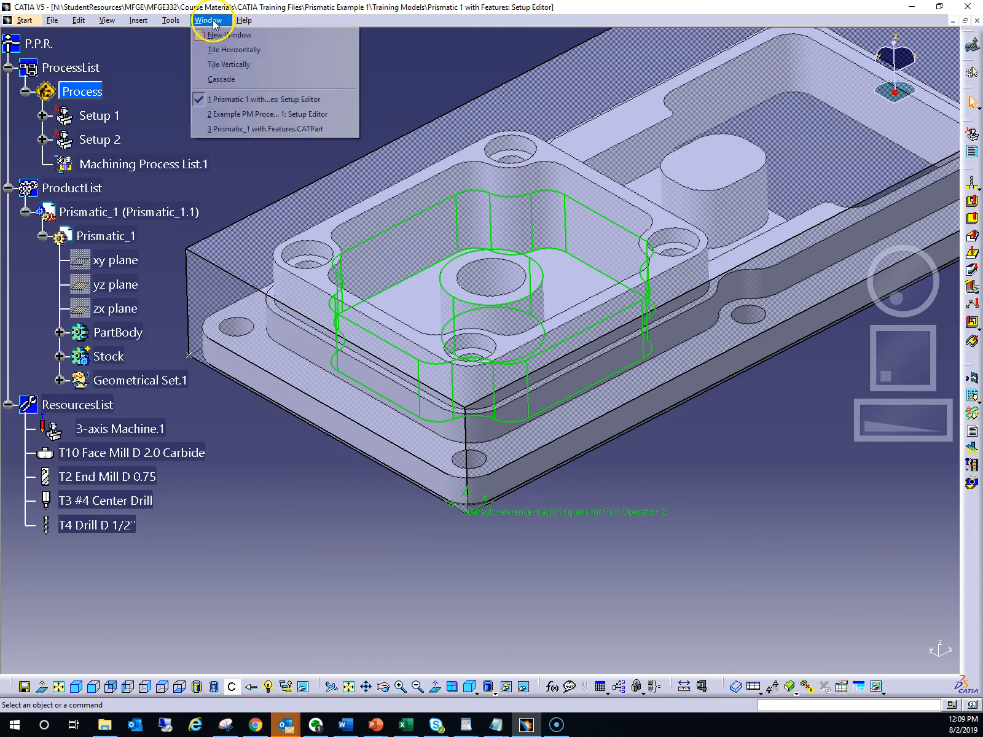
left_click(256, 115)
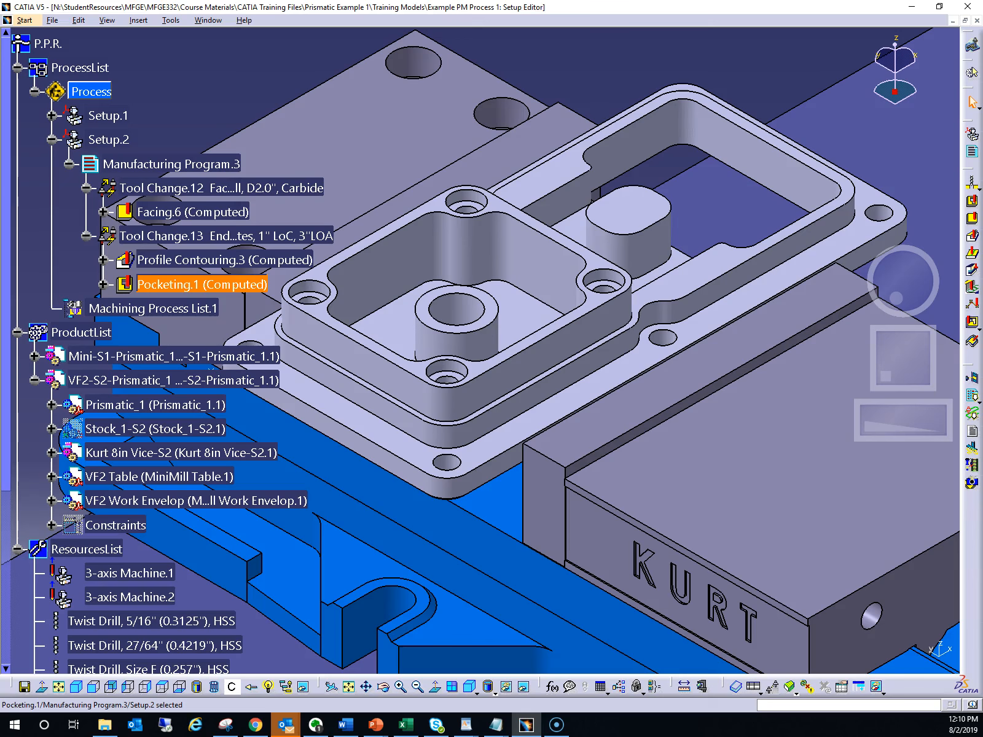
Step: Switch to the PowerPoint exercise slide to read the requirements for the second pocketing operation, and return to CATIA
key("alt+Tab")
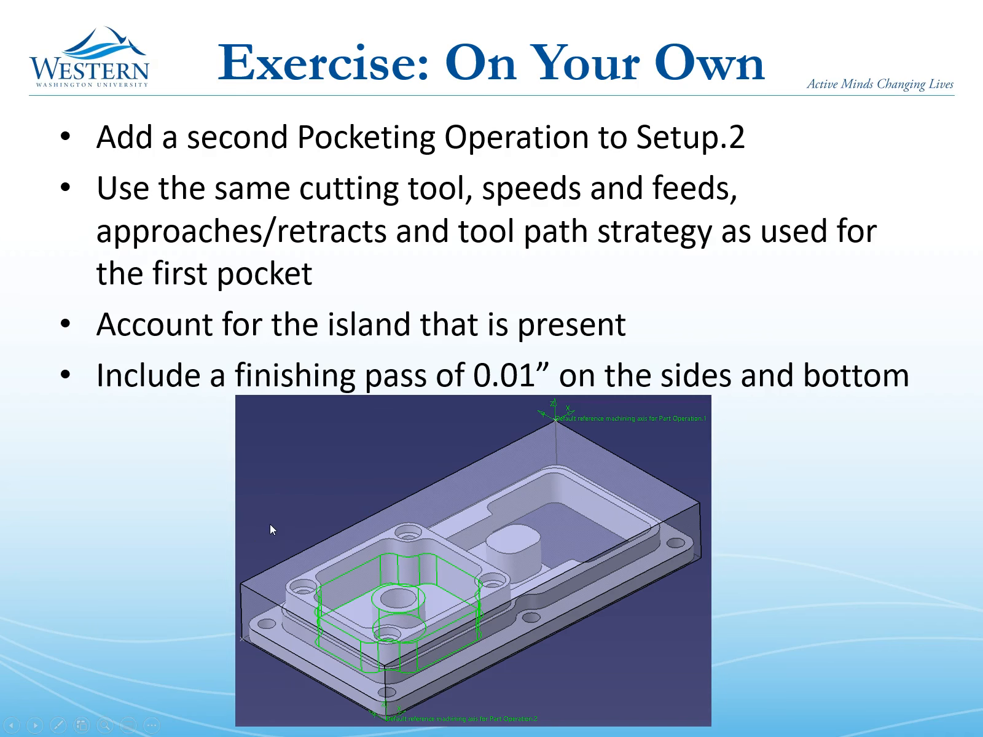
left_click(79, 612)
key("alt+Tab")
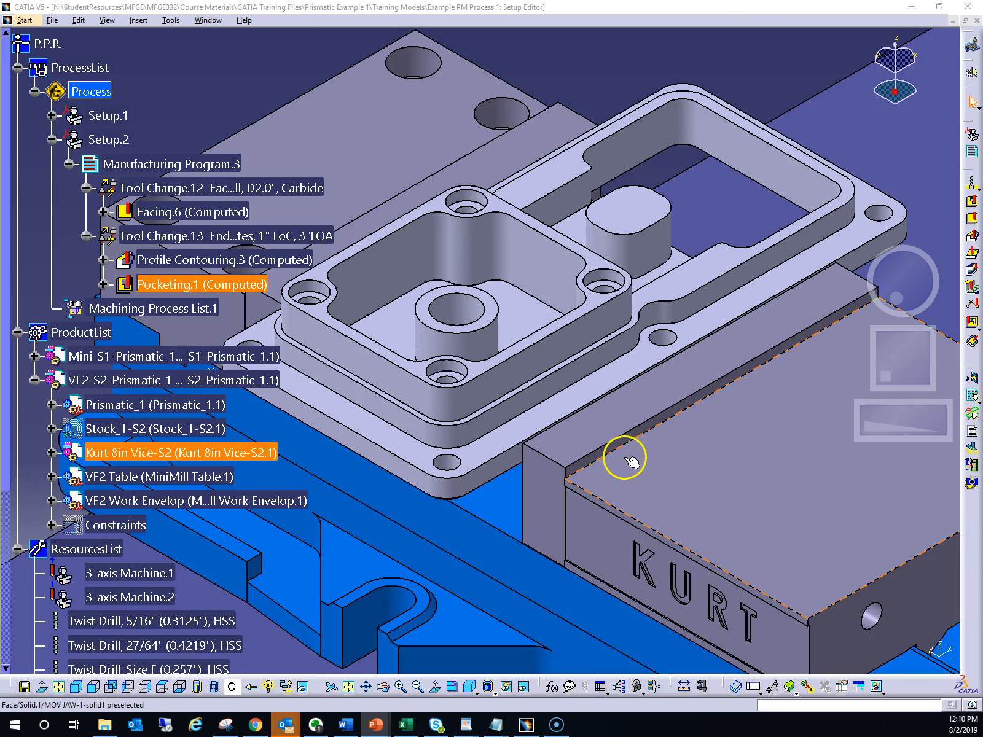
Step: Duplicate the Pocketing.1 operation directly after itself in Setup.2's Manufacturing Program.3 by copying and pasting it
left_click_drag(898, 282, 898, 284)
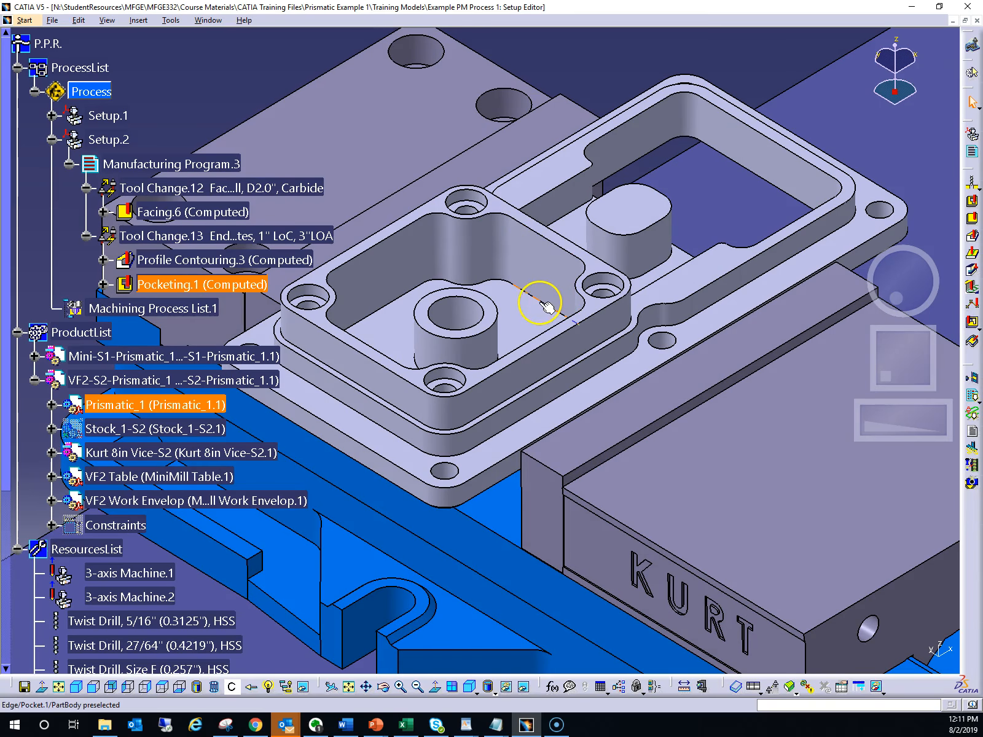
left_click_drag(888, 348, 899, 356)
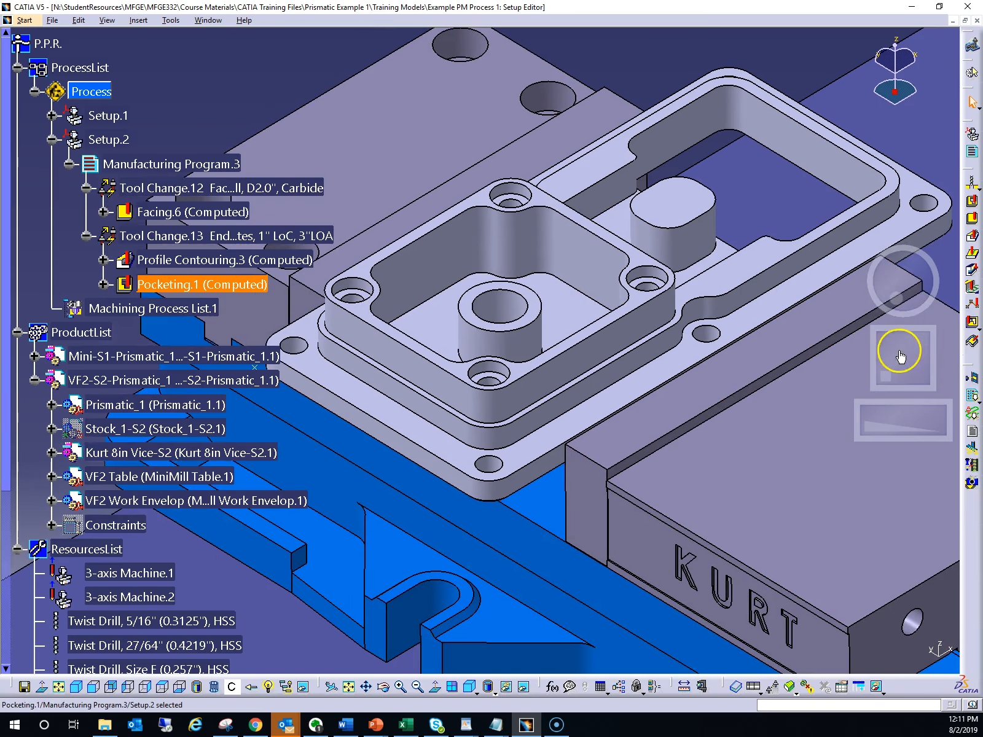
left_click_drag(888, 412, 903, 369)
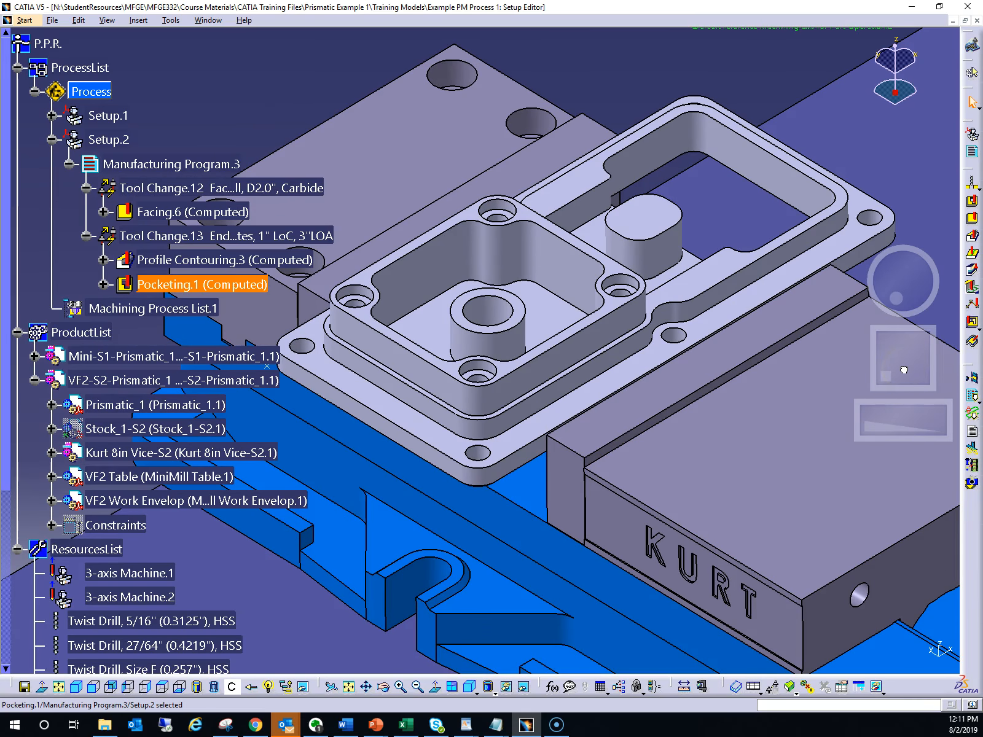
left_click(235, 101)
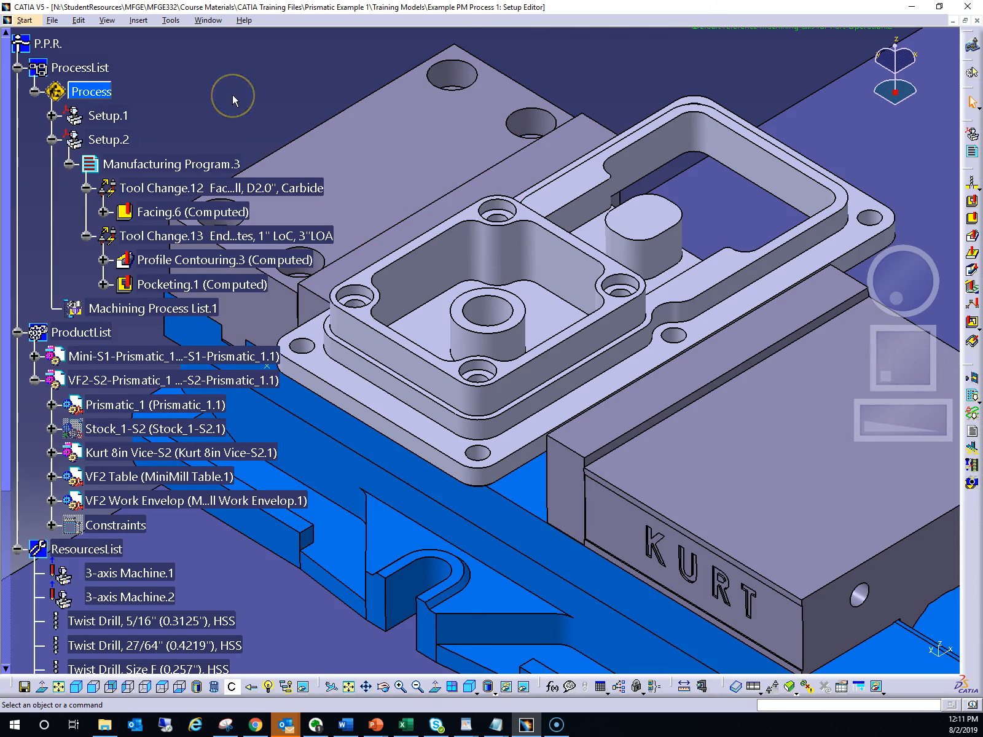
left_click(176, 286)
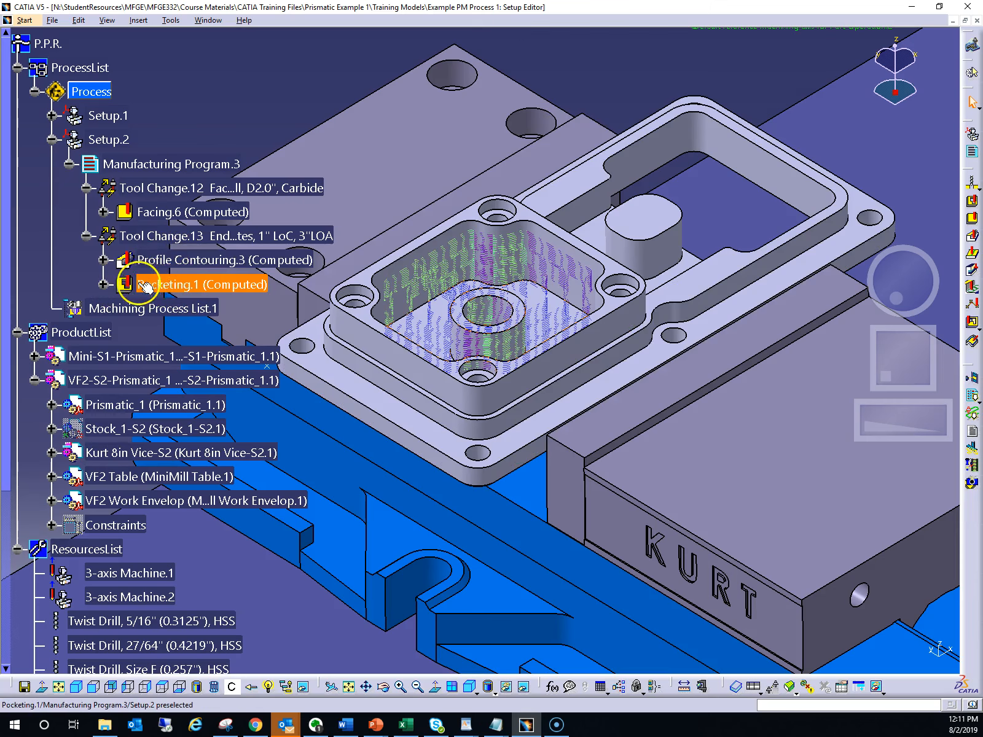
right_click(165, 287)
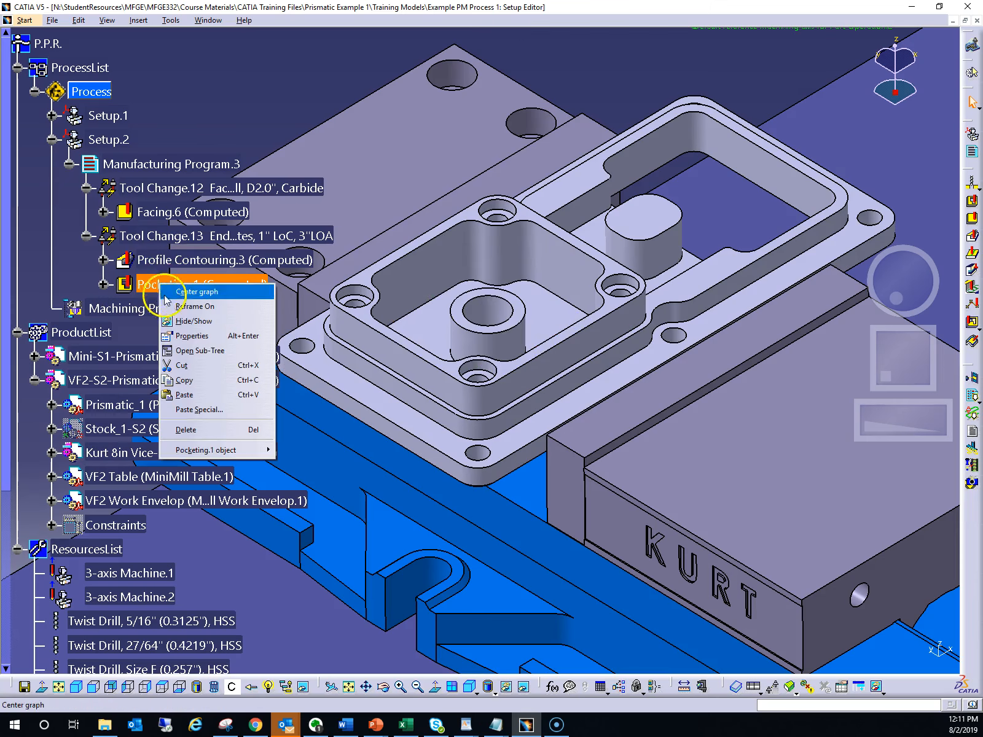
left_click(207, 380)
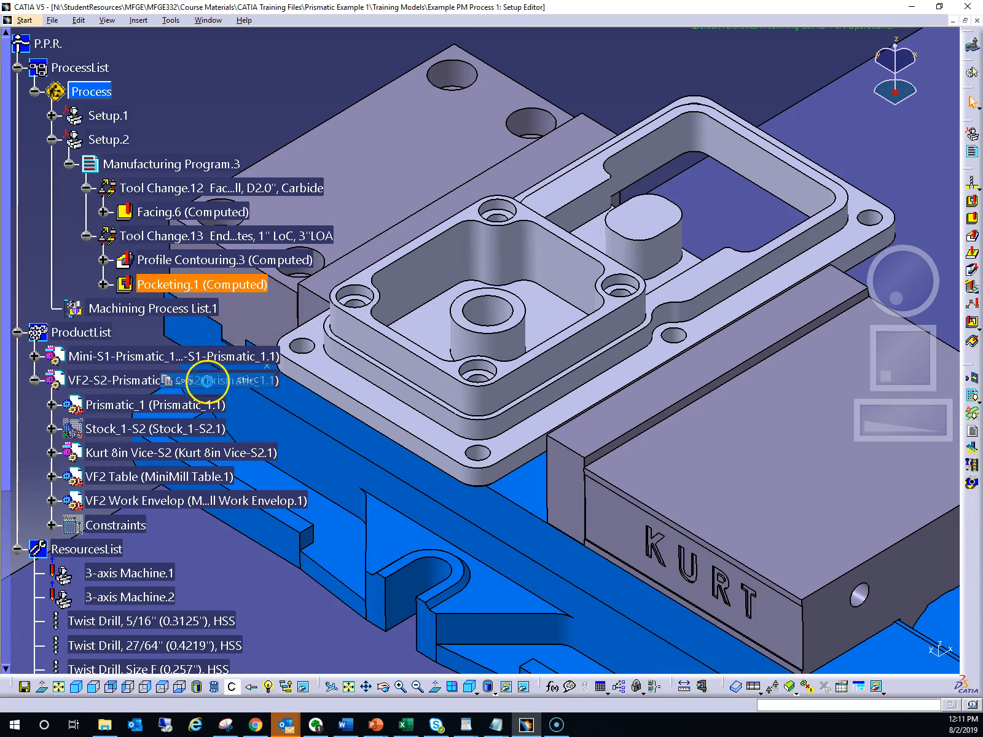
right_click(161, 286)
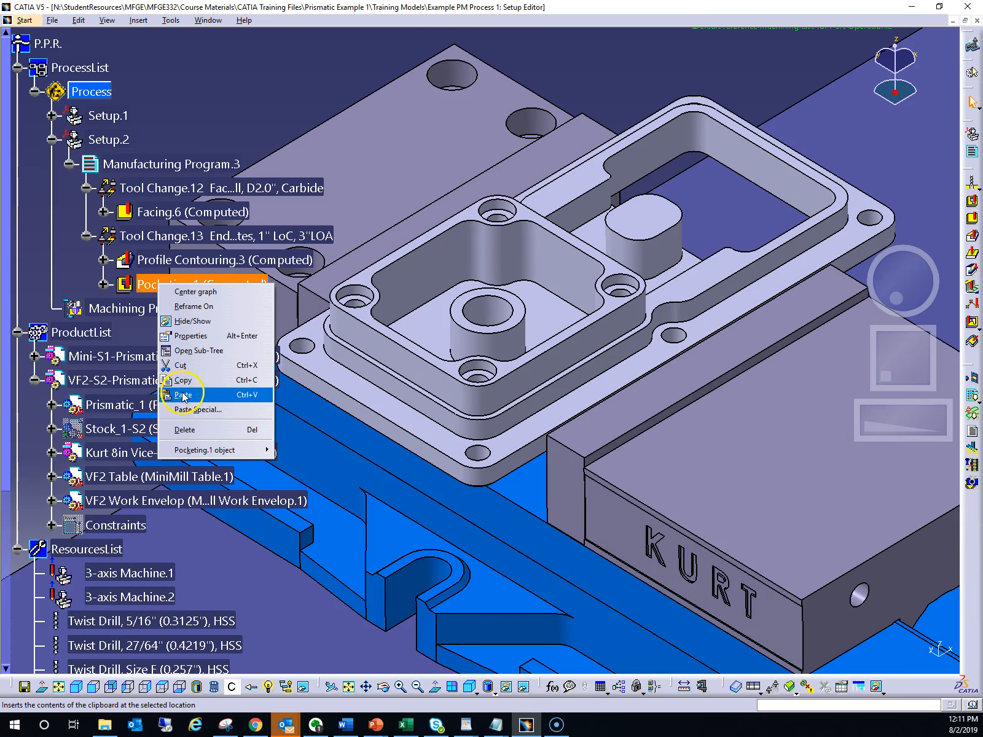
left_click(183, 395)
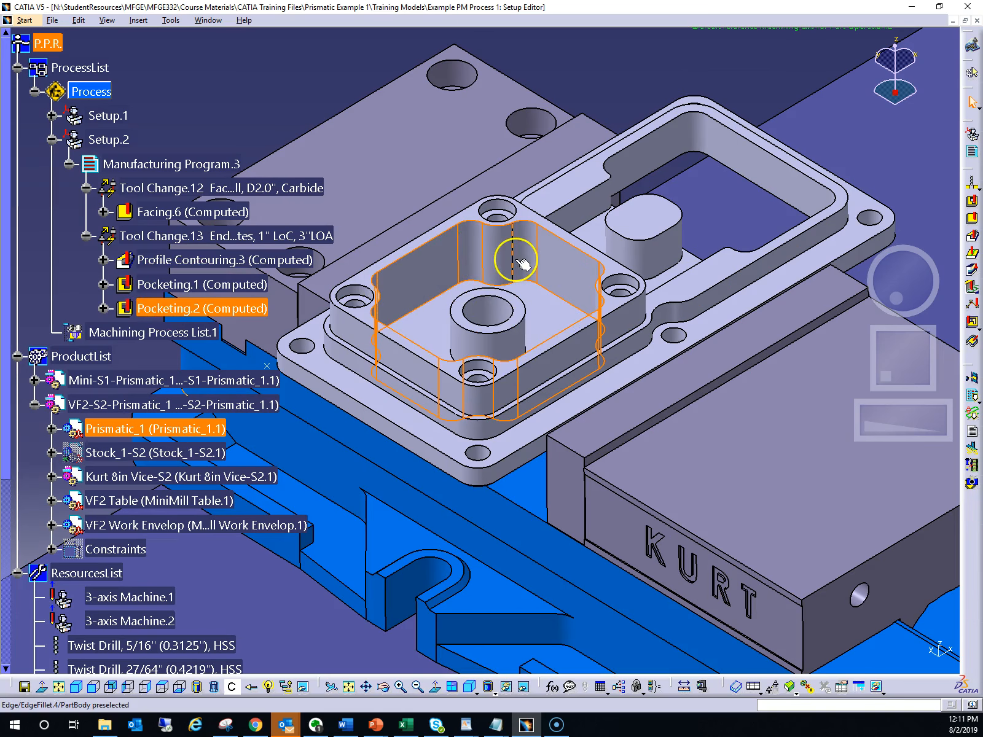
left_click(215, 84)
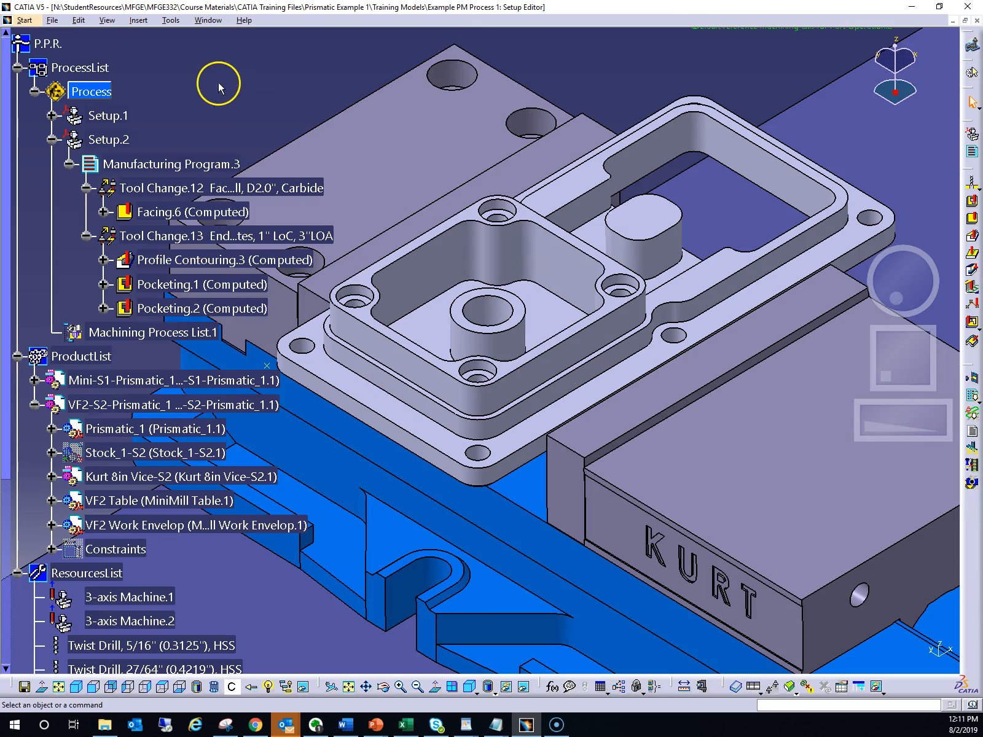
Step: In the geometry of Pocketing.2, remove the copied top plane and select the upper face of the round boss as the new top
left_click(175, 308)
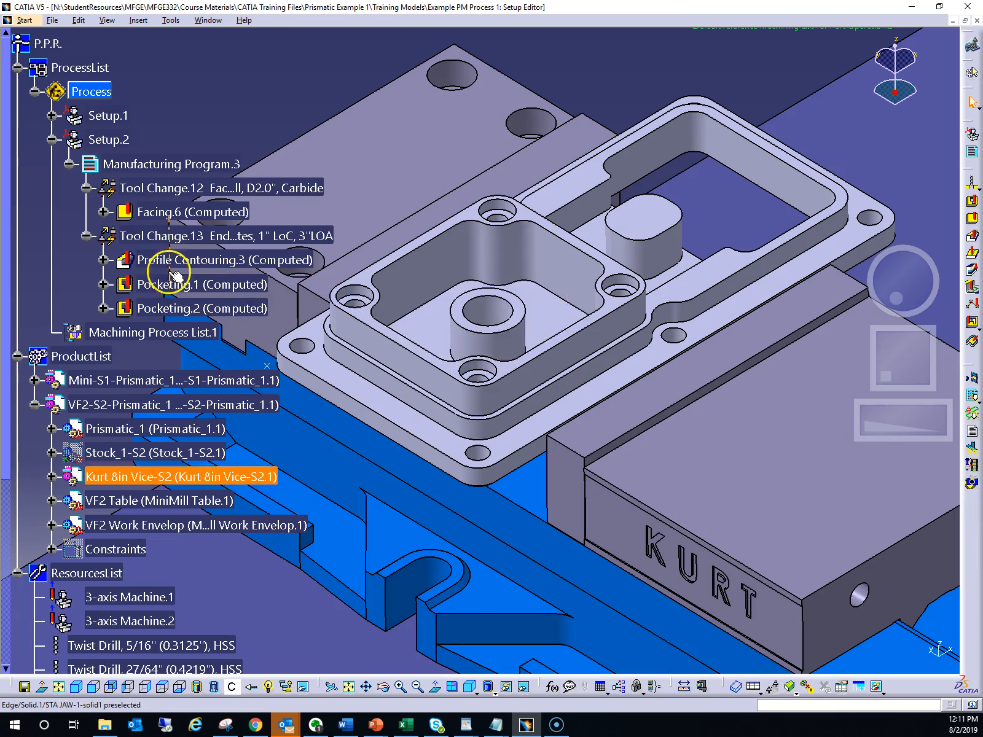
mouse_move(166, 307)
double_click(166, 307)
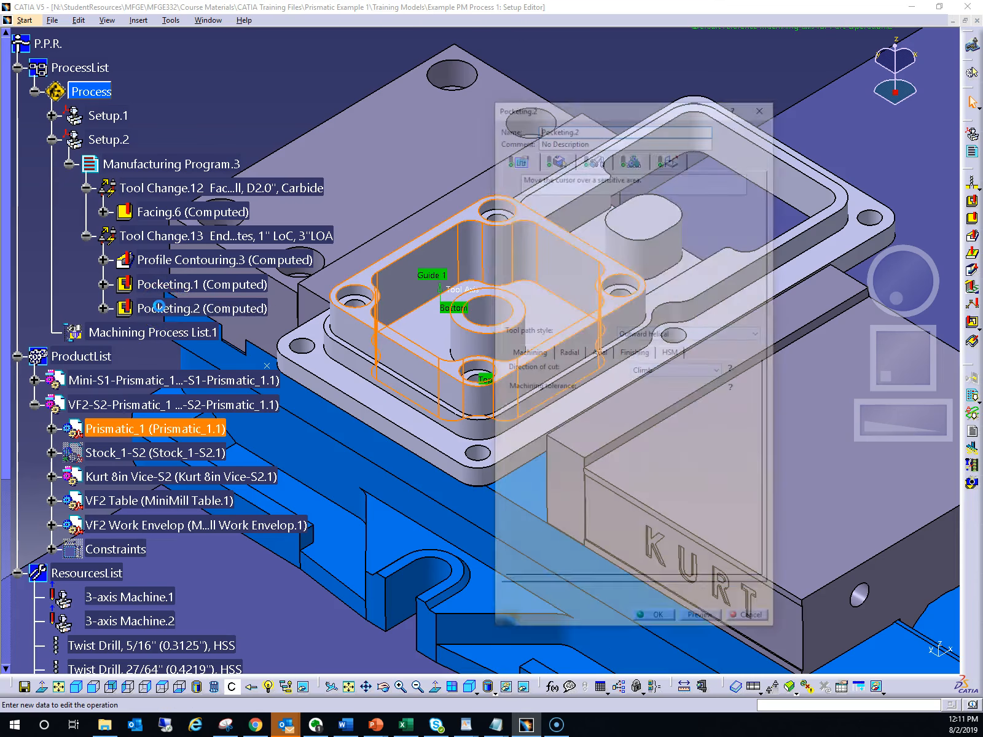
left_click_drag(608, 104, 184, 150)
left_click(131, 210)
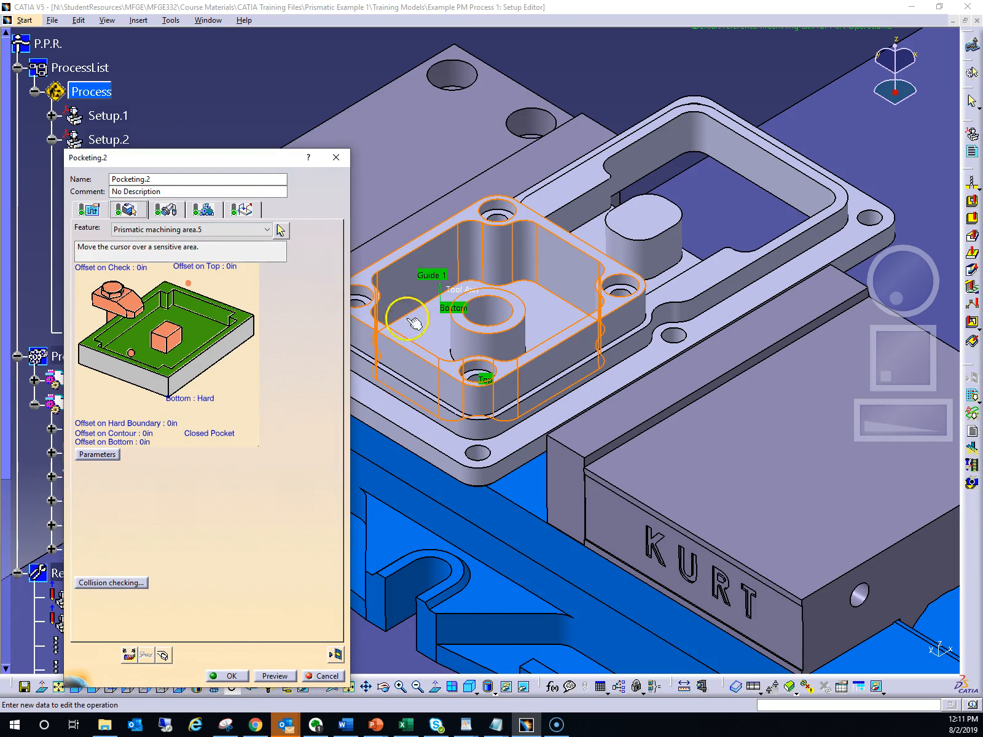
left_click_drag(884, 419, 908, 412)
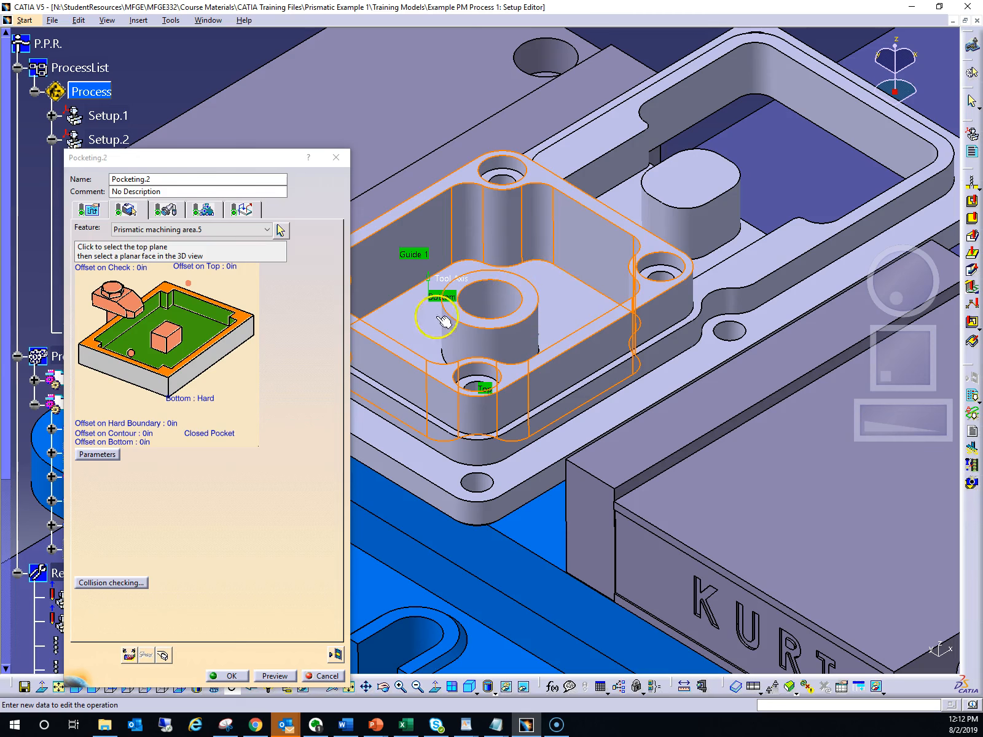
right_click(244, 321)
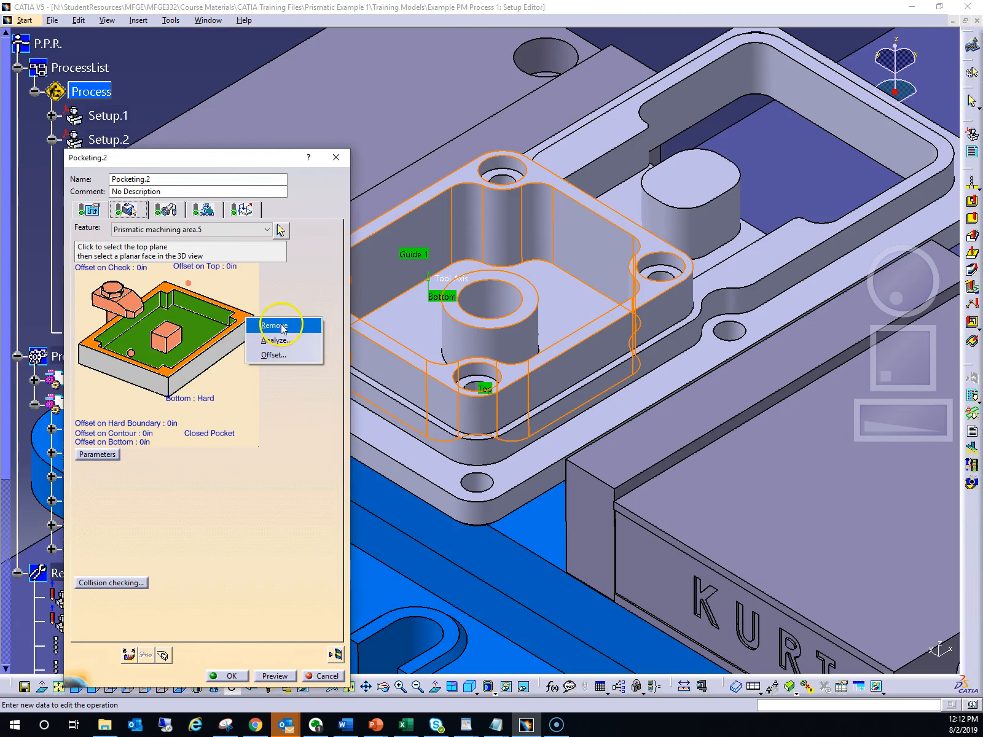
left_click(283, 327)
left_click(235, 316)
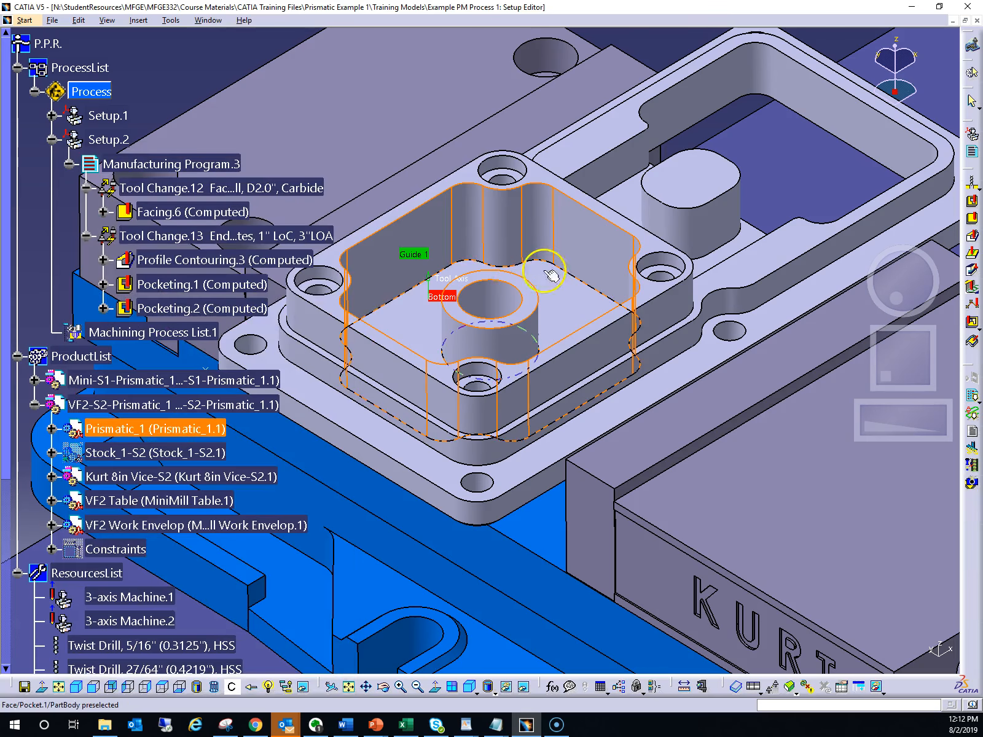
left_click(509, 281)
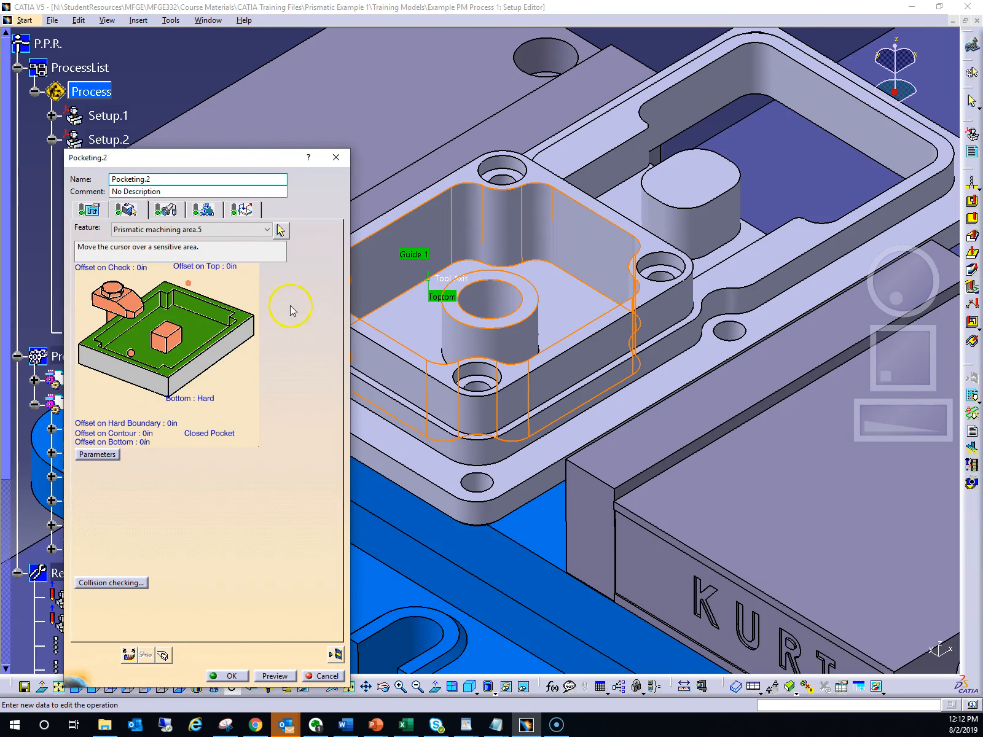
Step: Remove the copied bottom of Pocketing.2 and select the pocket floor around the round boss, with island and contour detection on
right_click(195, 327)
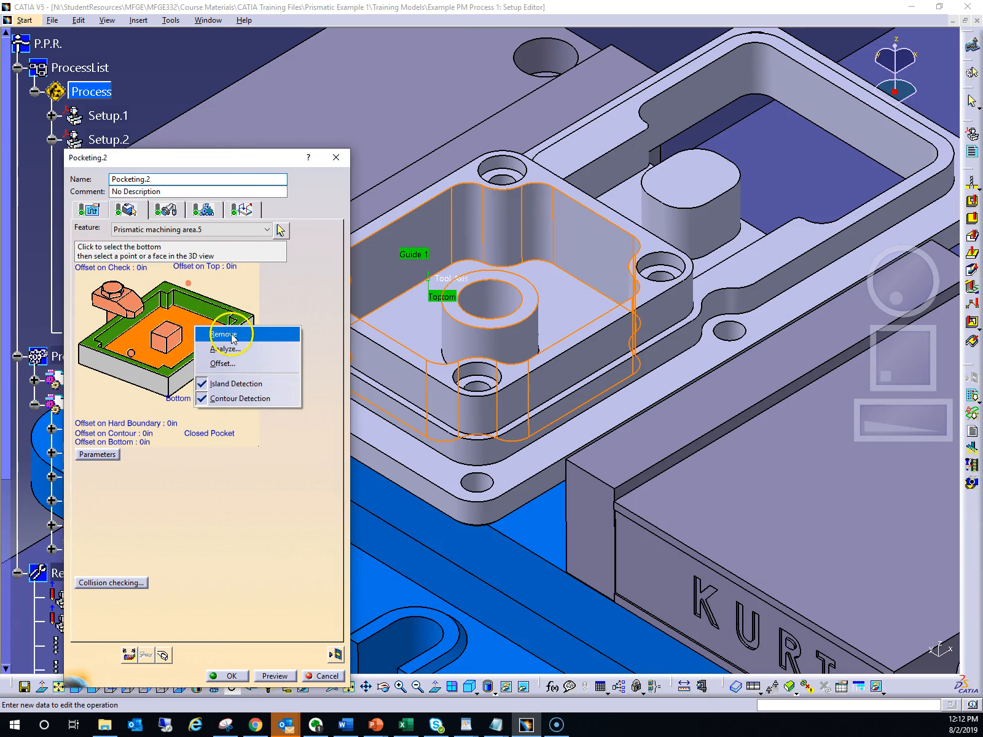
left_click(215, 333)
left_click(215, 333)
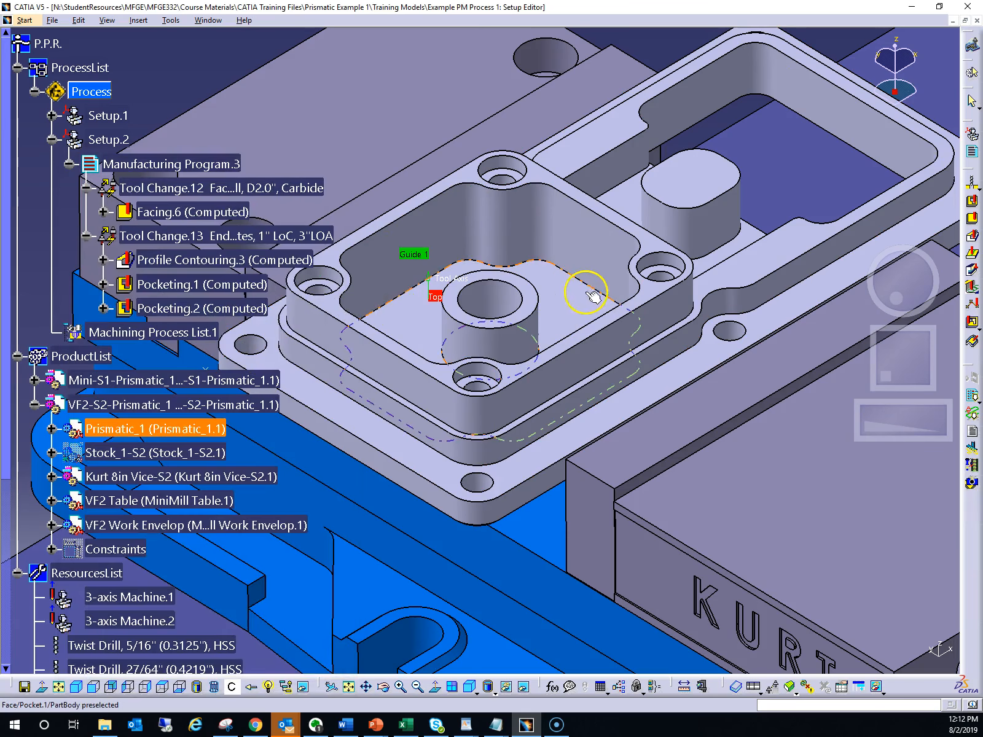
left_click(581, 285)
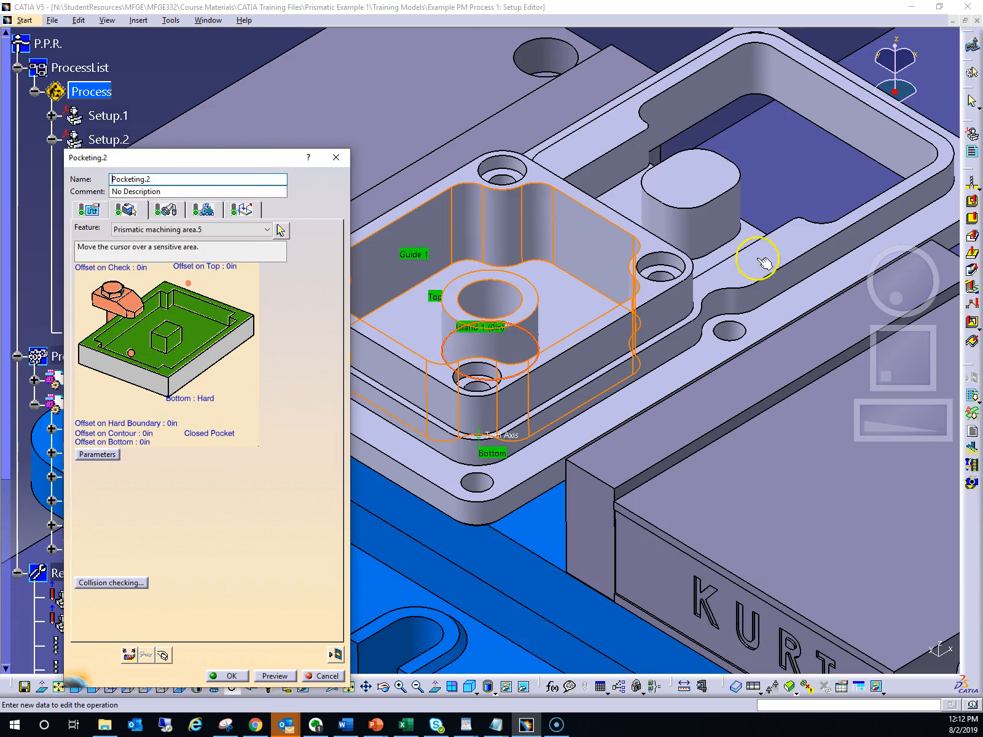
left_click_drag(923, 281, 919, 351)
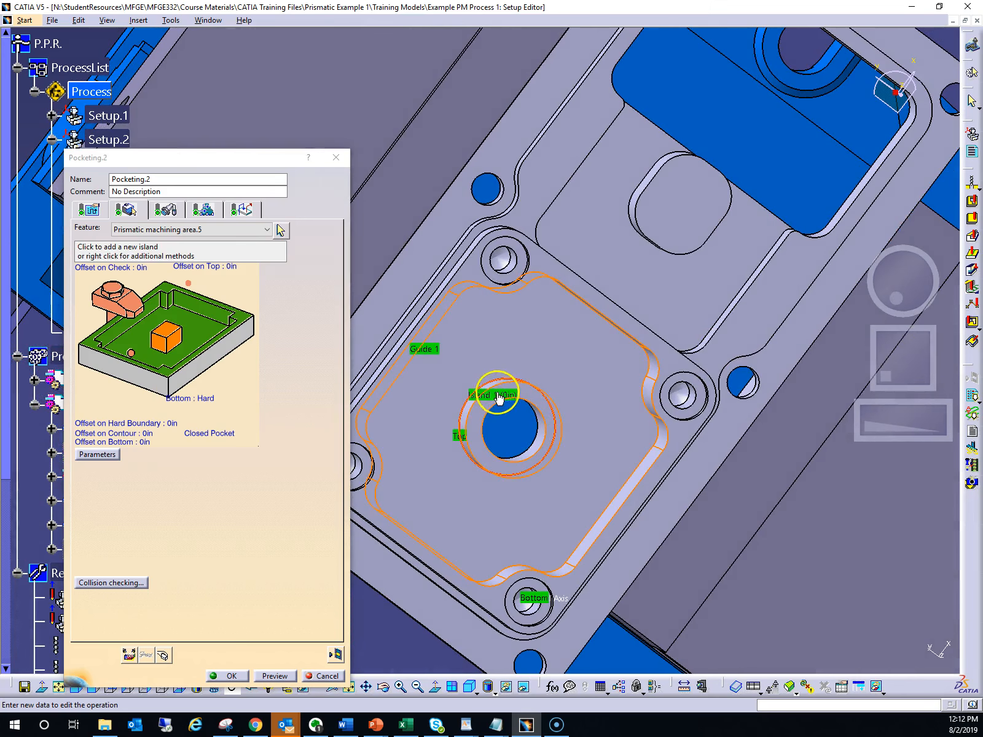
left_click_drag(892, 287, 889, 232)
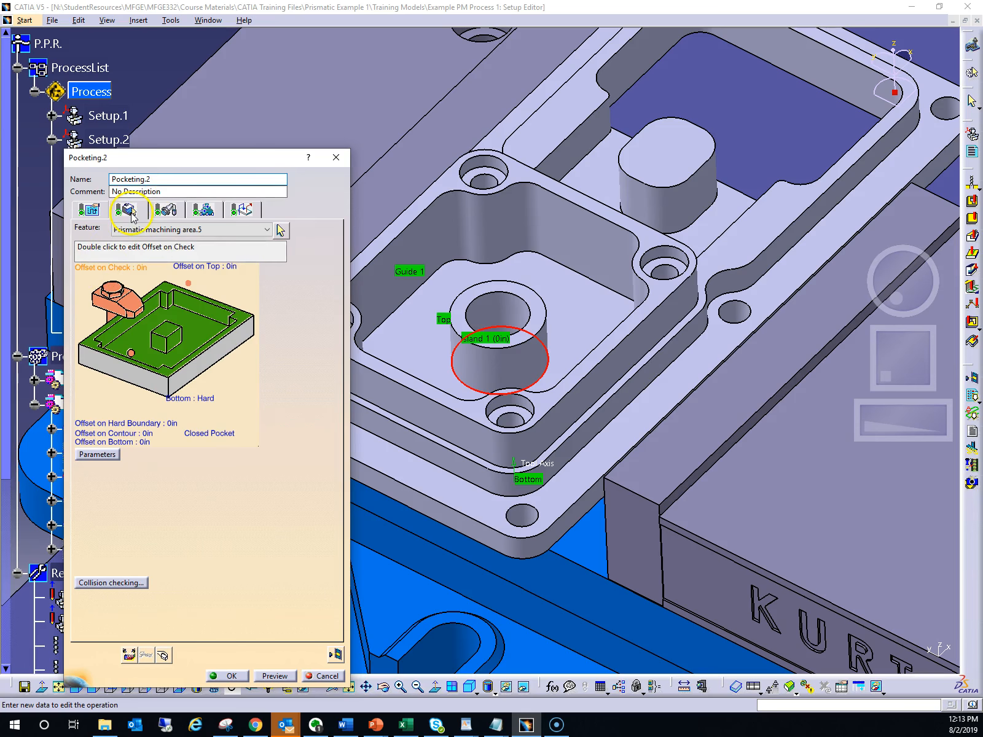
Step: Review the cutting tool, feeds and speeds, and approach and retract macros that Pocketing.2 carries over from the first pocket
left_click(167, 210)
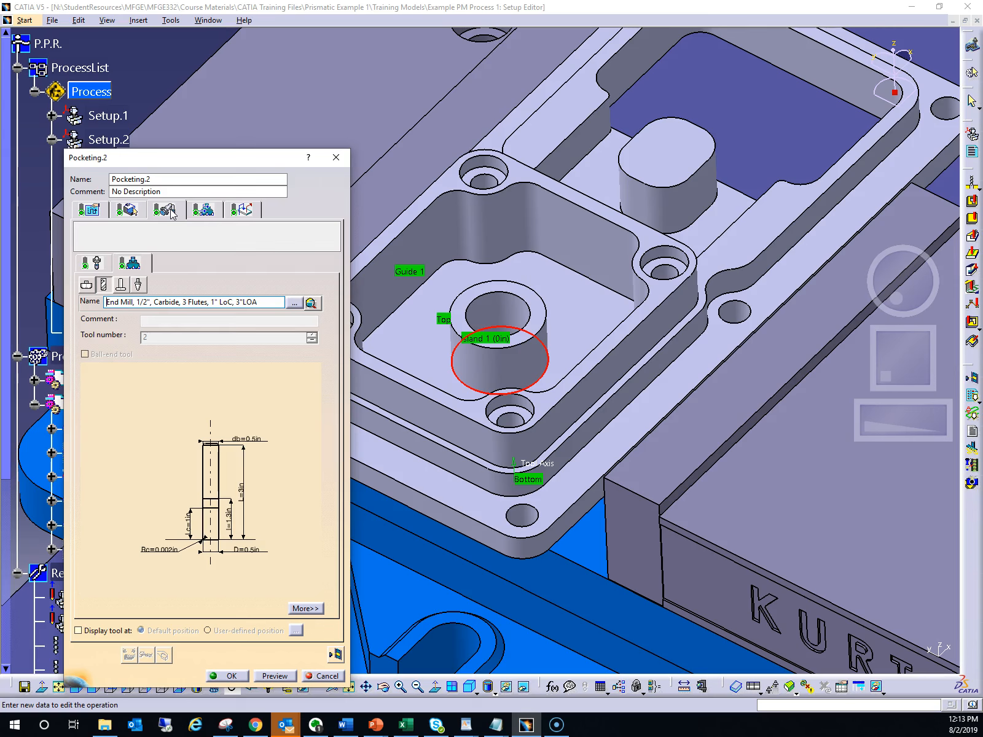
left_click(202, 211)
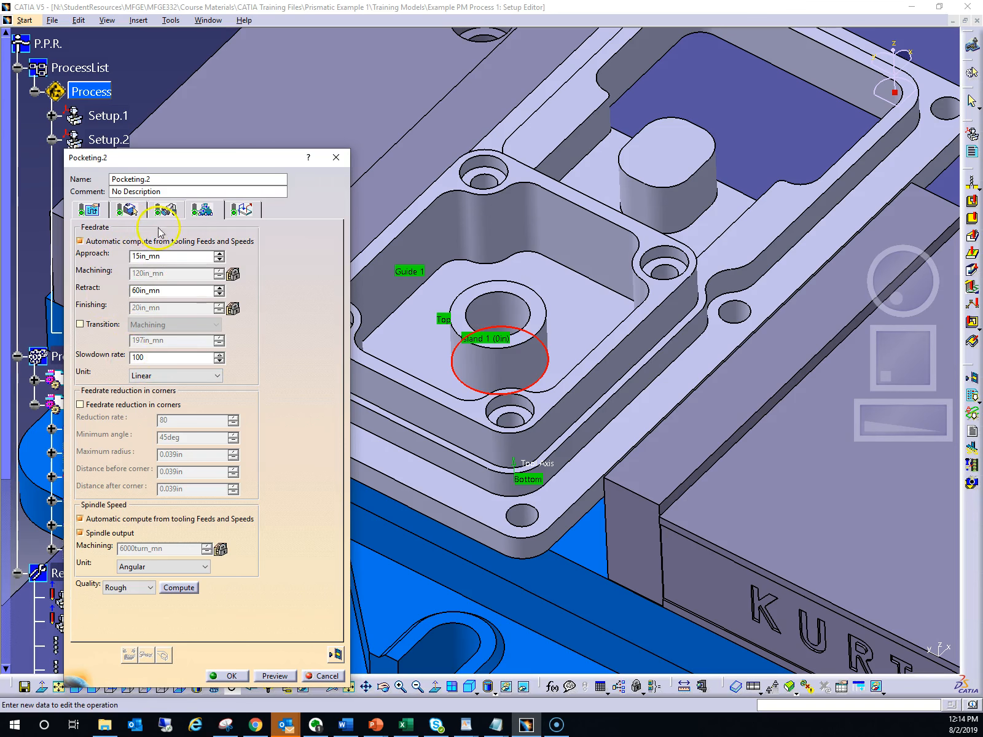
left_click(246, 211)
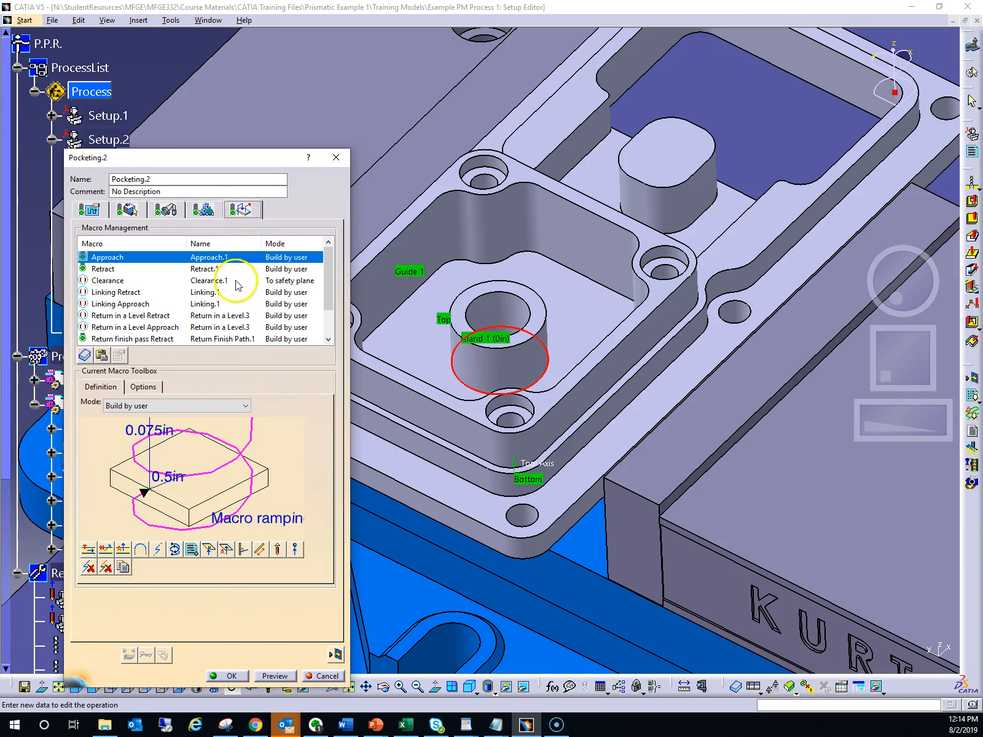
scroll(235, 286, "down", 1)
scroll(235, 286, "up", 1)
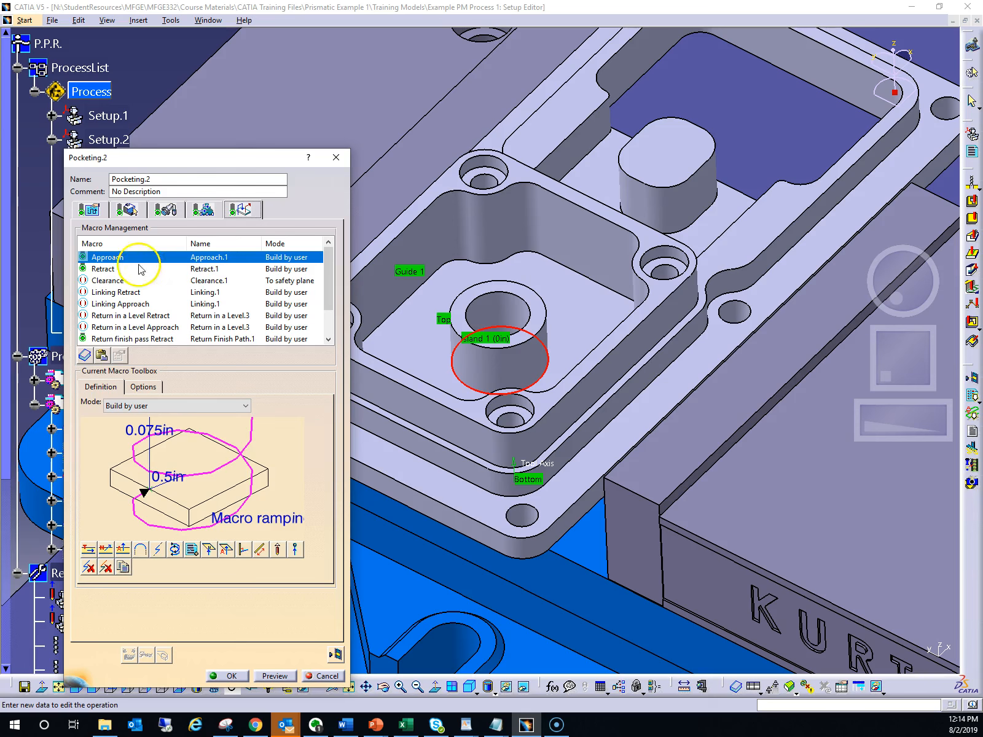
scroll(105, 274, "down", 1)
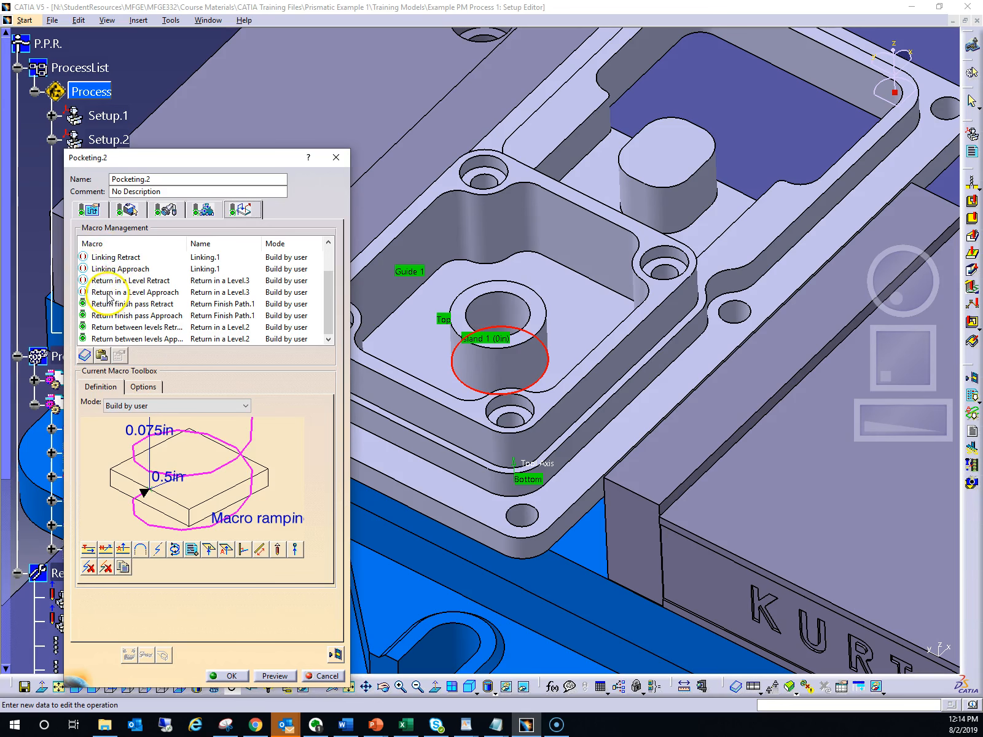
Step: Review the rest of Pocketing.2's macros and its machining, radial and axial strategy parameters
scroll(104, 298, "up", 1)
scroll(109, 297, "down", 1)
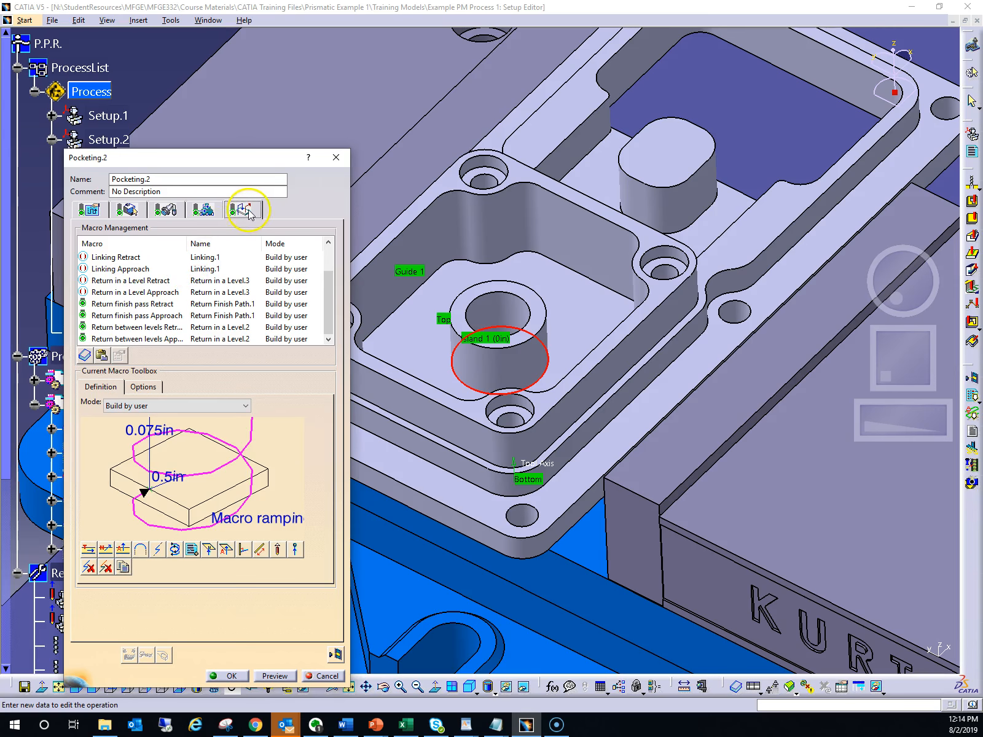
left_click(88, 210)
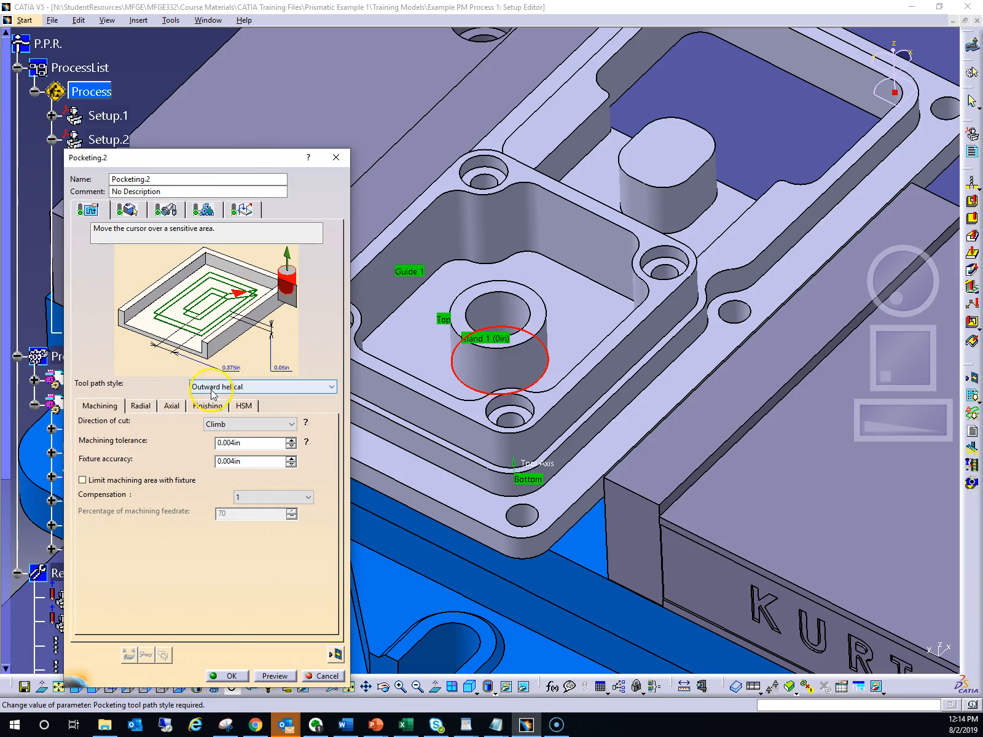
left_click(141, 415)
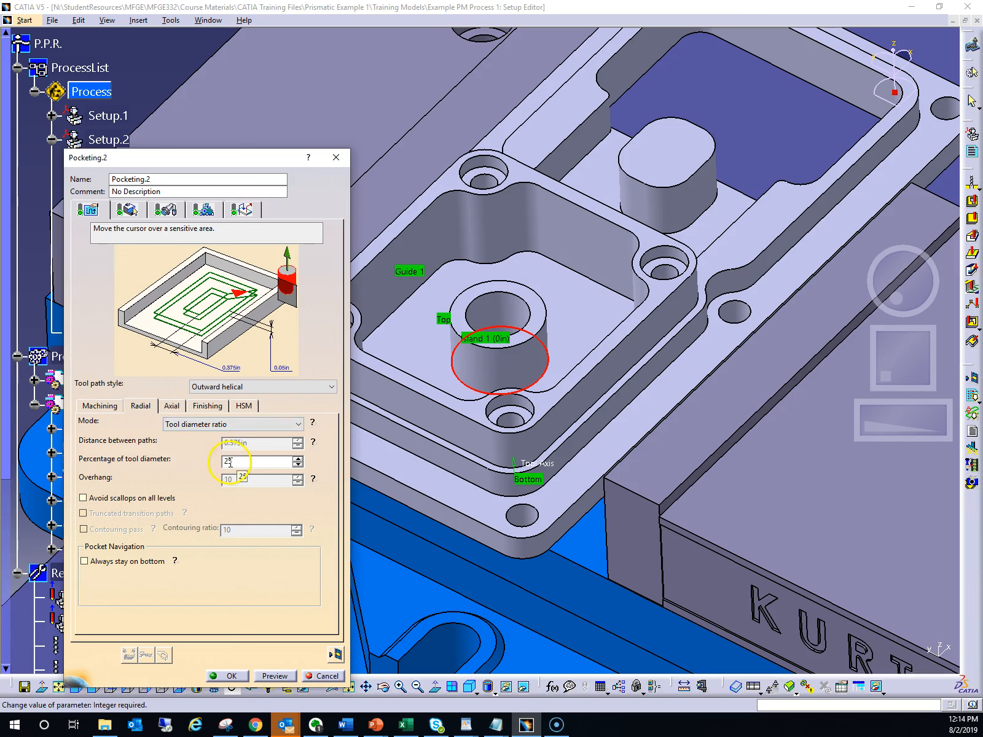
left_click(171, 406)
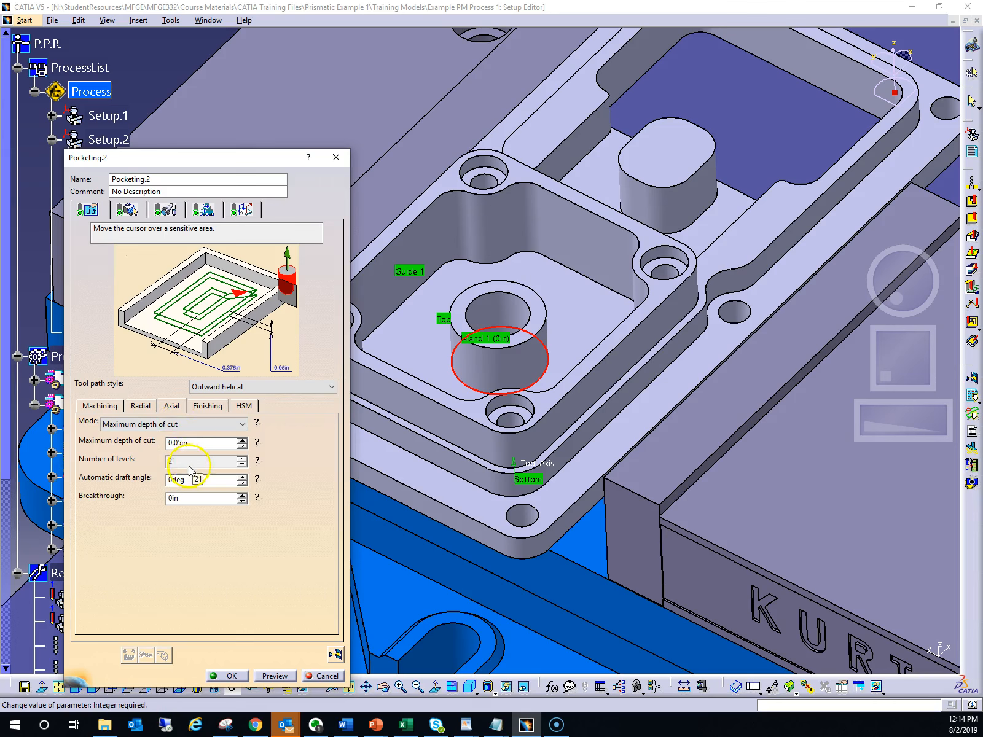
Step: Set the finishing mode of Pocketing.2 to Side finish at last level & bottom
left_click(205, 406)
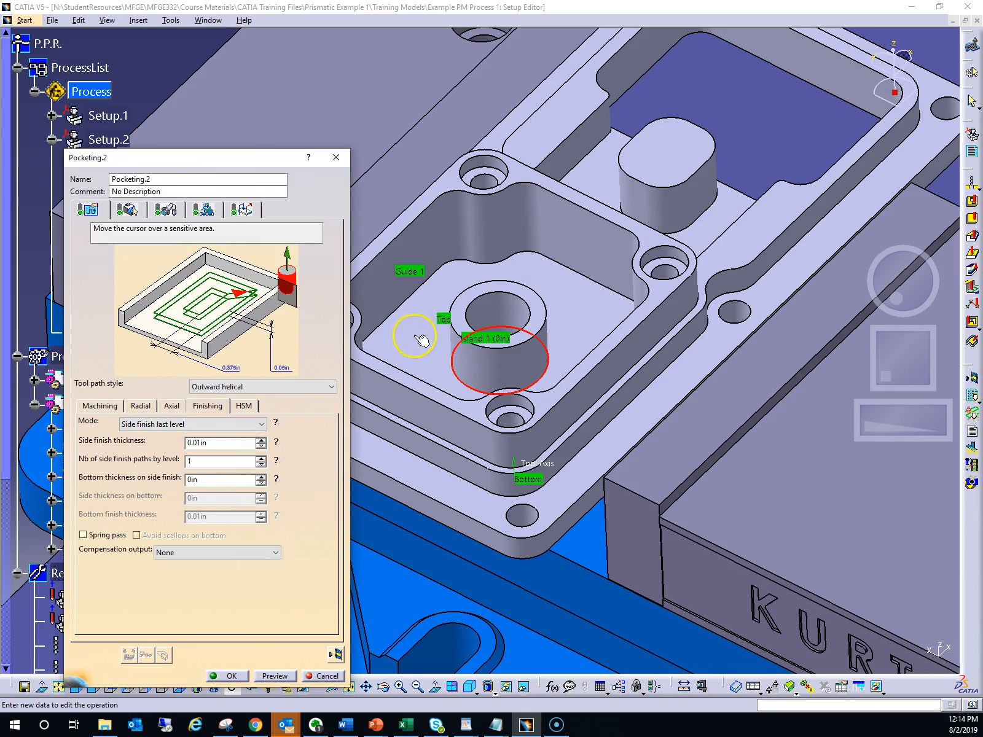
left_click(260, 423)
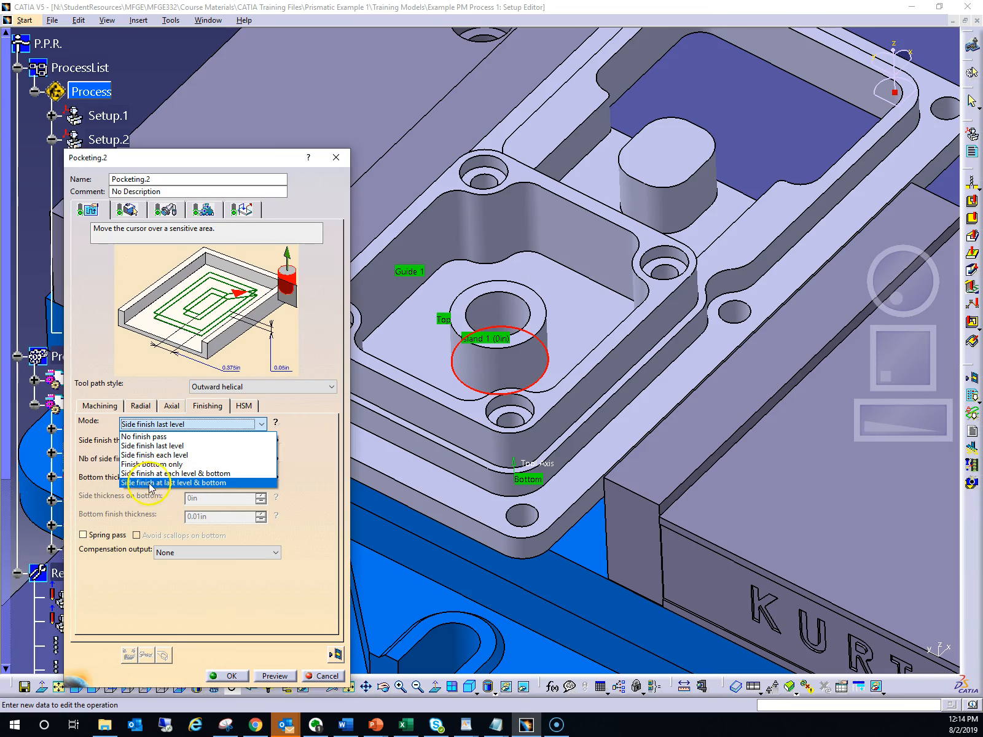
left_click(201, 482)
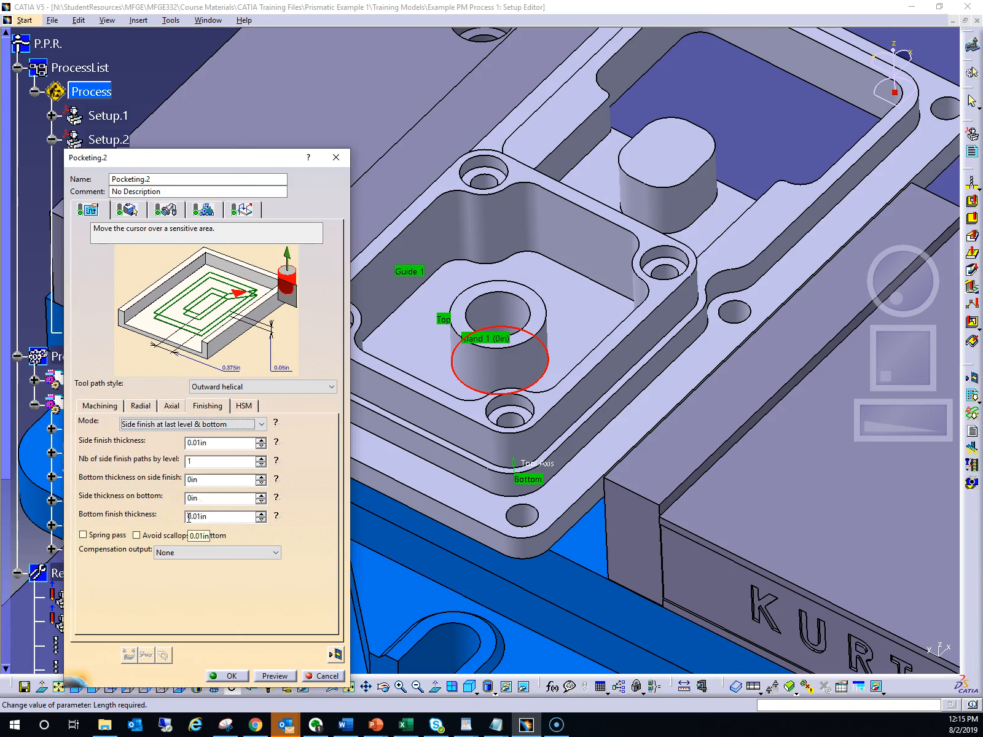
Step: Compute and display the Pocketing.2 tool path, and inspect it from above and at an angle
left_click(337, 656)
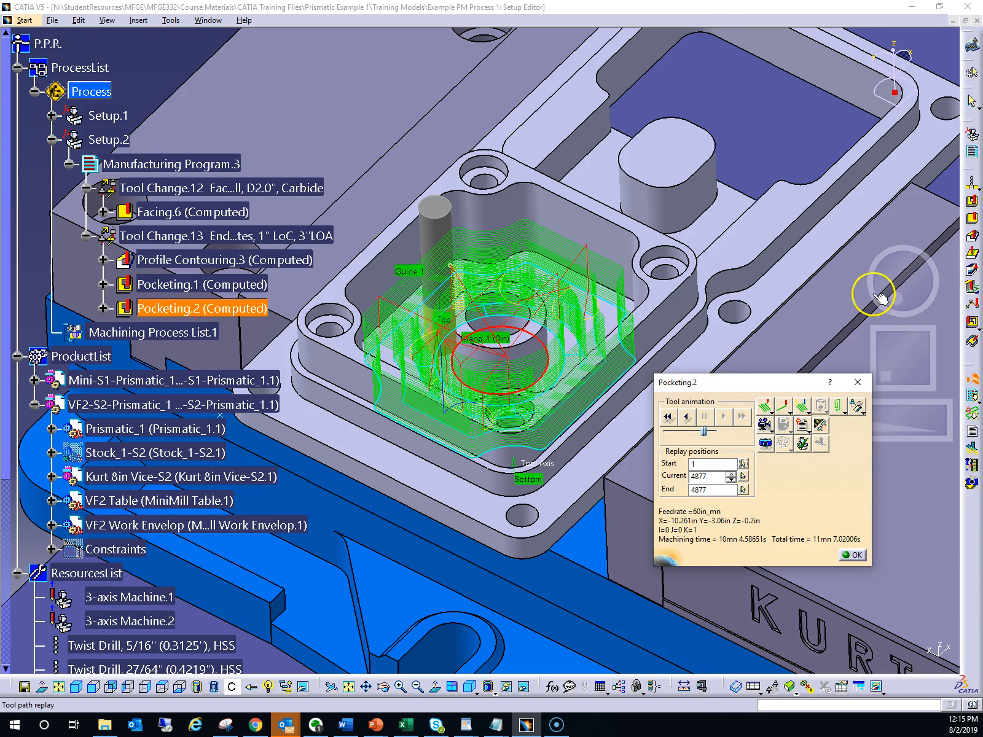
middle_click_drag(888, 288, 901, 324)
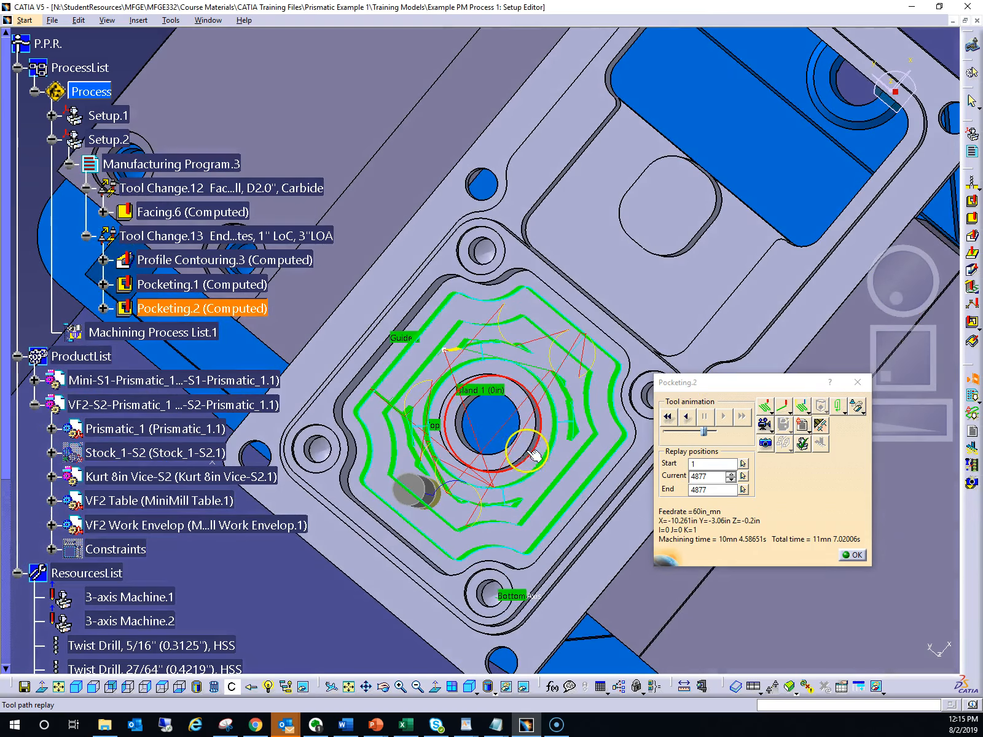
middle_click_drag(935, 286, 884, 273)
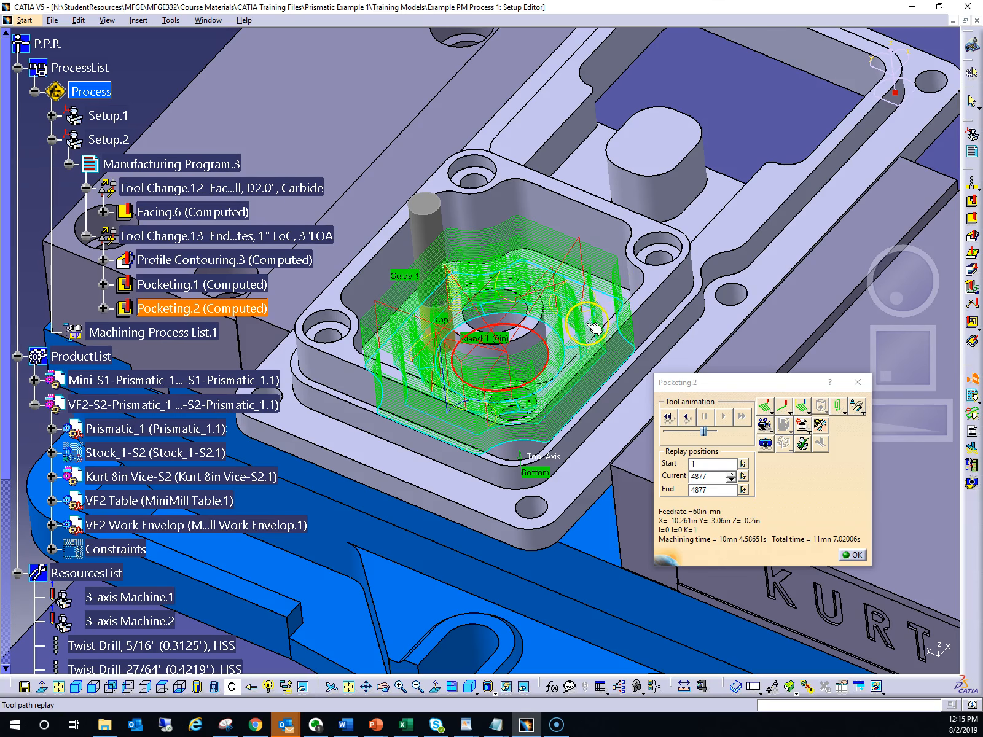
middle_click_drag(917, 296, 910, 291)
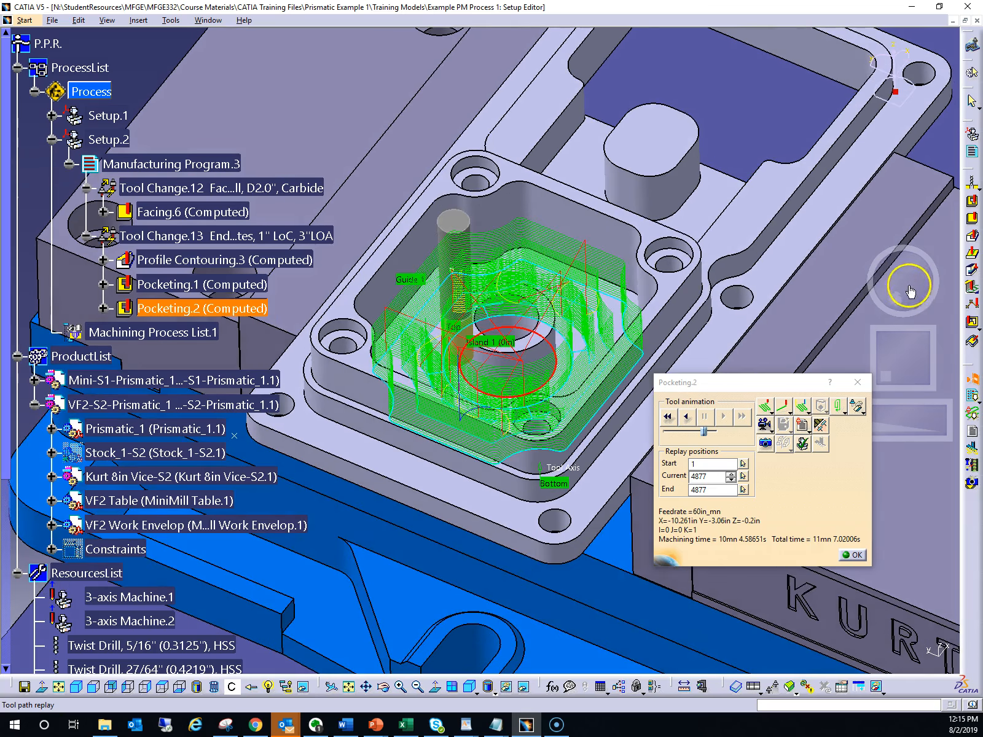
Step: Switch the tool path replay to plane-by-plane mode and rewind it to the start, with the round boss in close view
left_click(771, 410)
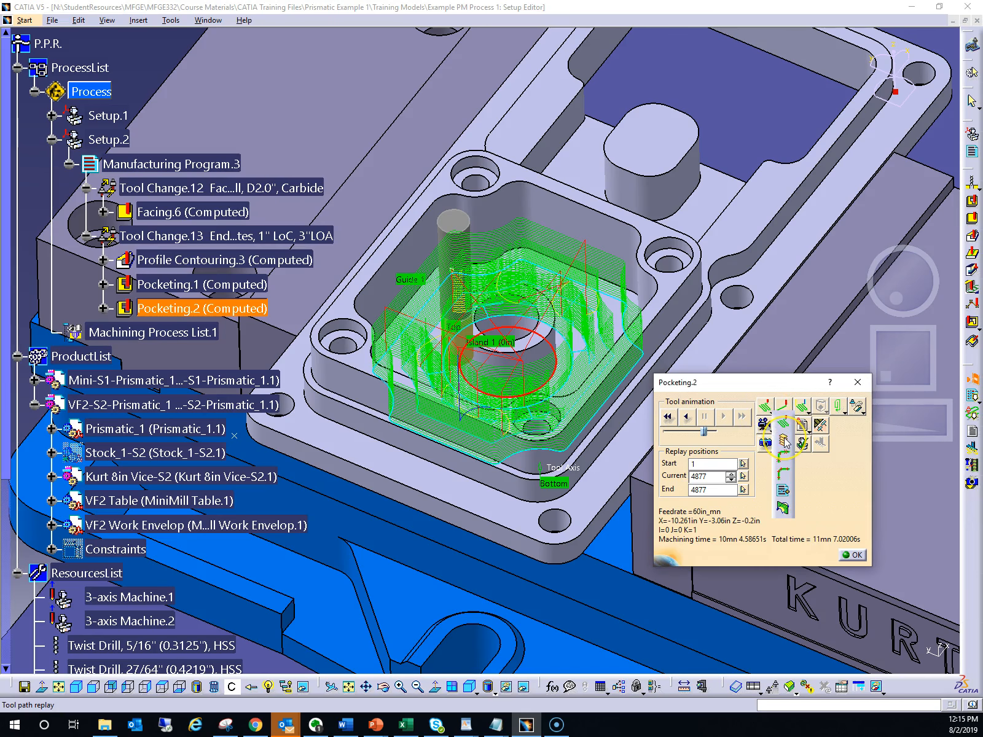
left_click(785, 441)
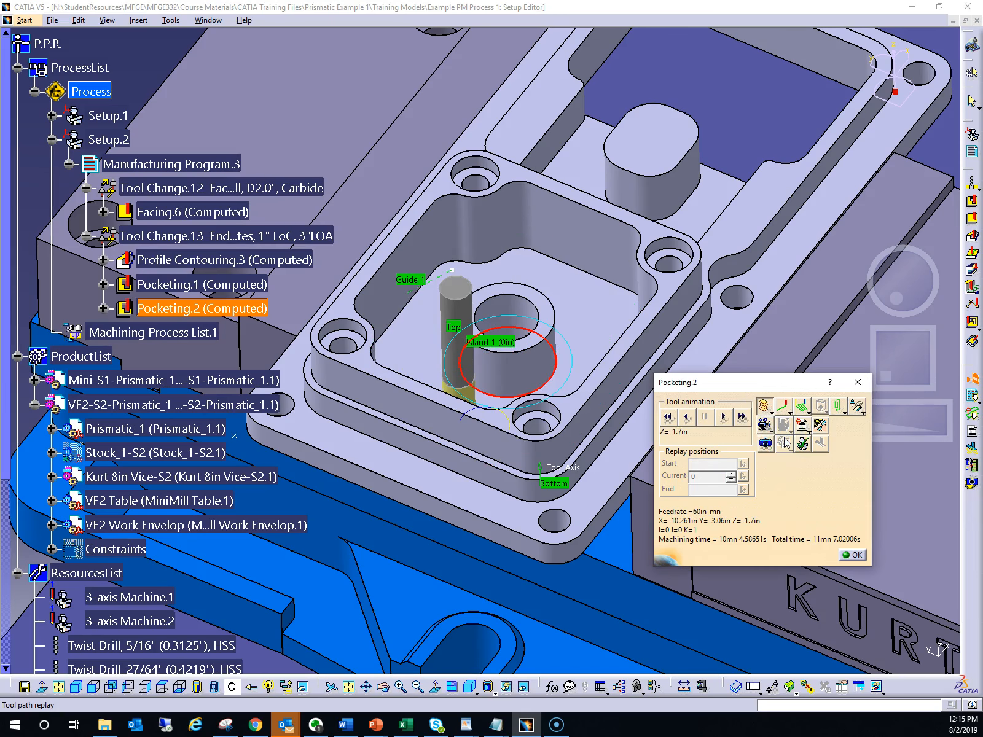
left_click(673, 417)
left_click_drag(896, 276, 898, 244)
left_click_drag(899, 410, 945, 386)
left_click_drag(926, 298, 907, 282)
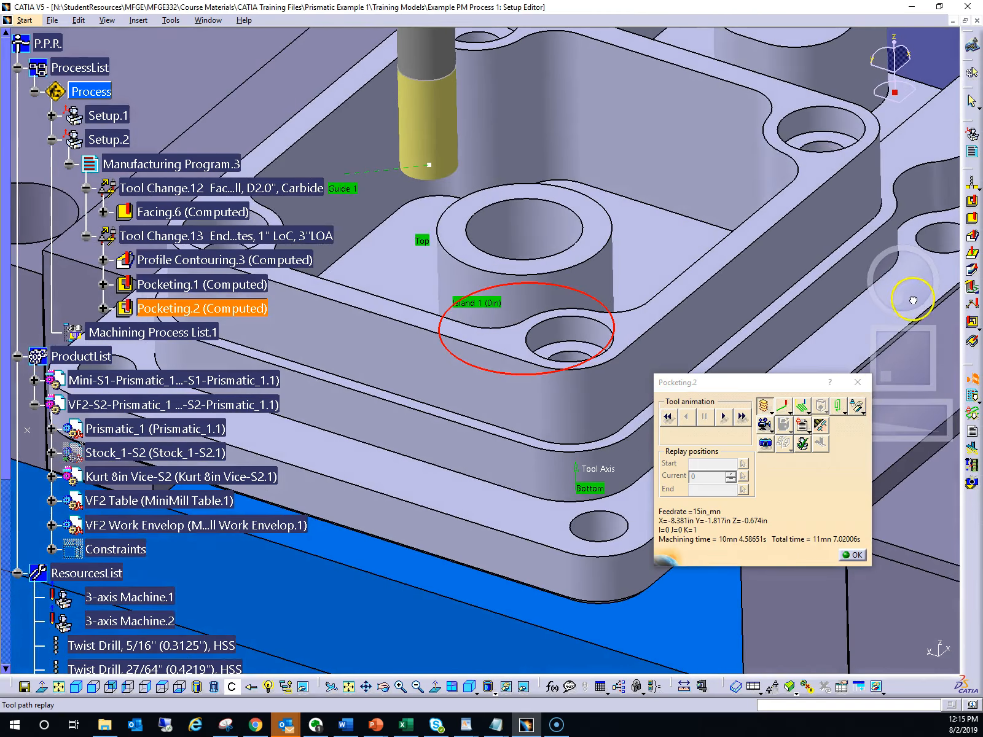
Step: Play the opening cuts of the first level and examine them beside the round boss from several angles
left_click(726, 417)
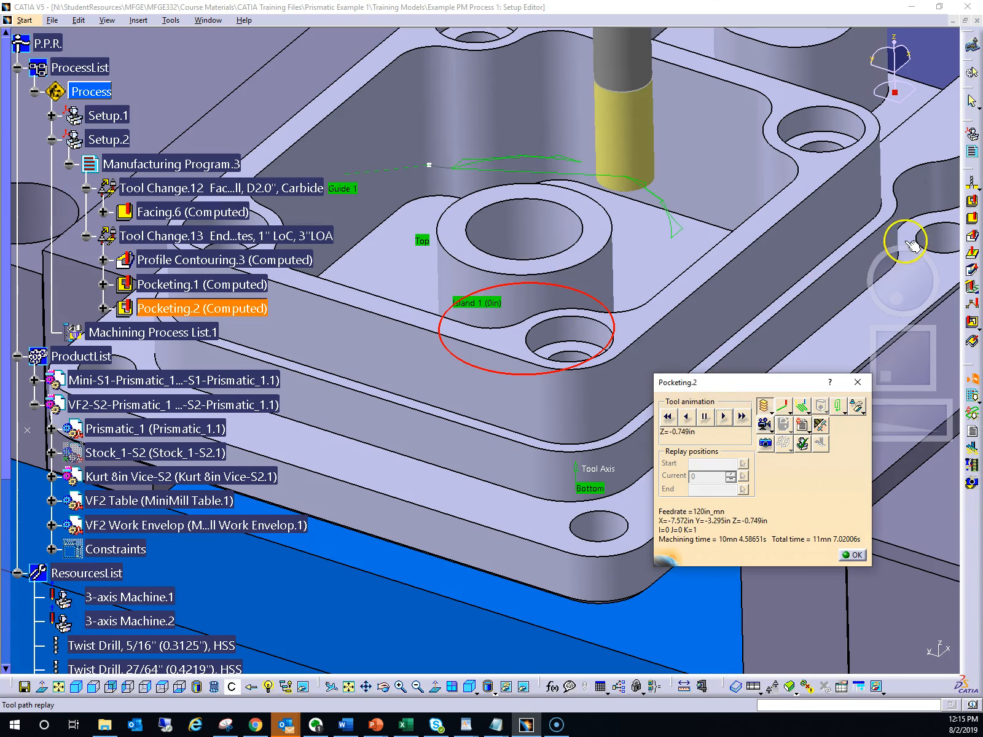
left_click_drag(901, 278, 889, 294)
left_click_drag(893, 360, 882, 308)
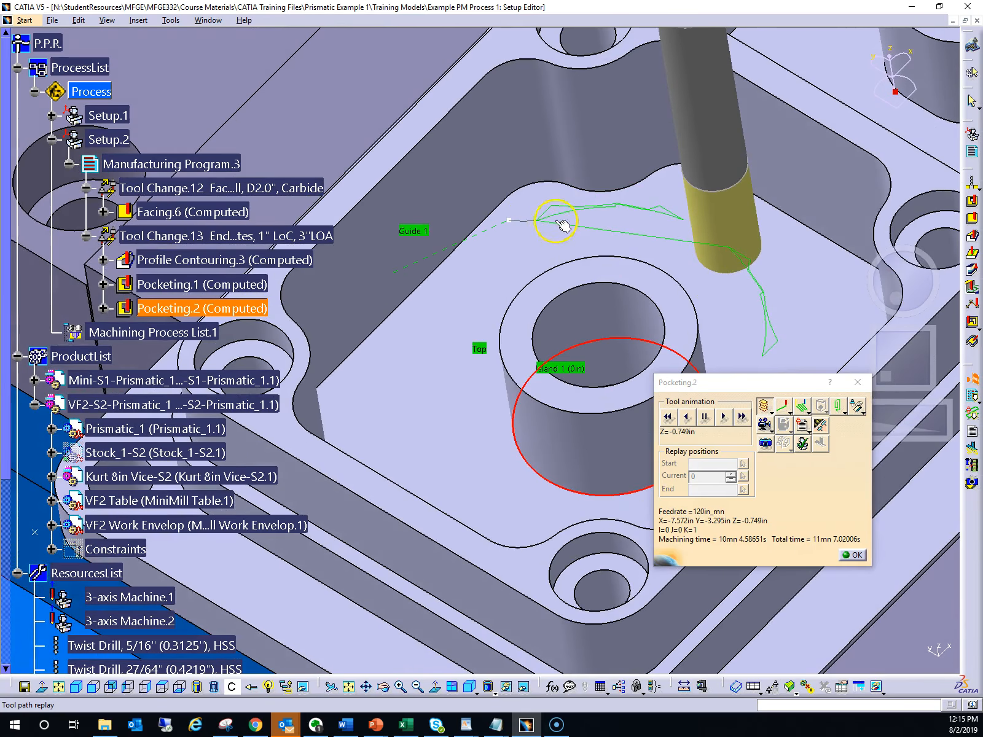
left_click_drag(903, 422, 932, 417)
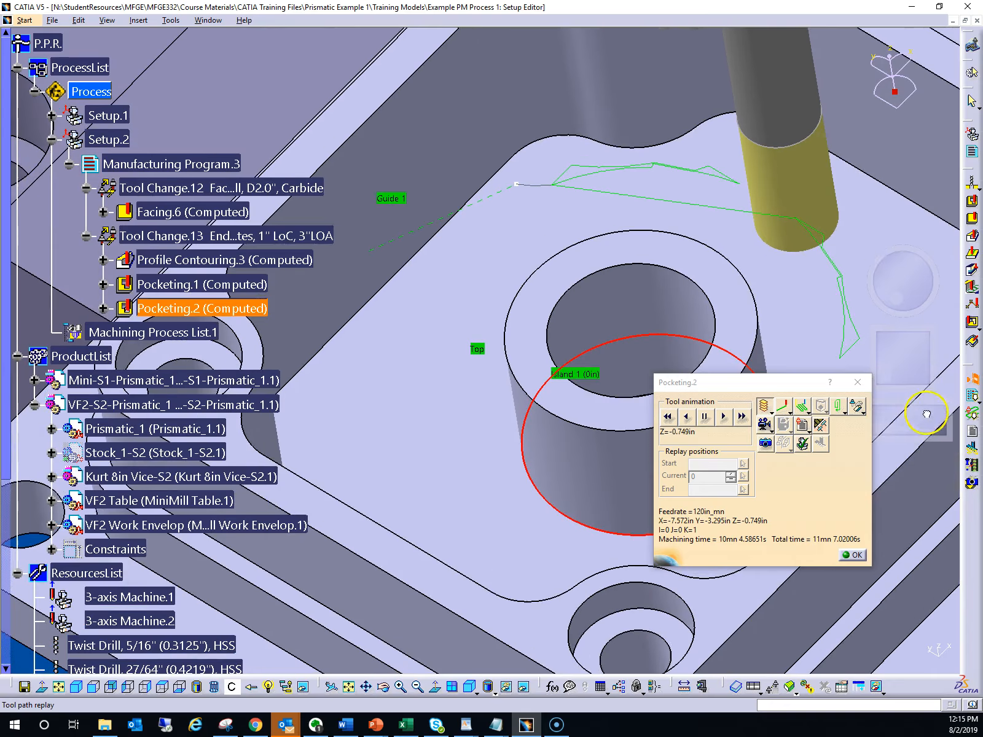
left_click_drag(886, 334, 900, 308)
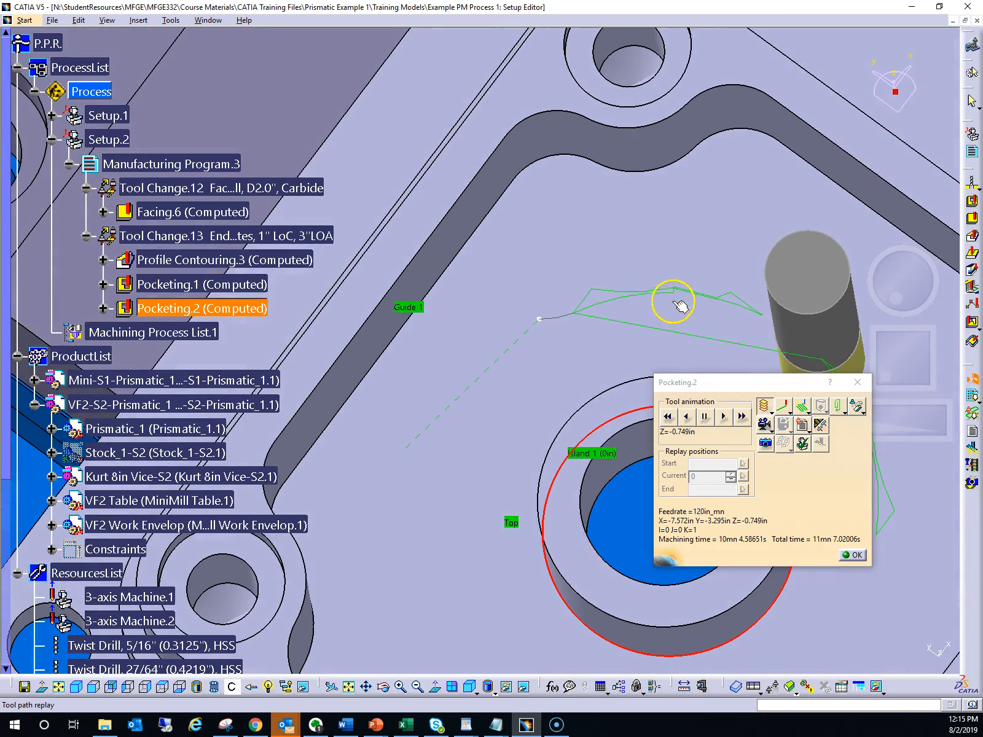
Step: Step the replay through the complete passes of the first cutting level and examine them around the island from above
left_click(723, 420)
left_click_drag(912, 302, 891, 308)
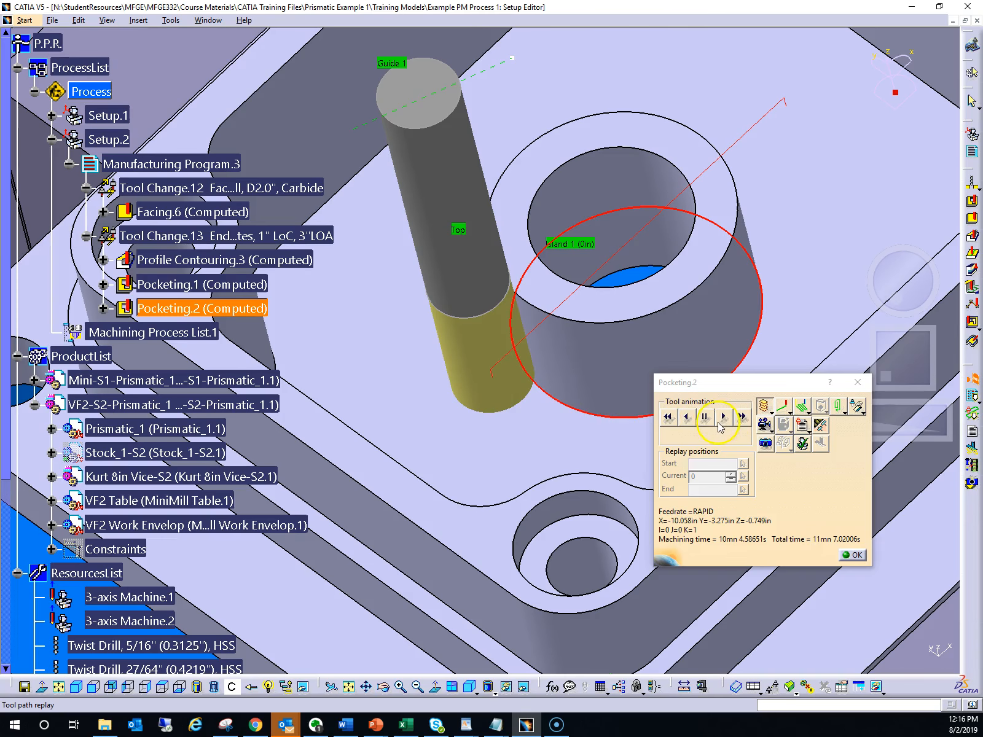
left_click(725, 418)
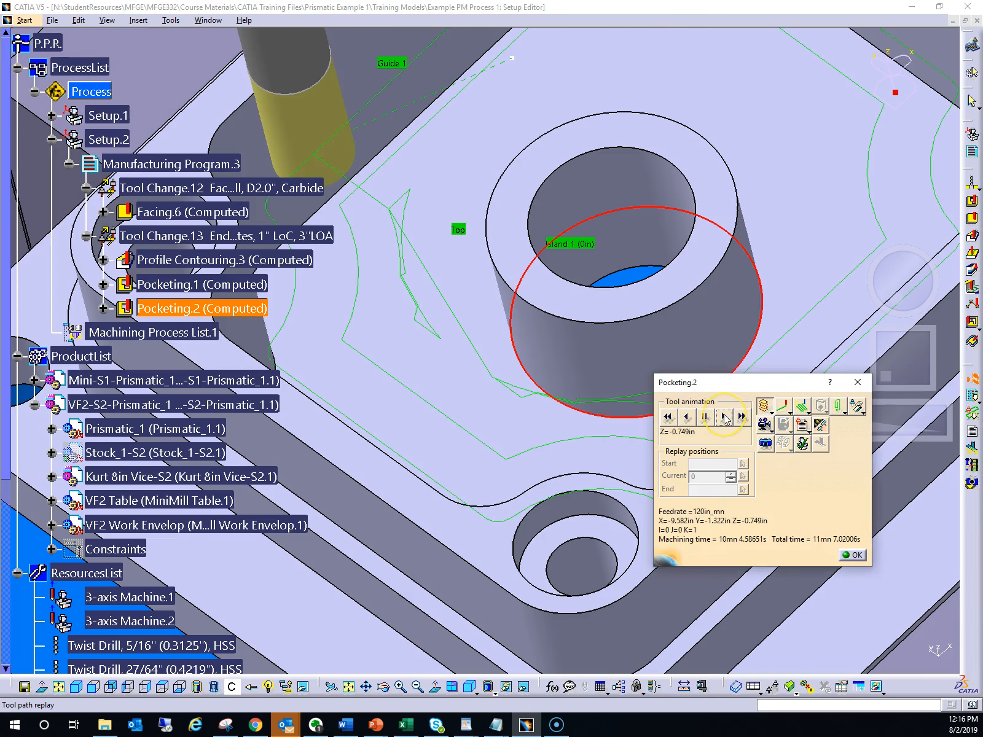
left_click_drag(898, 279, 904, 307)
left_click(765, 445)
left_click(725, 417)
left_click(725, 418)
left_click(724, 418)
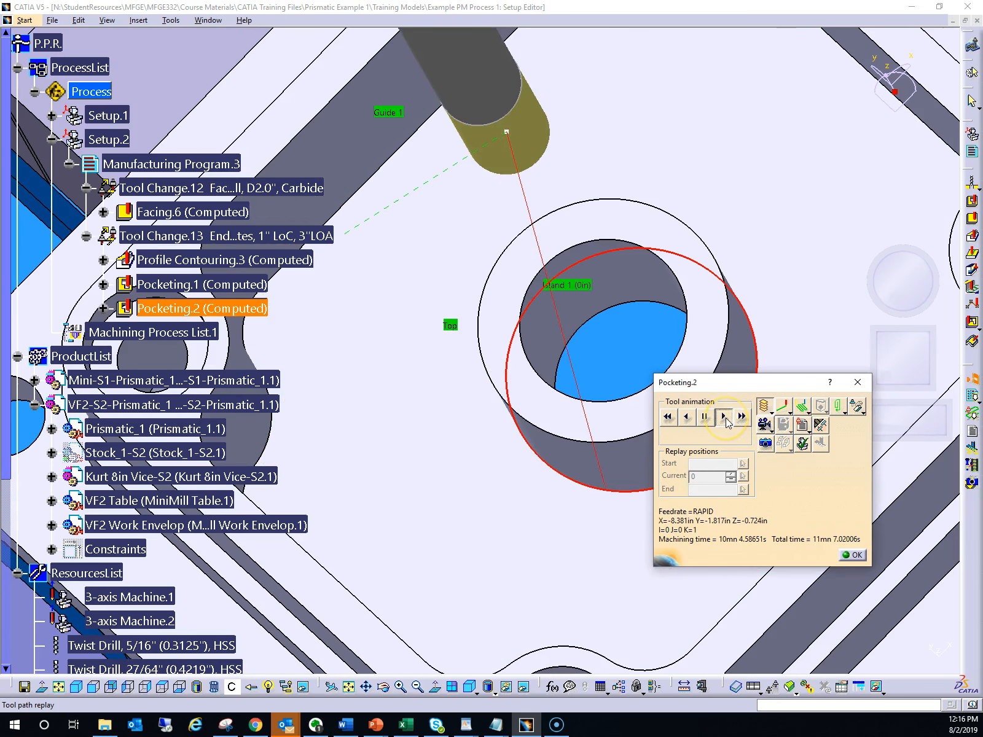
left_click(724, 417)
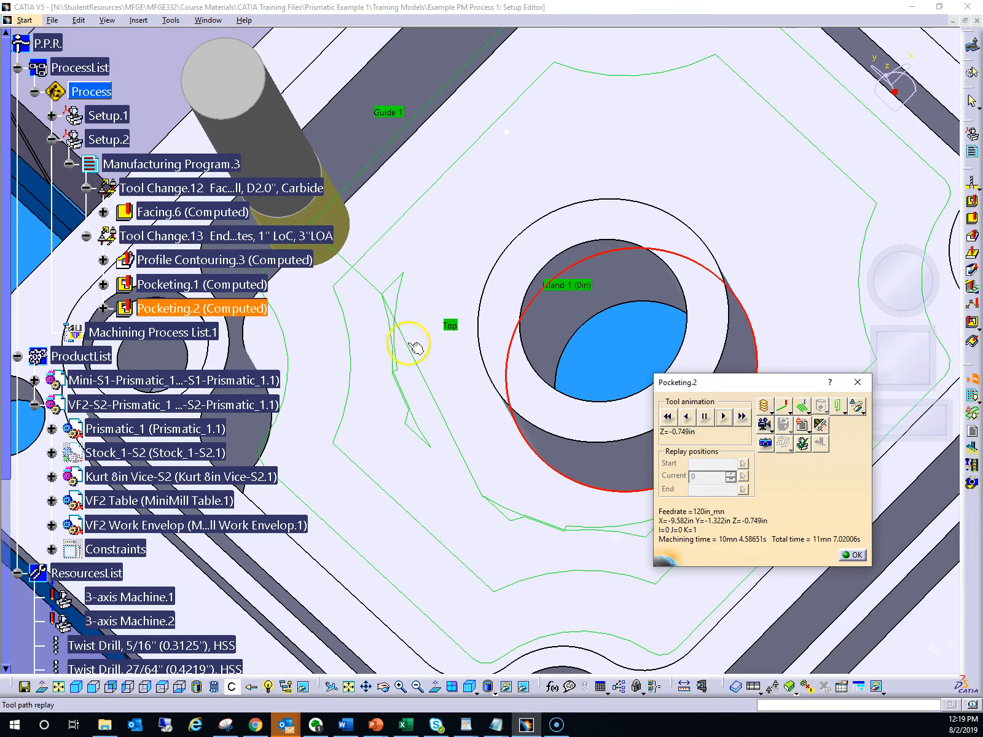
Step: Close the replay and set the radial percentage of tool diameter to 35
left_click(852, 555)
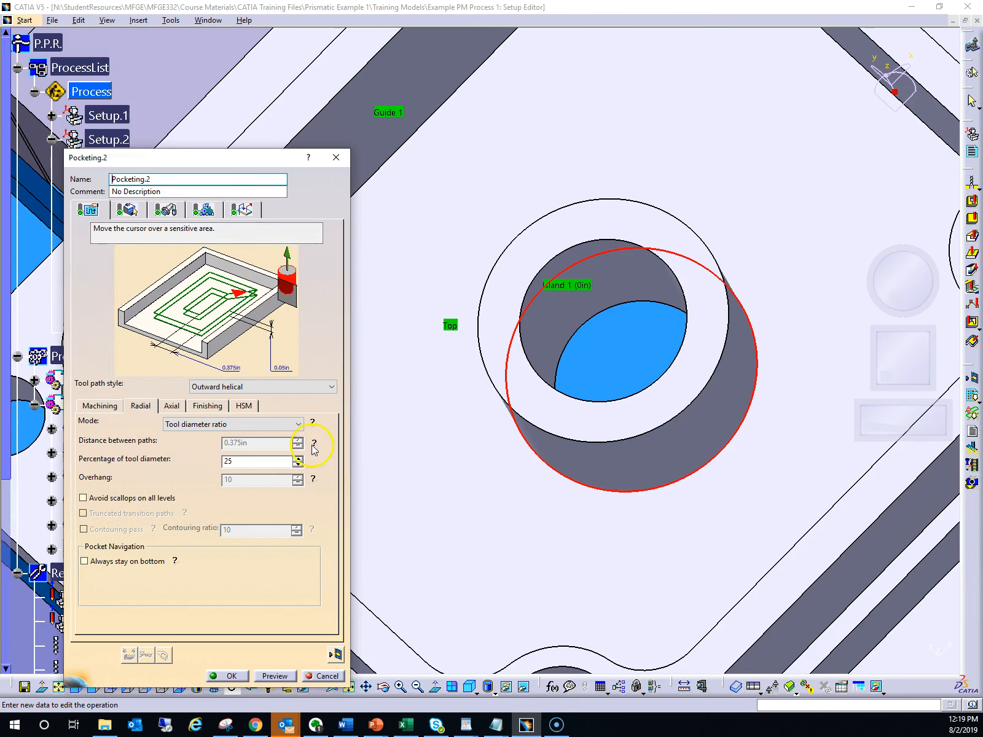
left_click(313, 423)
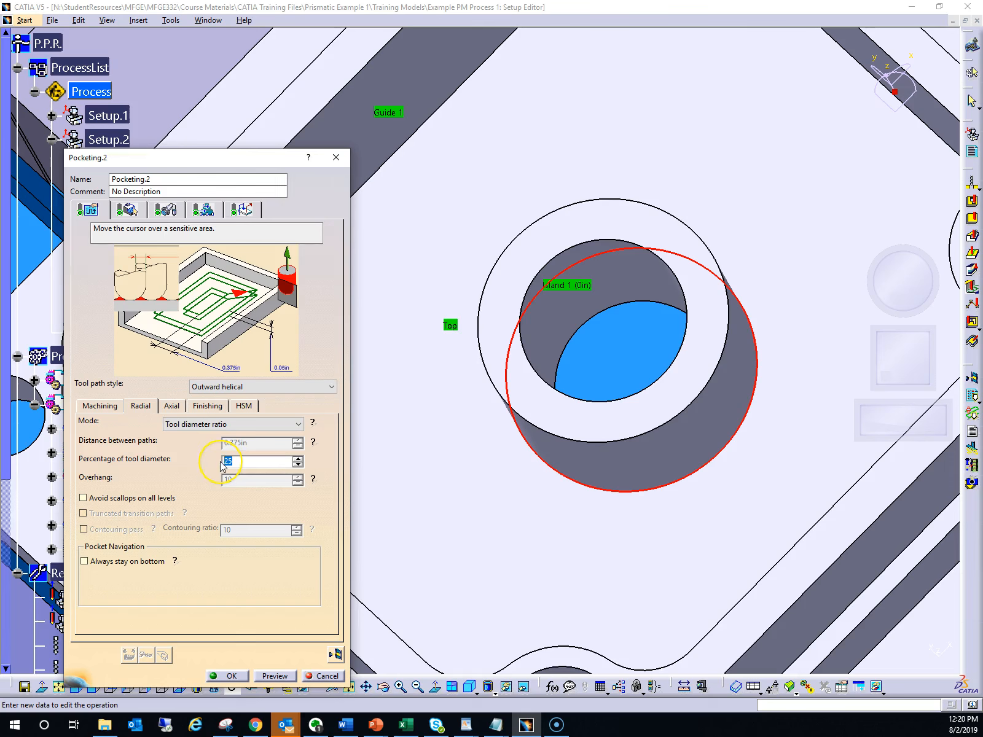
left_click(234, 463)
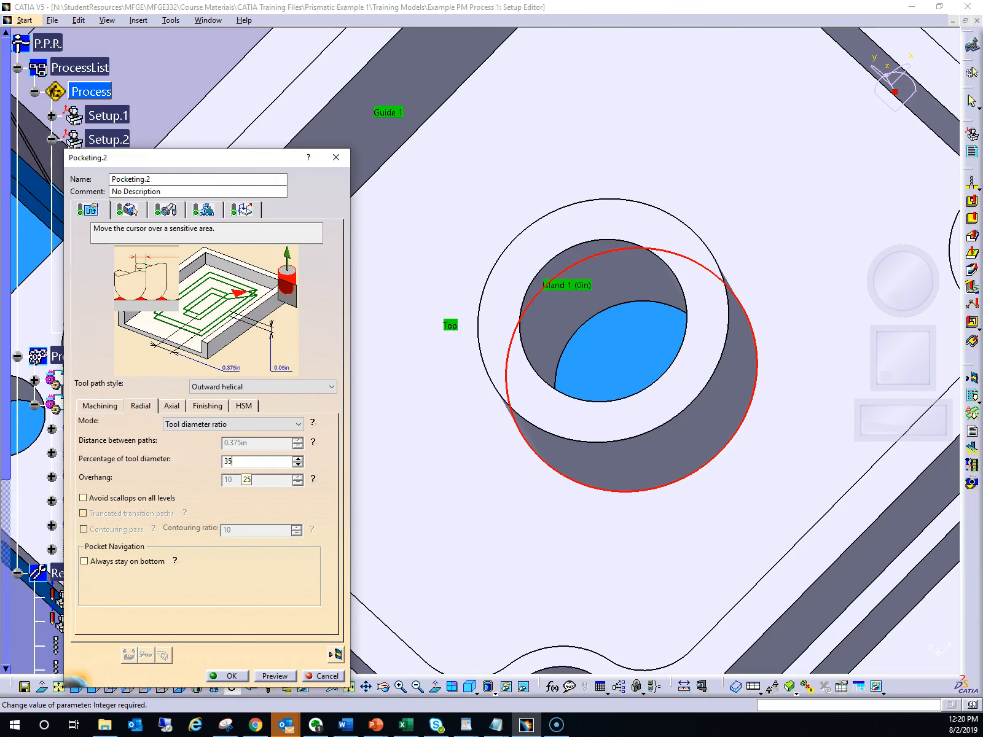
left_click(242, 461)
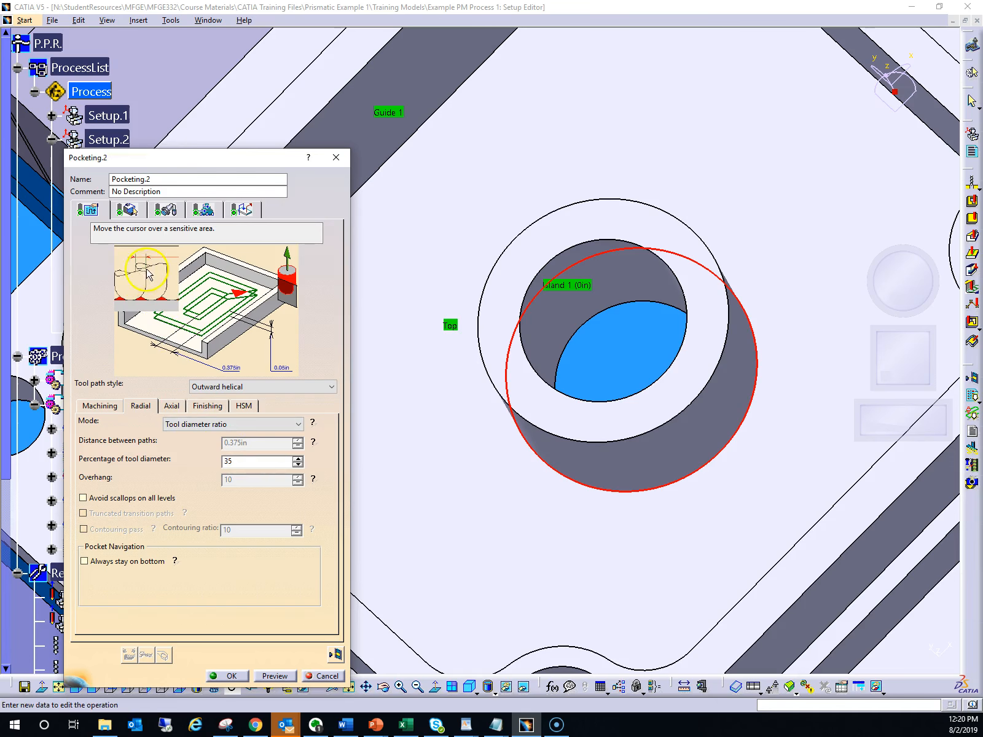
Step: Recompute the Pocketing.2 tool path, replay its first level from the start, and examine the passes around the island
left_click(335, 655)
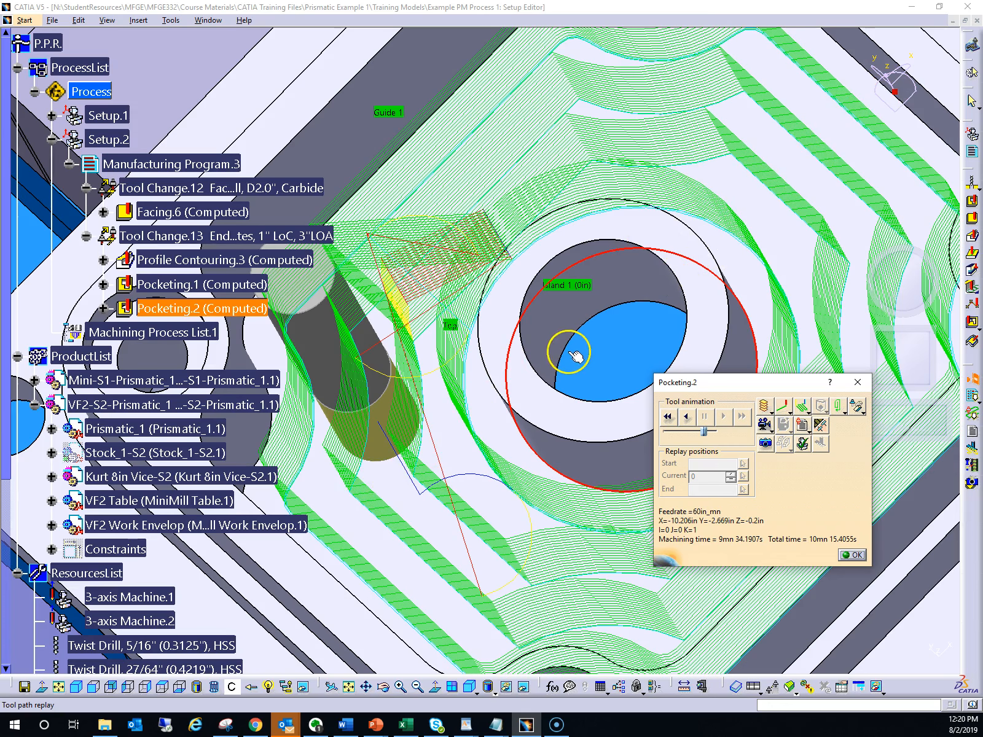
left_click(668, 417)
left_click(724, 418)
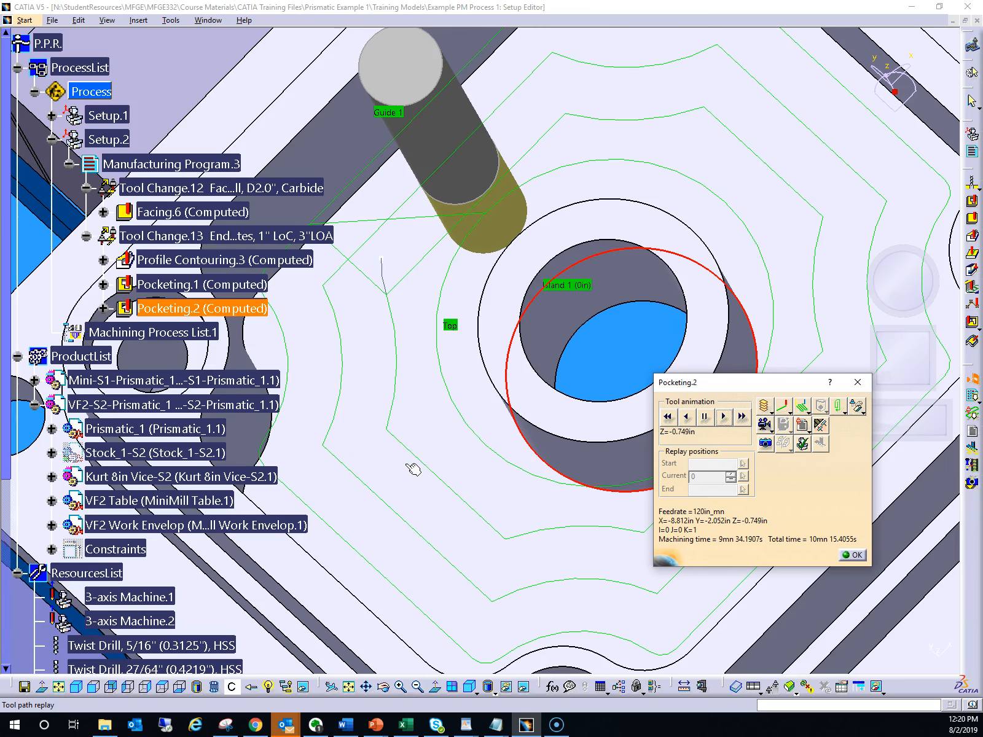
left_click_drag(898, 291, 904, 263)
left_click_drag(909, 349, 910, 368)
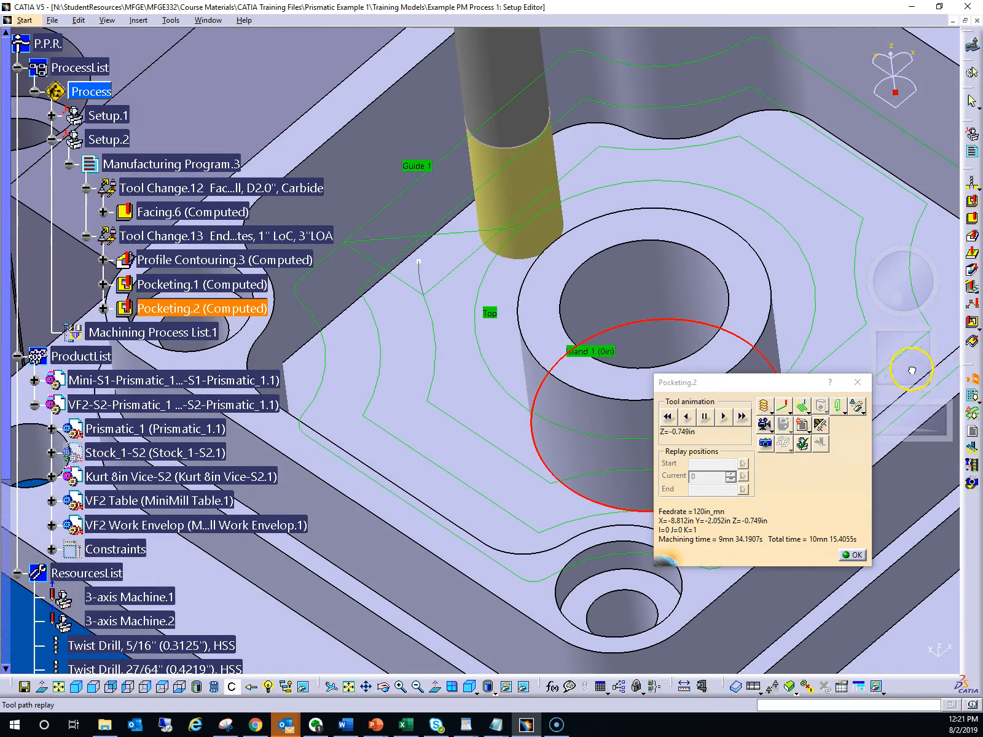
Step: Step the replay through the following cutting levels, and display the complete tool path
left_click(725, 417)
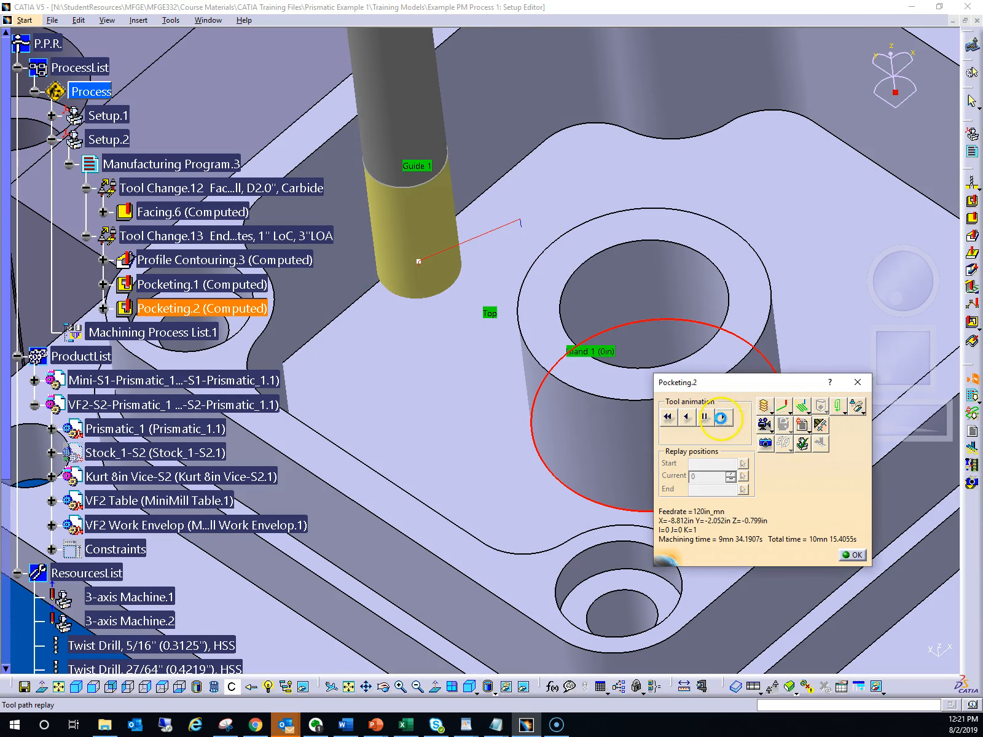
left_click(723, 418)
left_click(723, 419)
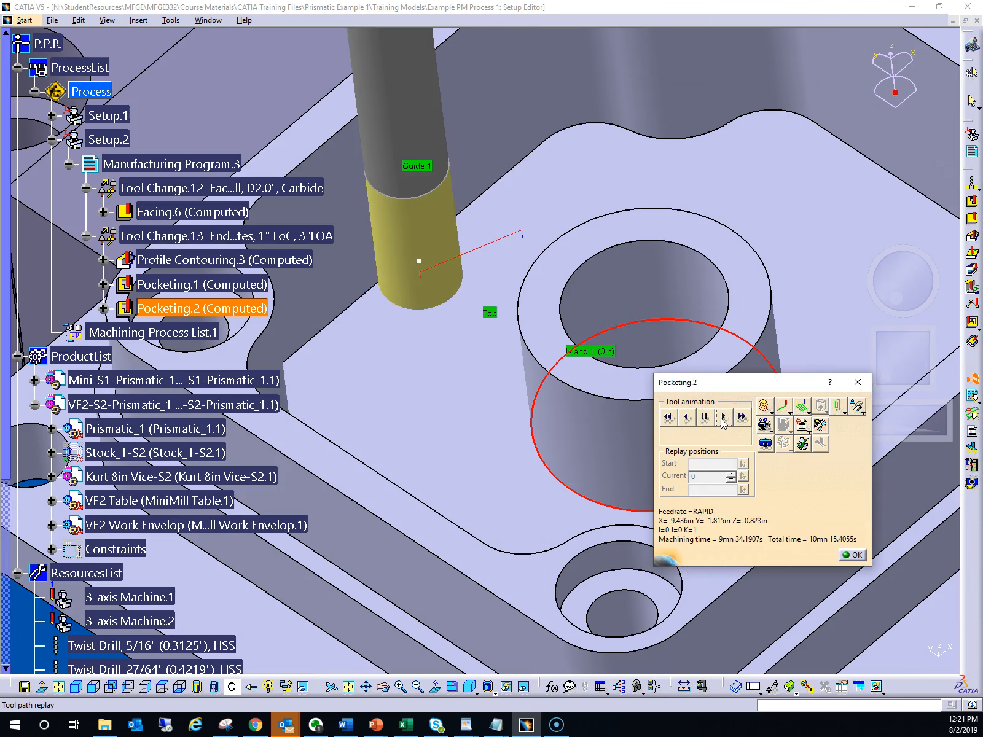
left_click(723, 418)
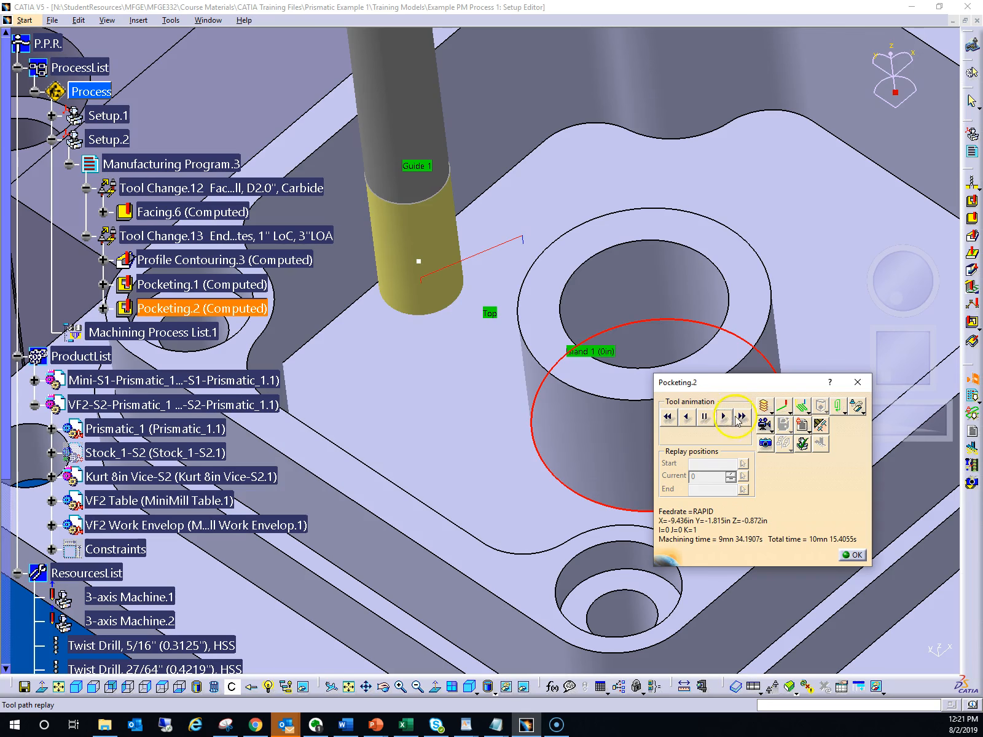
left_click(740, 418)
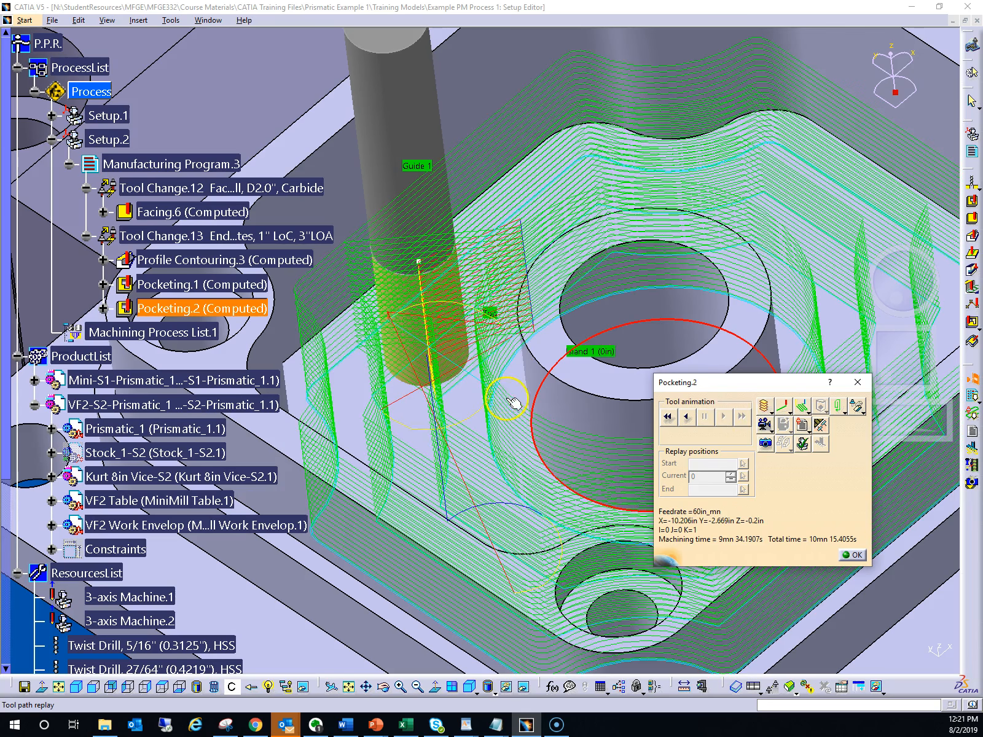
Step: Step the replay backwards from the end to examine the last finishing moves around the island at the pocket floor
left_click_drag(908, 279, 903, 260)
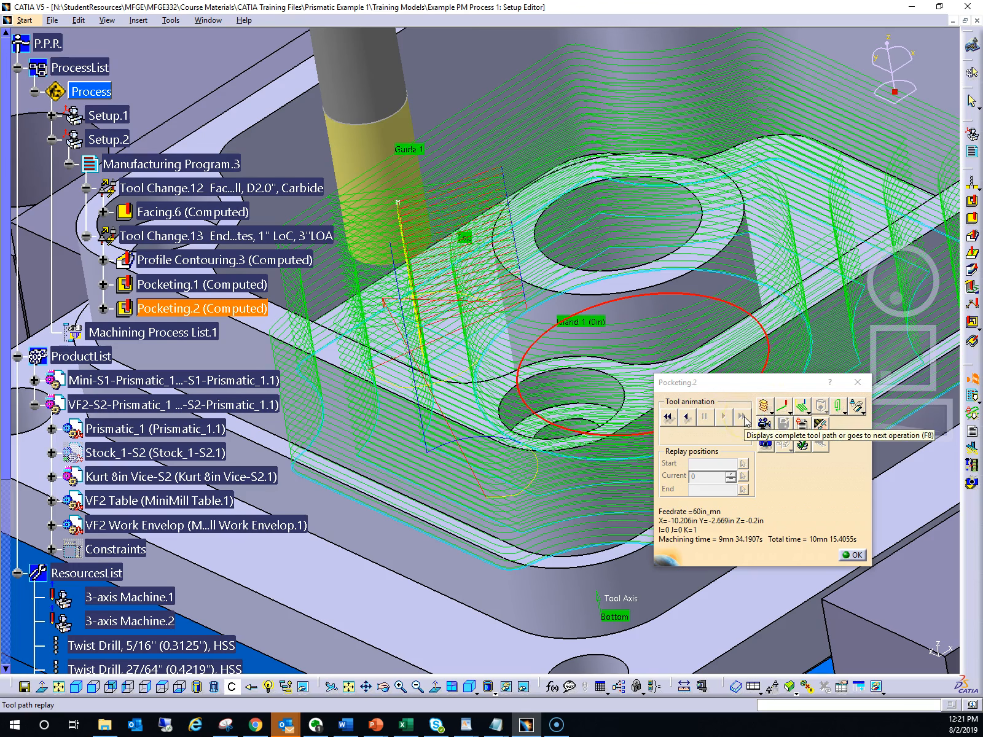
left_click(687, 419)
left_click(688, 419)
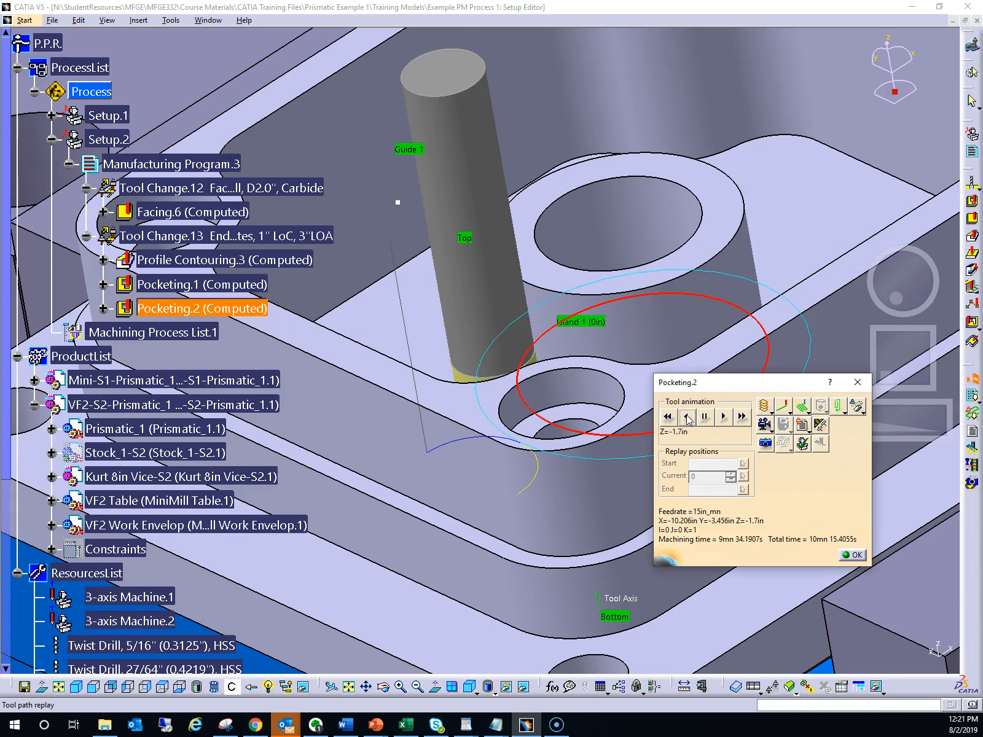
Step: Examine the final finishing pass around the island, including its entry and exit arcs, from several angles
middle_click_drag(851, 263, 905, 299)
left_click_drag(905, 299, 897, 300)
left_click_drag(906, 362, 931, 309)
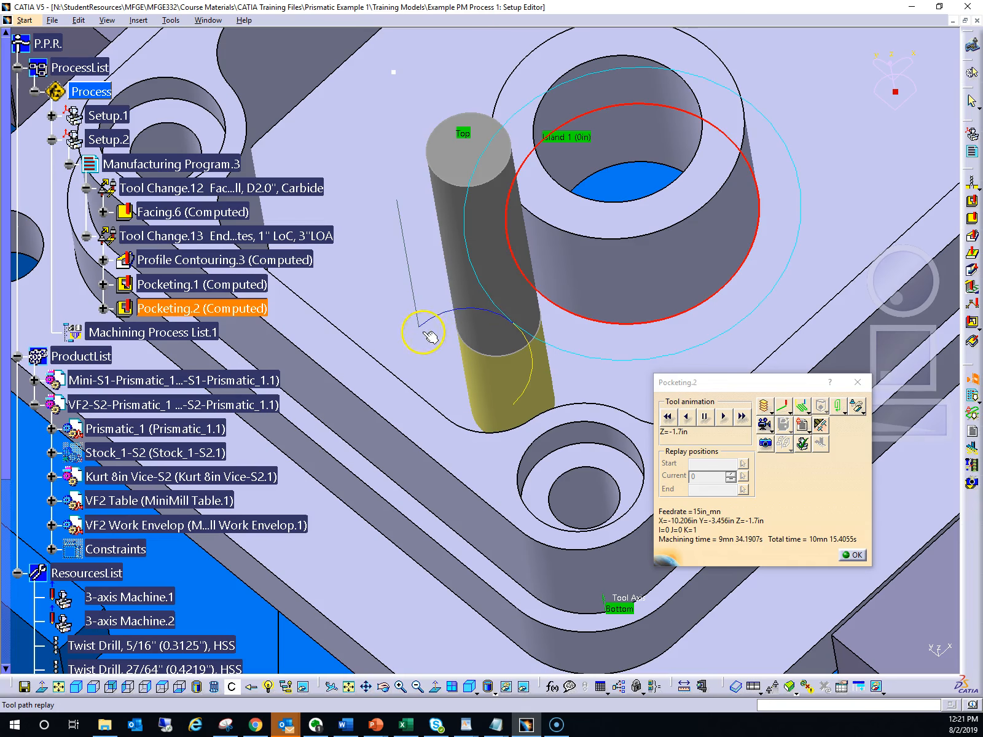
left_click_drag(913, 291, 911, 279)
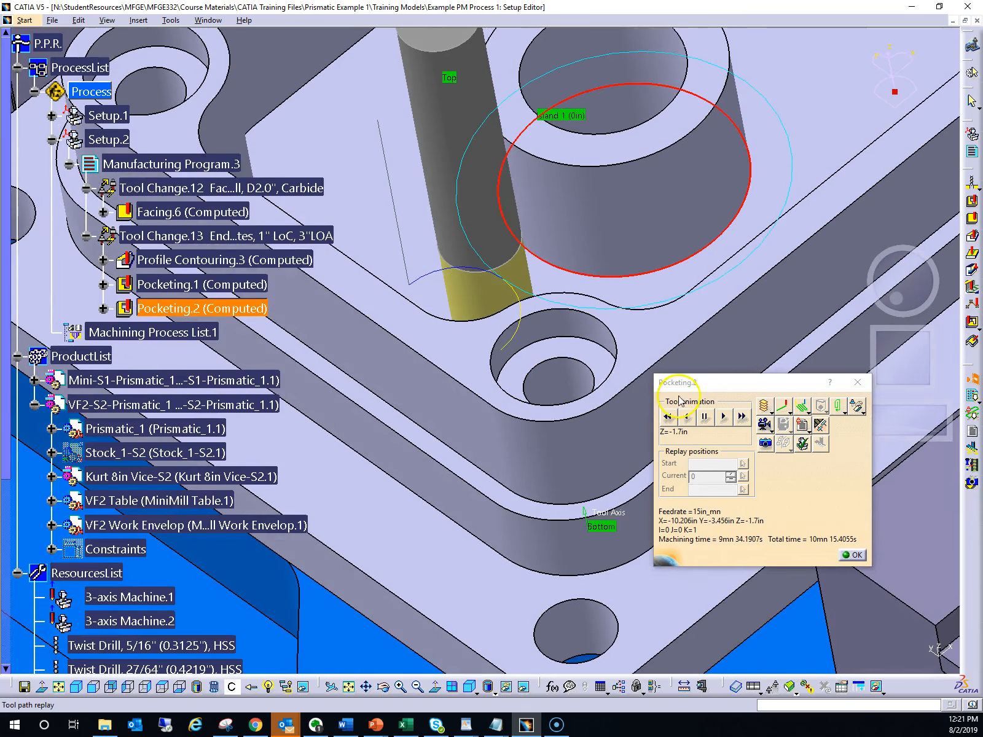
Step: Step the replay back to the pocket wall finishing pass and examine its path, approach and retract from several angles
left_click(687, 417)
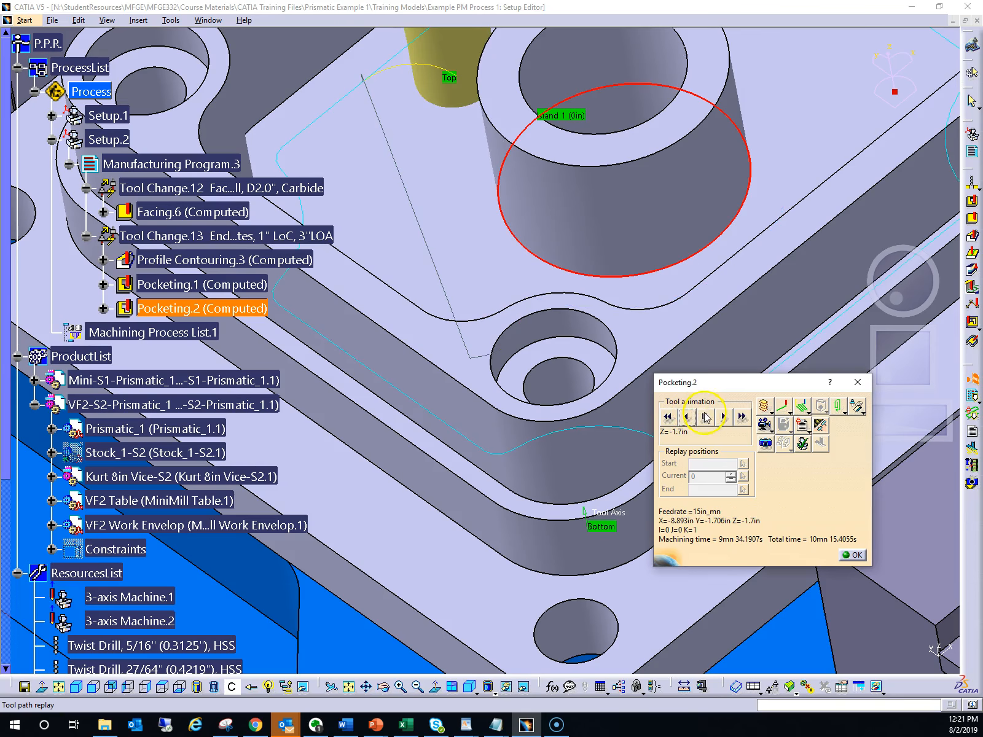
left_click_drag(891, 342, 896, 369)
mouse_move(904, 290)
left_mouse_down()
mouse_move(922, 255)
mouse_move(914, 297)
left_mouse_up()
left_click_drag(911, 351, 910, 339)
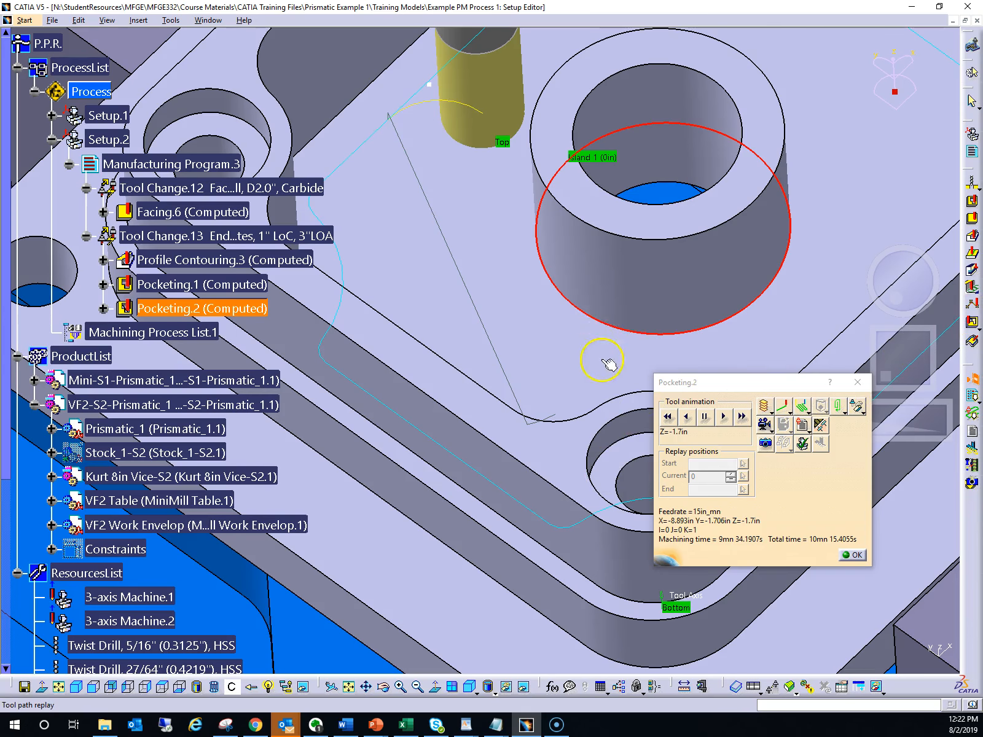
left_click_drag(901, 277, 668, 268)
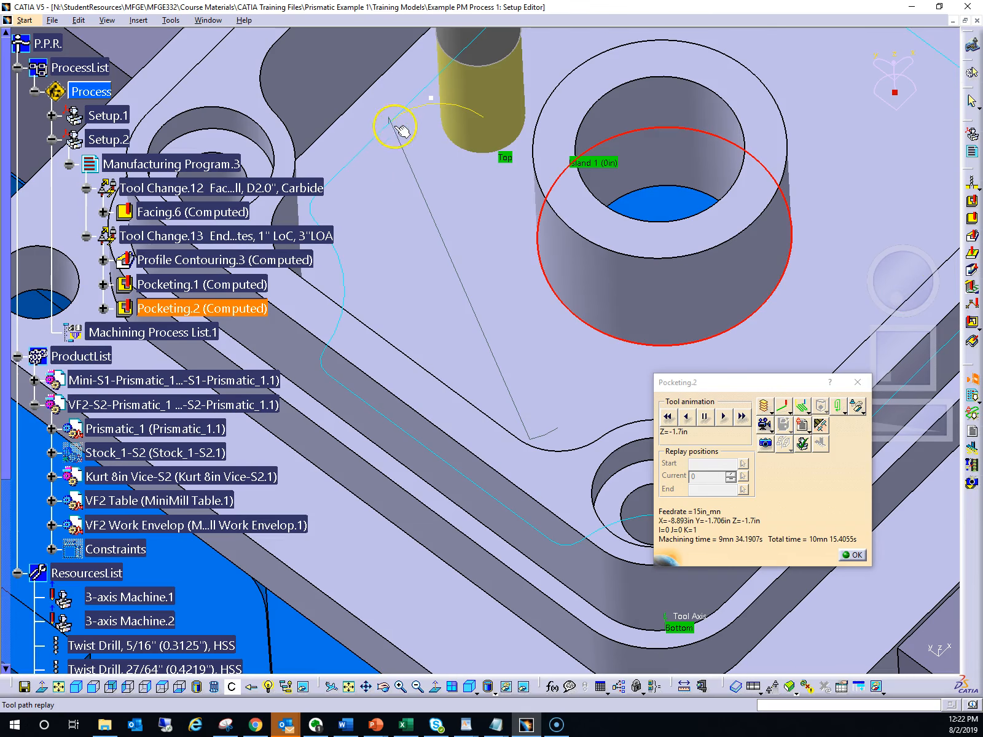
left_click_drag(893, 276, 890, 308)
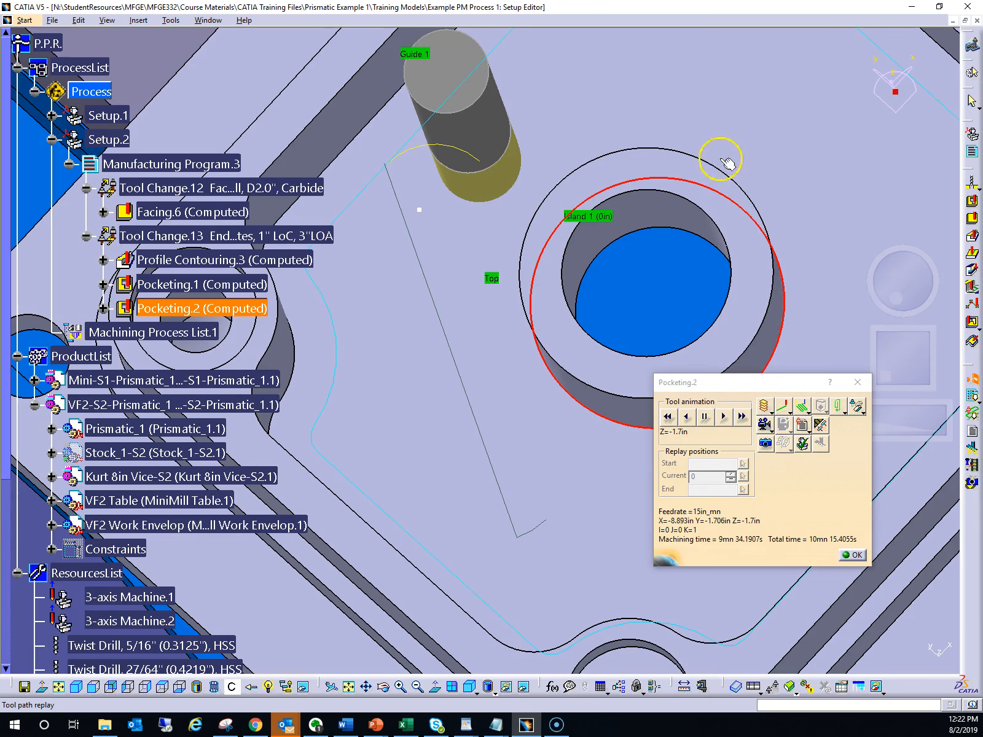
left_click_drag(897, 270, 902, 242)
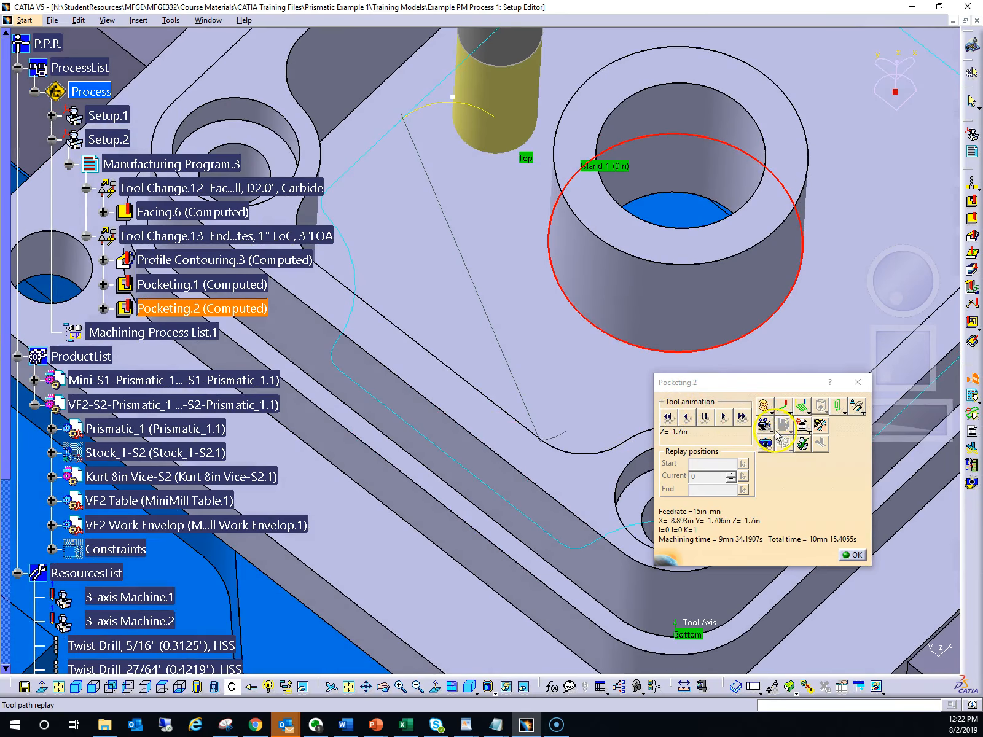
left_click_drag(903, 277, 906, 319)
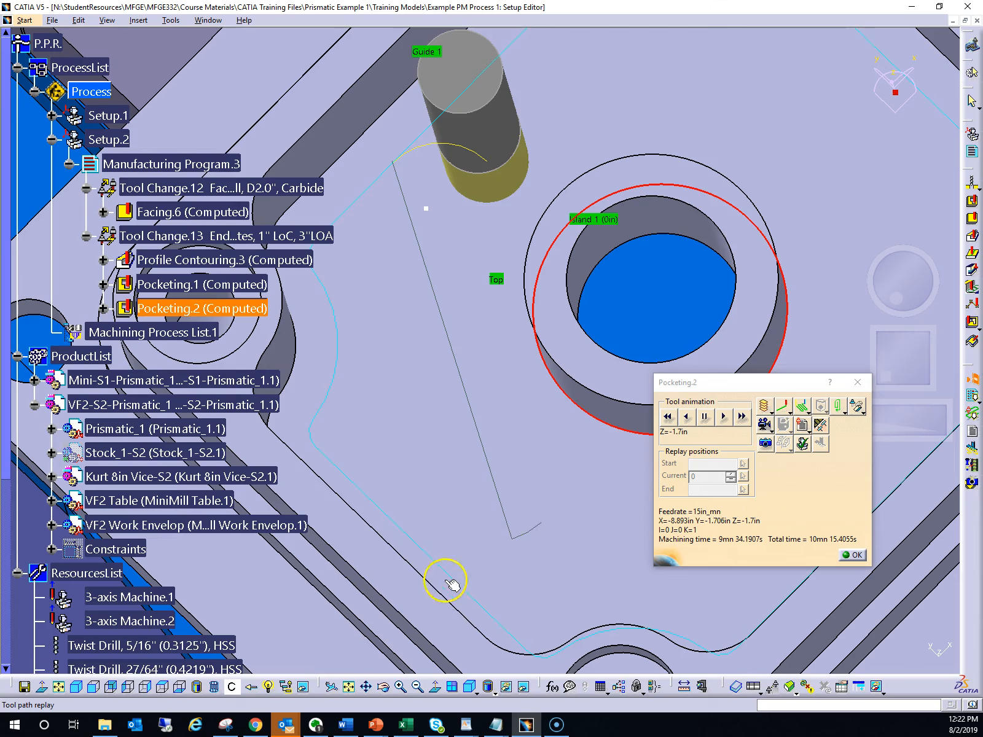
Step: Step the replay back to the pocket floor finishing passes and inspect their approach move from above and the side
left_click(687, 416)
middle_click_drag(888, 285, 892, 243)
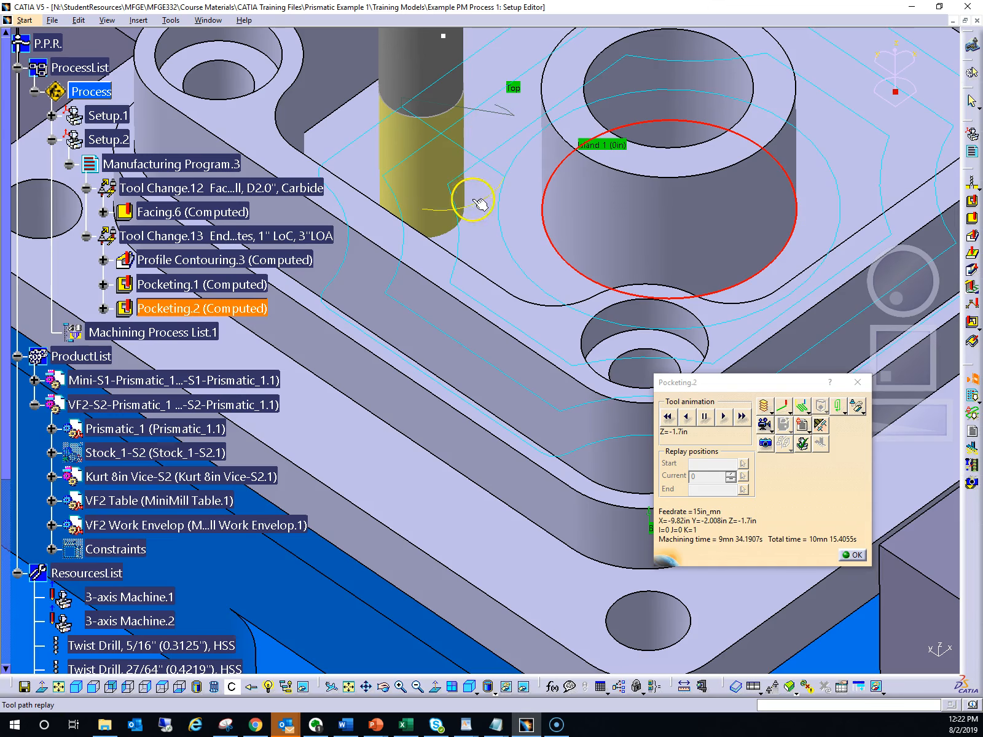
middle_click_drag(906, 269, 900, 266)
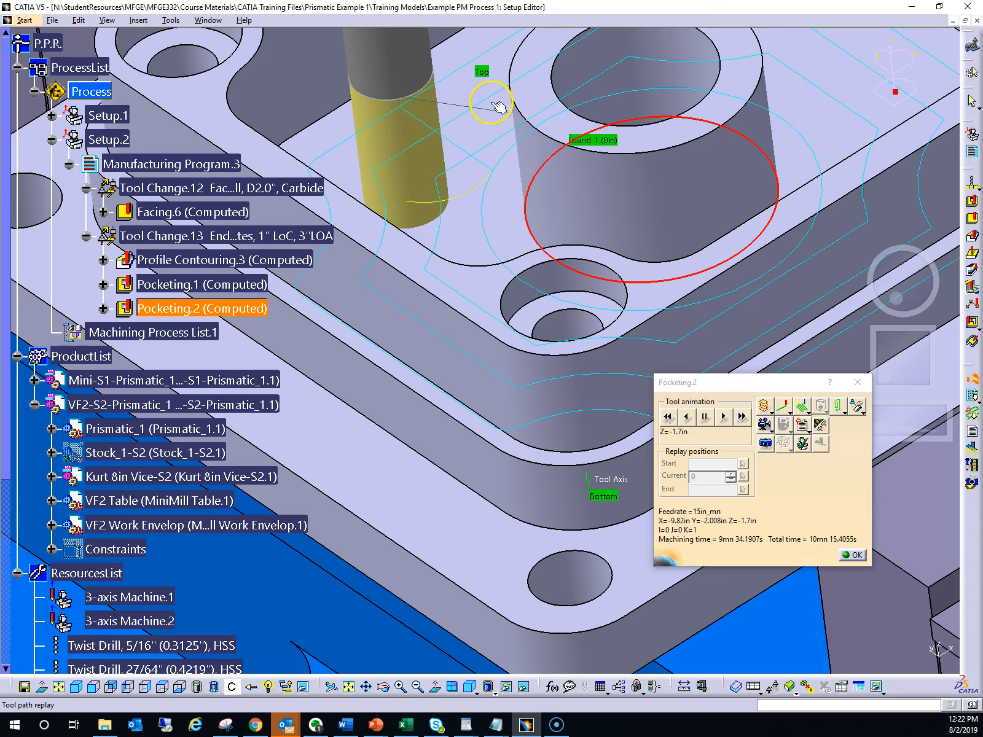
middle_click_drag(886, 252, 899, 302)
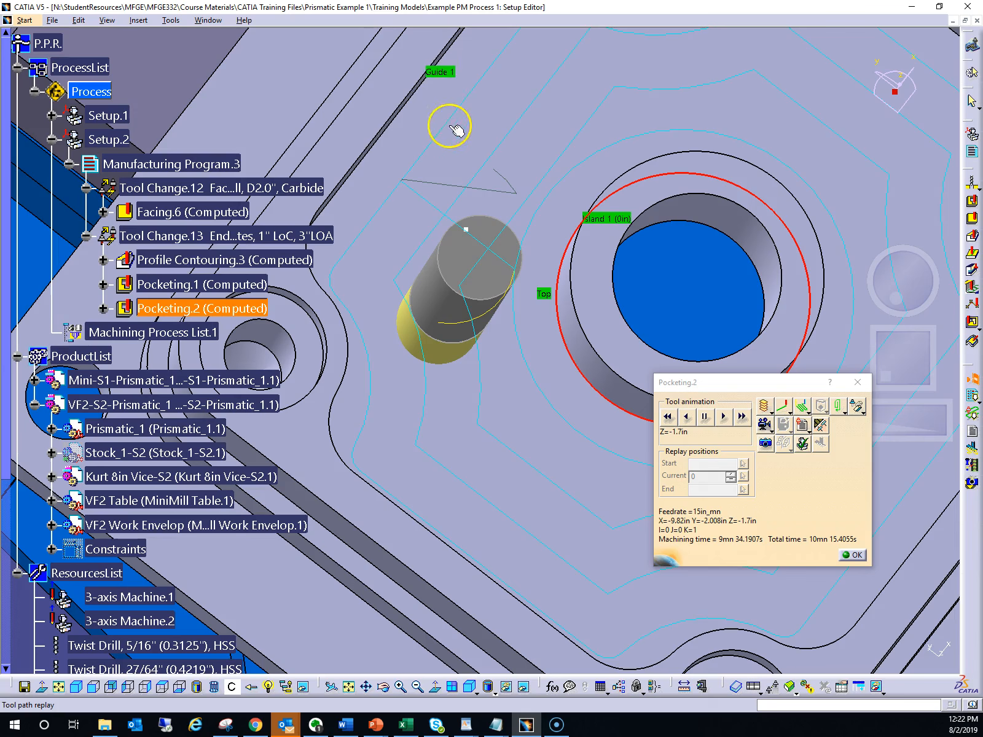
Step: Replay the finishing moves forward to the island, and step back to the last roughing level above the pocket floor
left_click(724, 415)
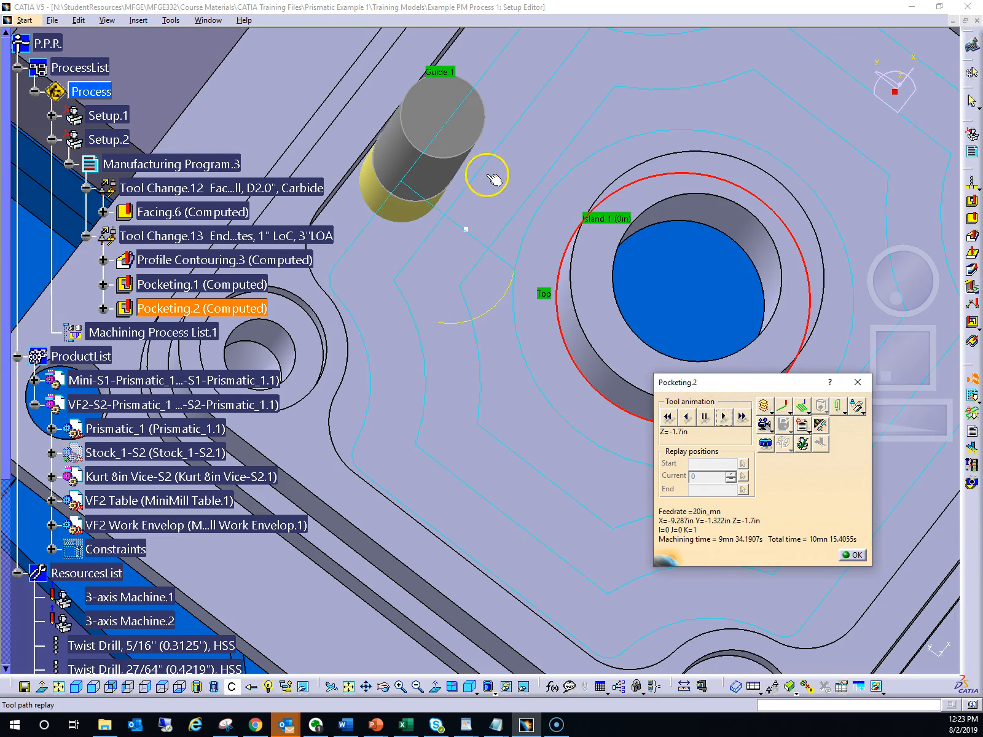
left_click_drag(922, 284, 906, 239)
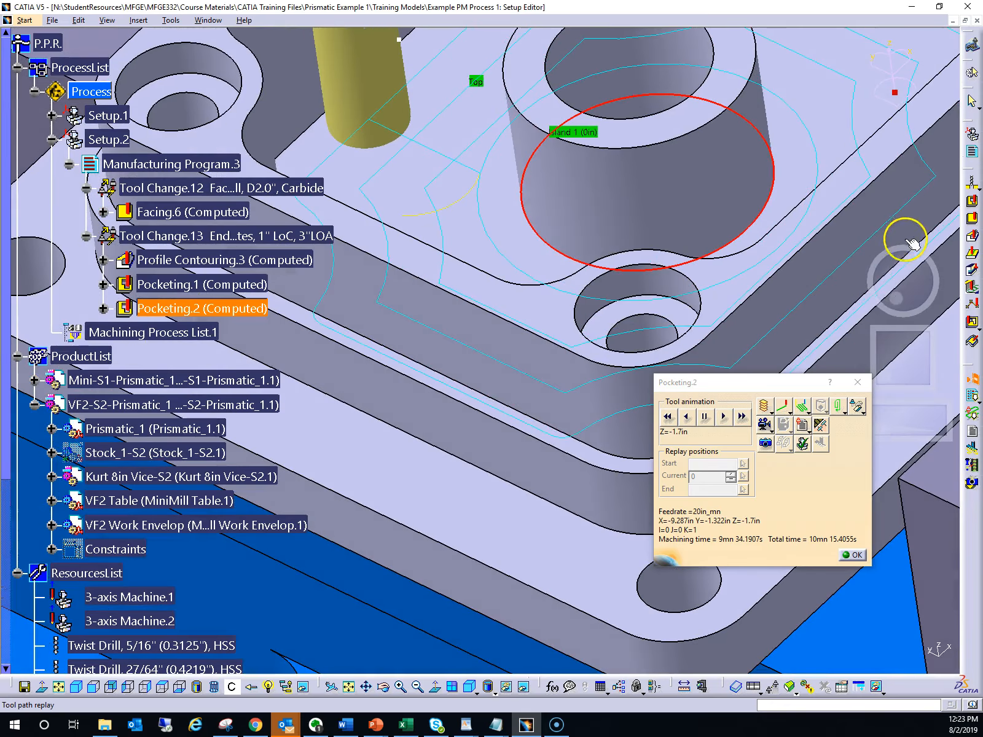
left_click(725, 417)
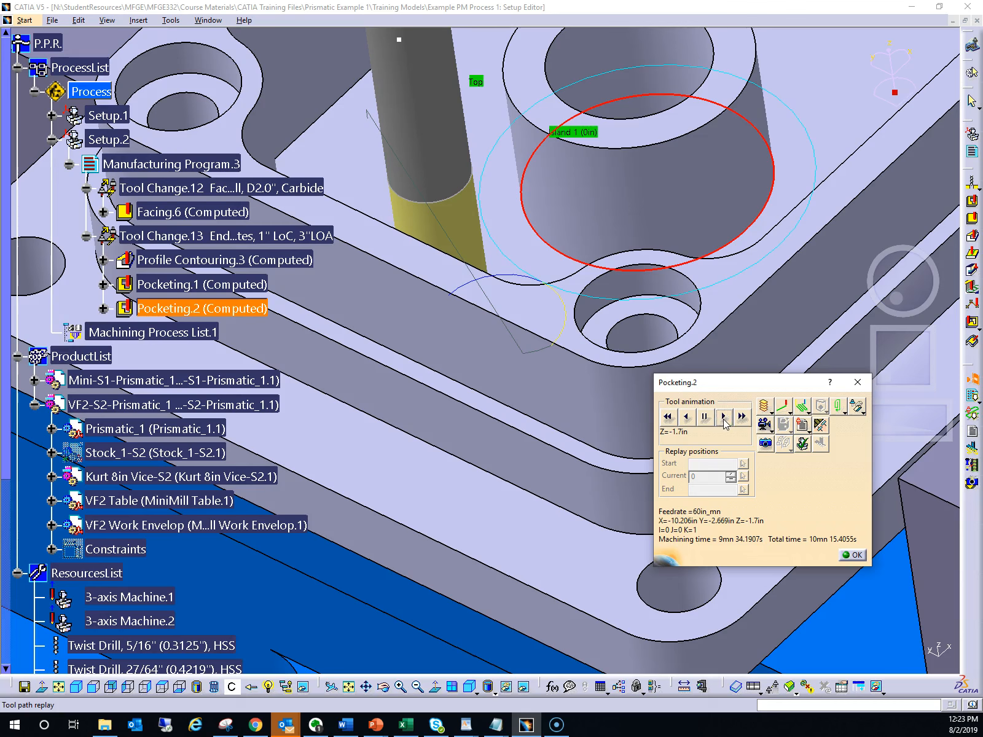
left_click(686, 419)
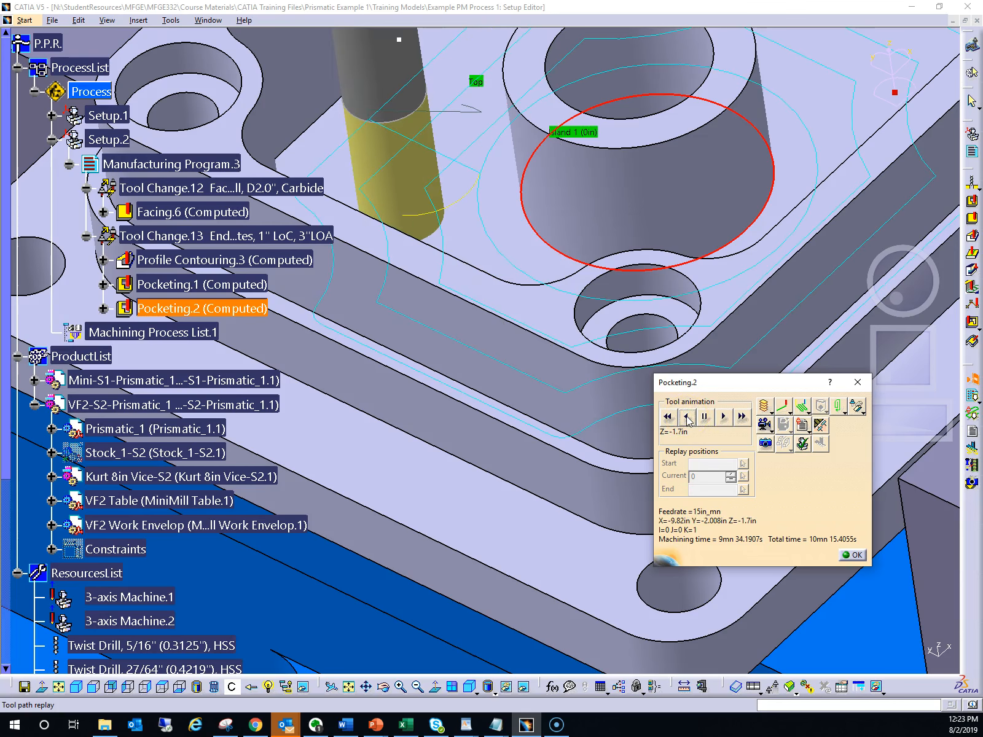
left_click(687, 419)
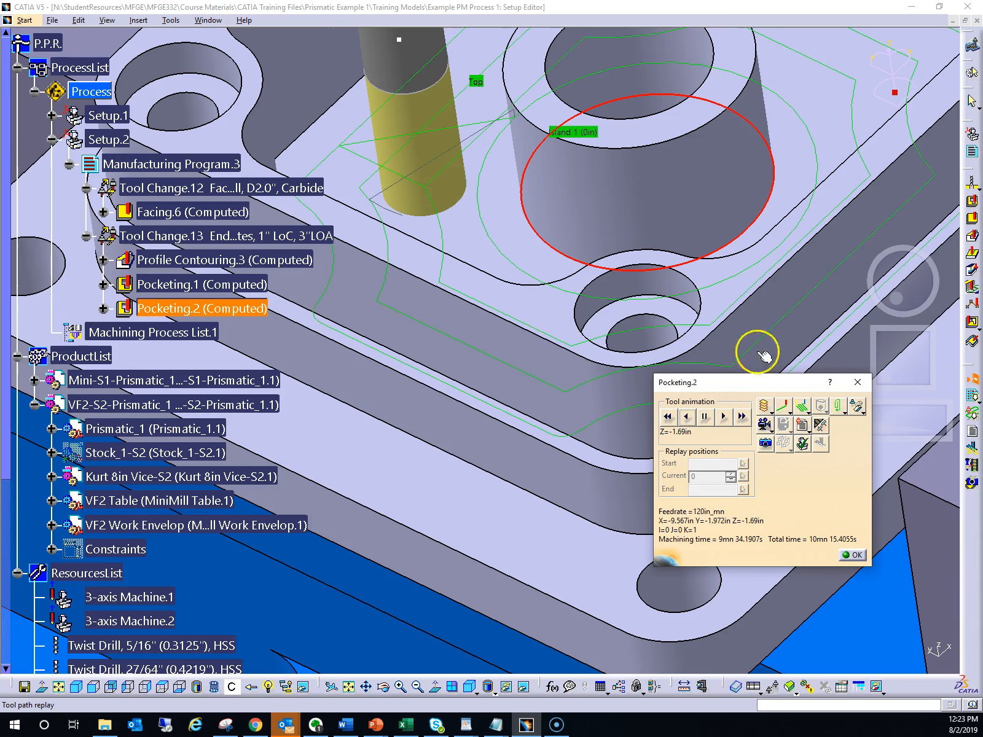
mouse_move(901, 270)
middle_mouse_down()
mouse_move(914, 307)
mouse_move(903, 291)
mouse_move(908, 256)
middle_mouse_up()
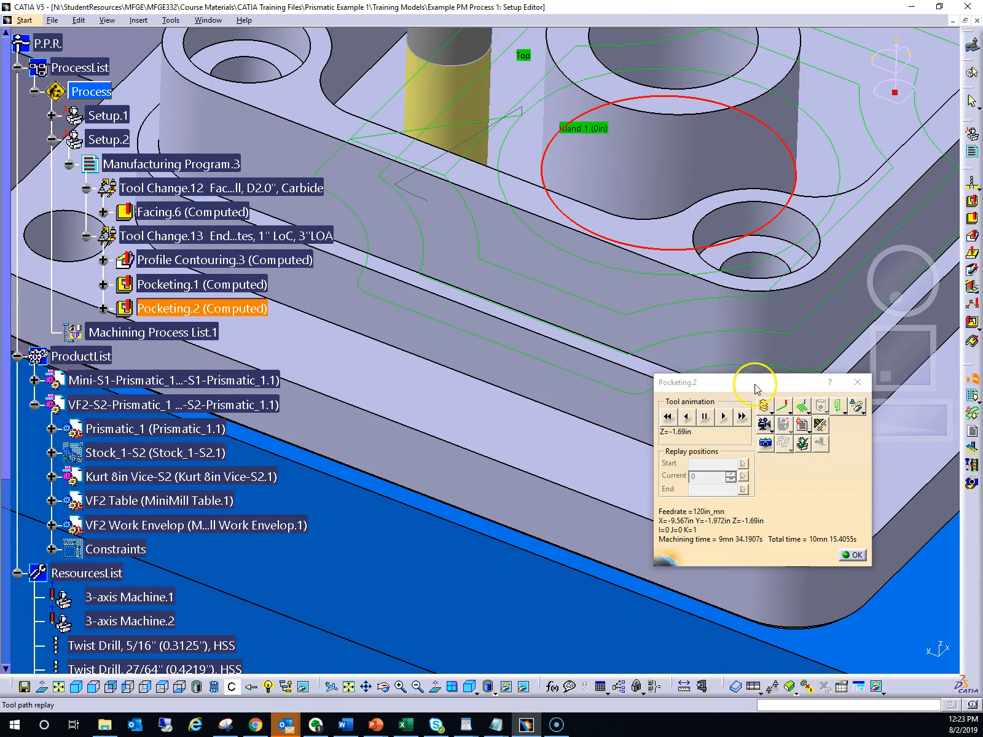
Step: Replay the floor, wall and island finishing passes forward in sequence through the final retract
left_click(722, 418)
left_click(722, 418)
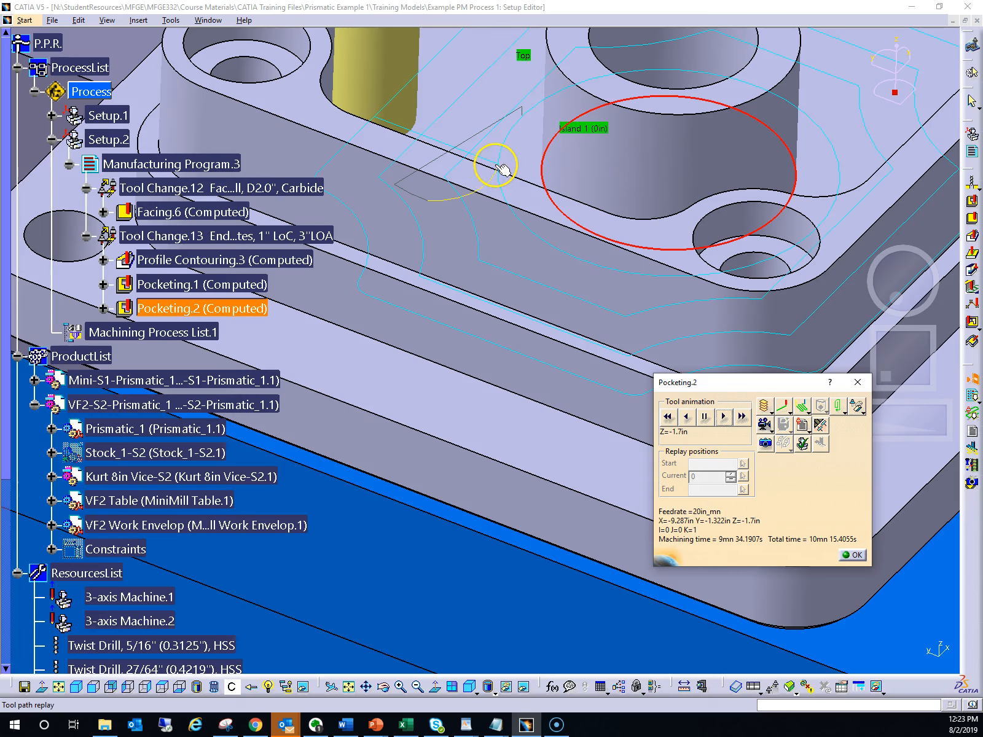
left_click(724, 417)
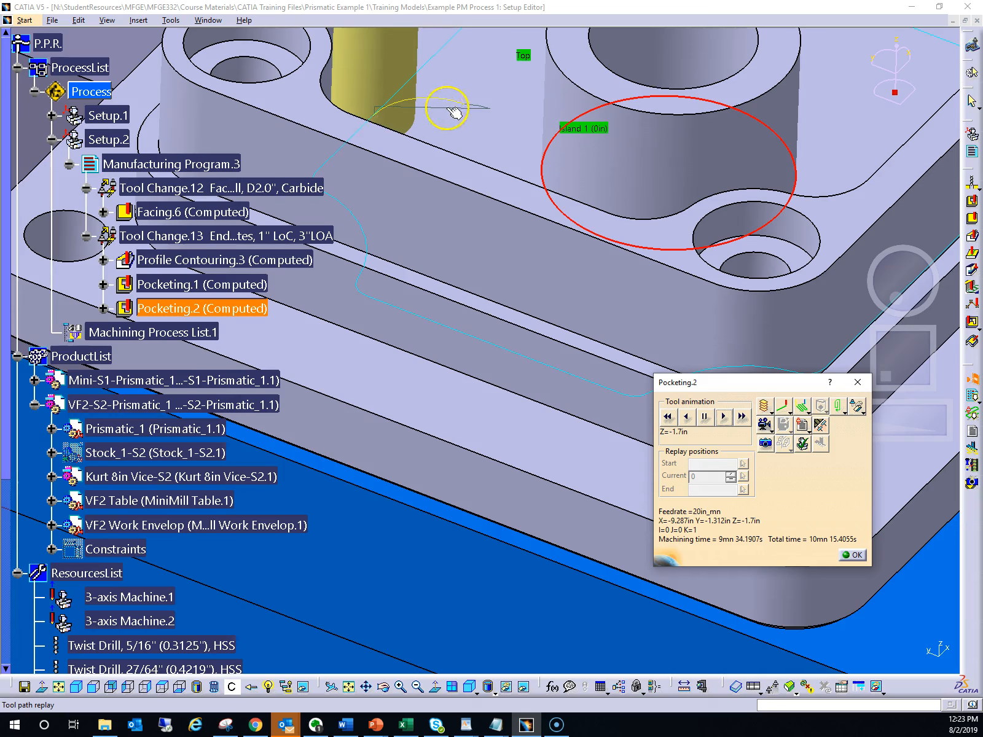
left_click(725, 417)
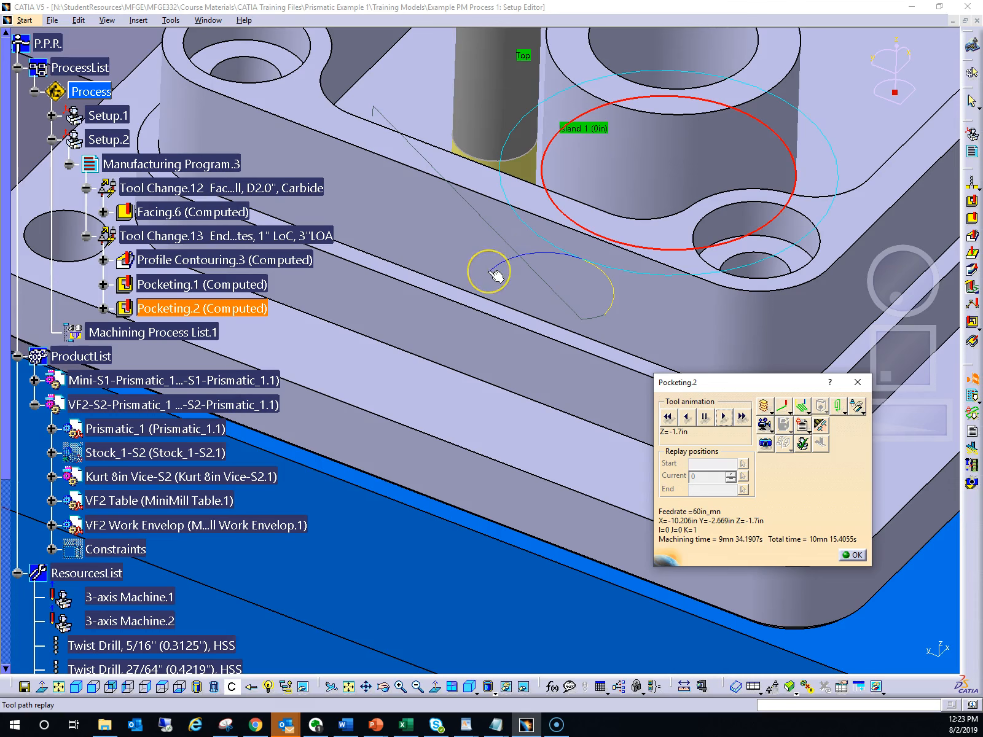
left_click(723, 419)
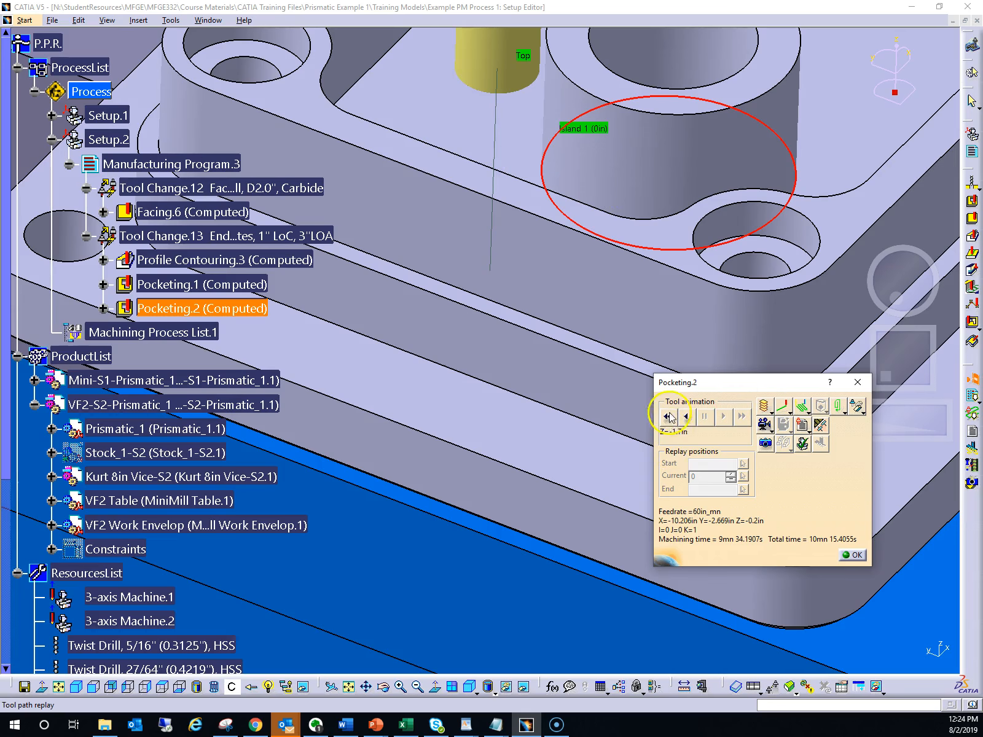
Step: Replay backwards from the end of the tool path through the finishing passes to before the last roughing level
left_click(687, 419)
left_click(687, 419)
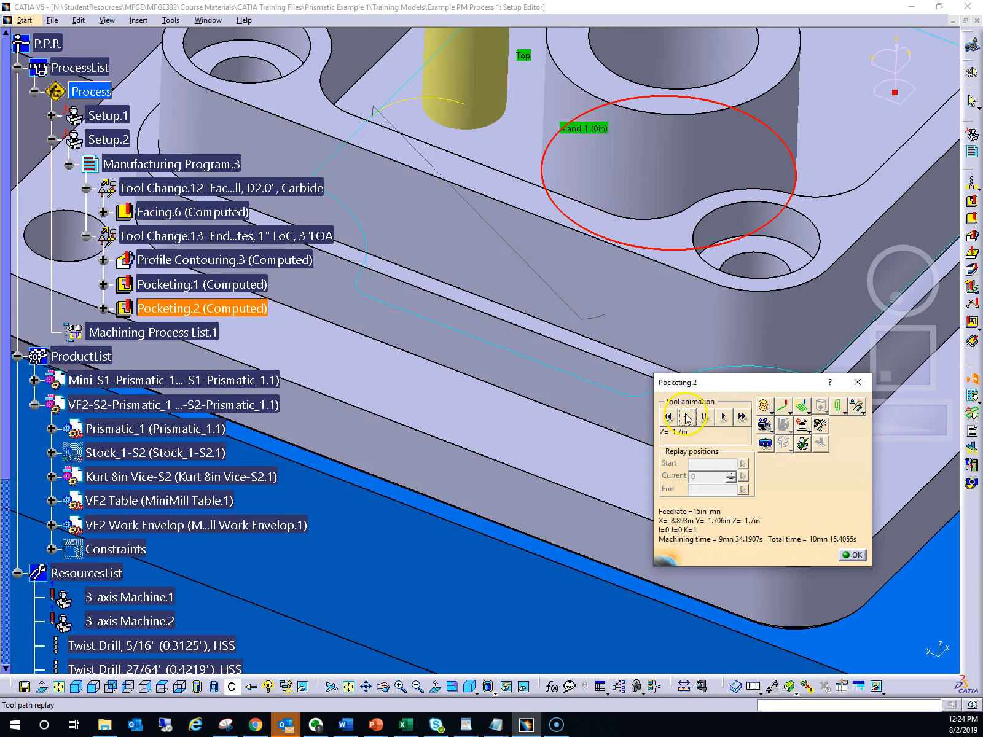
left_click(707, 416)
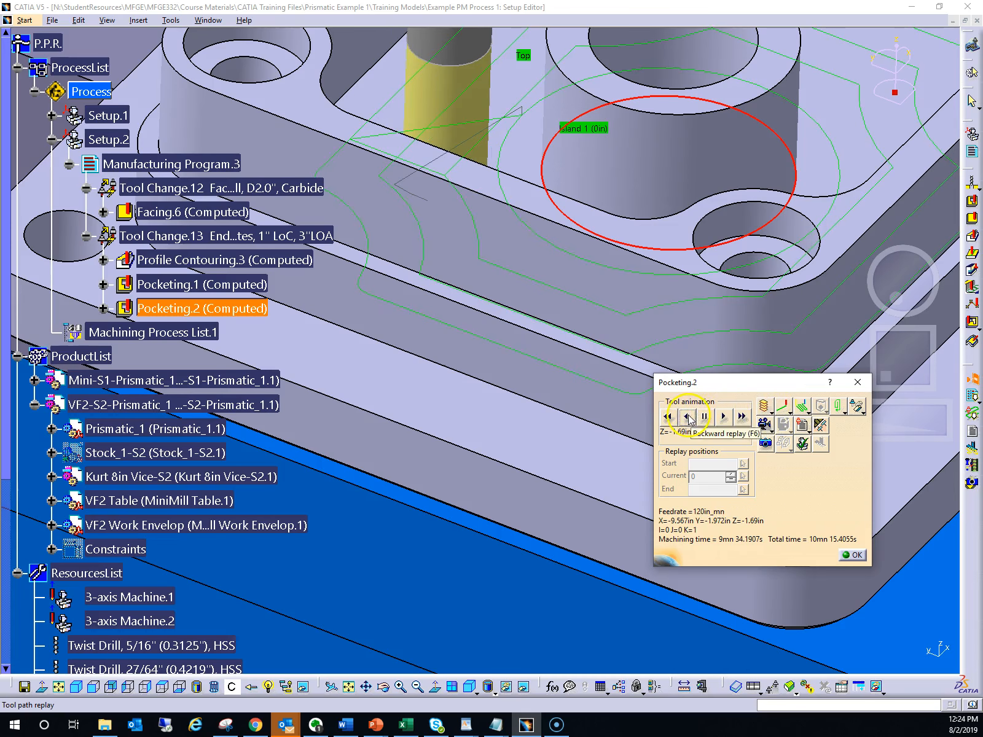
left_click(689, 417)
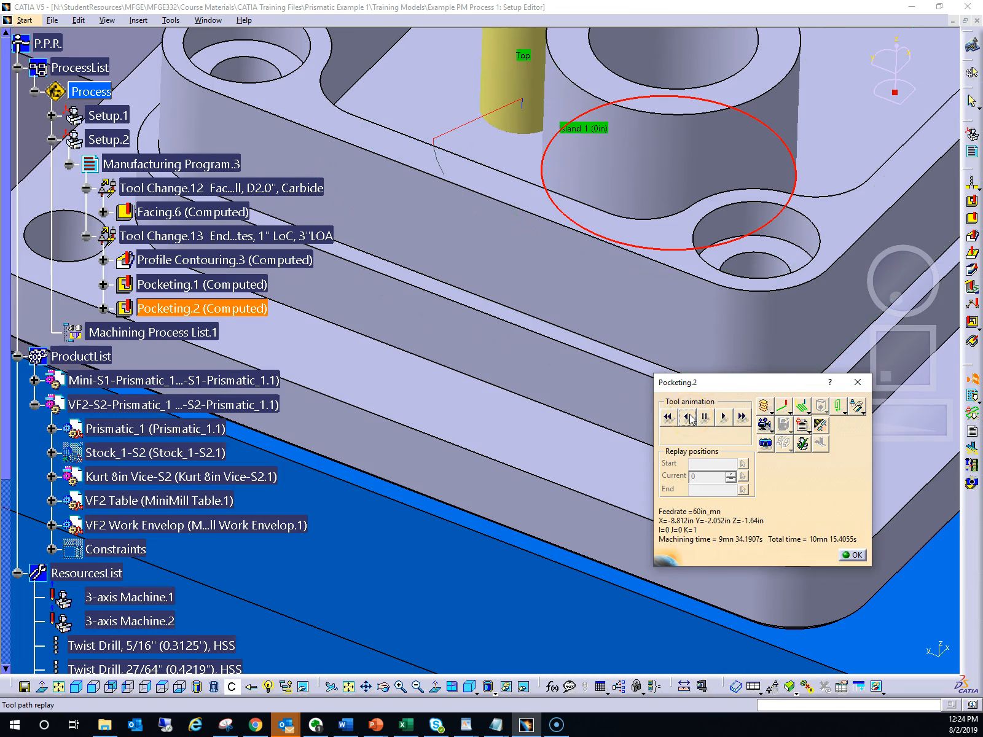
mouse_move(905, 276)
left_mouse_down()
mouse_move(916, 305)
mouse_move(905, 289)
left_mouse_up()
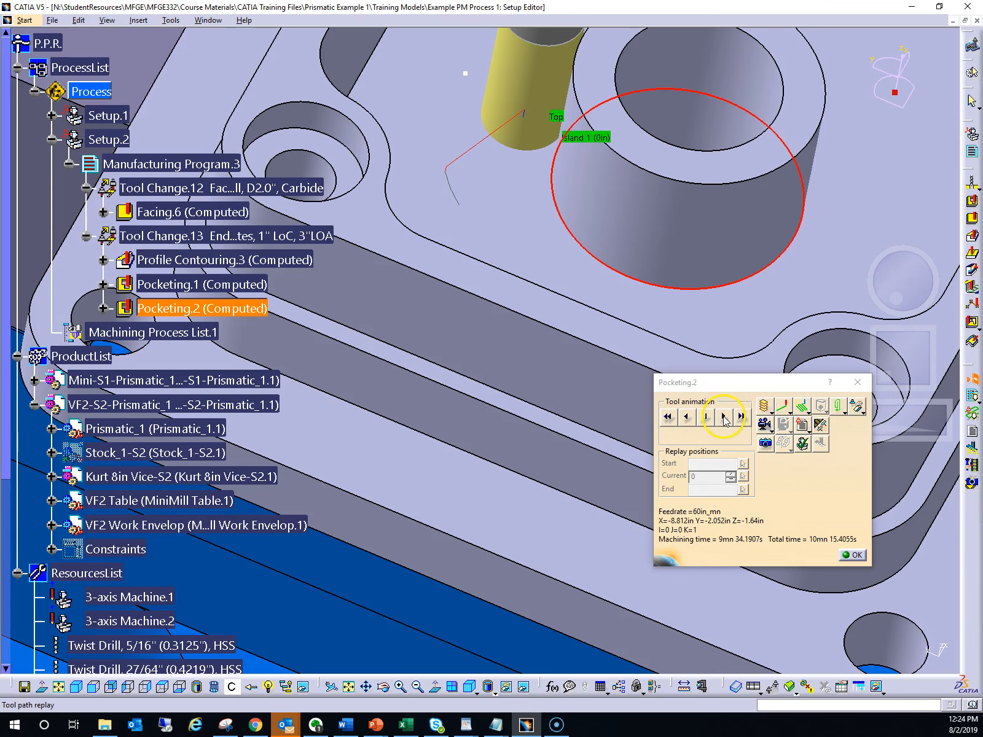
Step: Step the replay forward through the last roughing level and into the pocket floor finishing pass to compare them
left_click(725, 417)
left_click(724, 417)
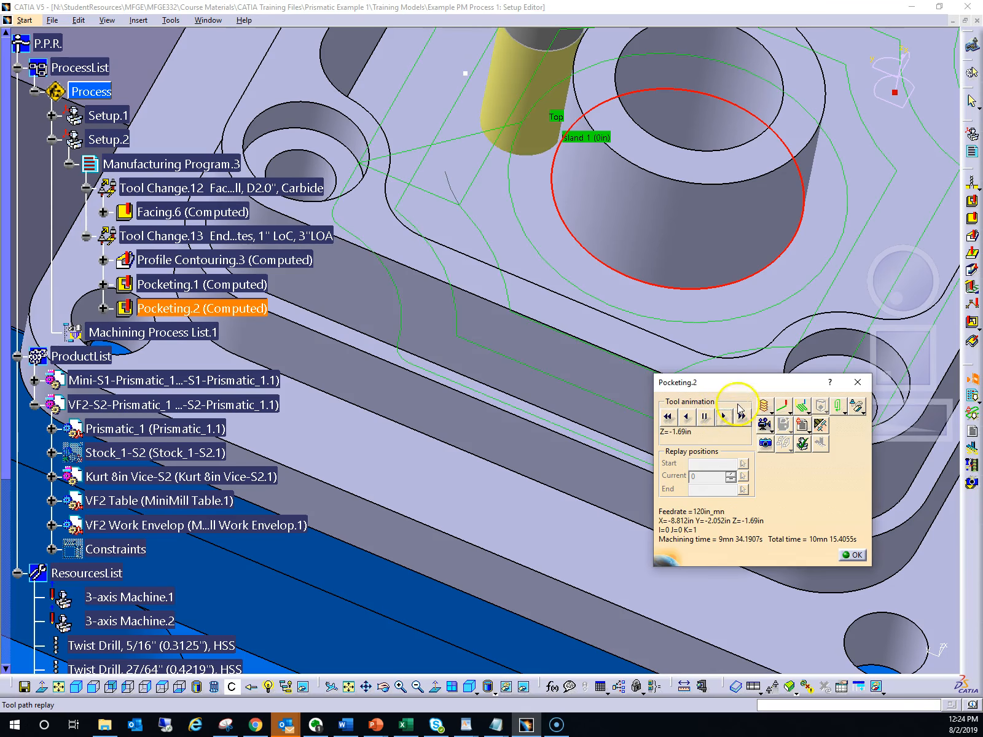
mouse_move(891, 285)
left_mouse_down()
mouse_move(883, 273)
mouse_move(889, 282)
left_mouse_up()
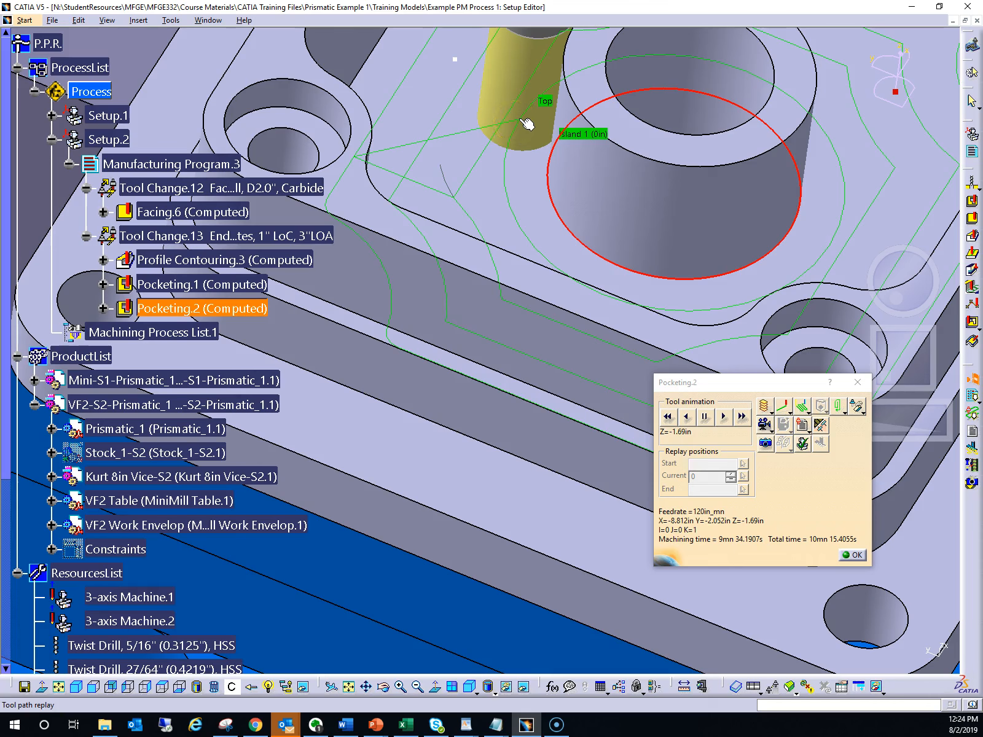
left_click(669, 353)
left_click(730, 417)
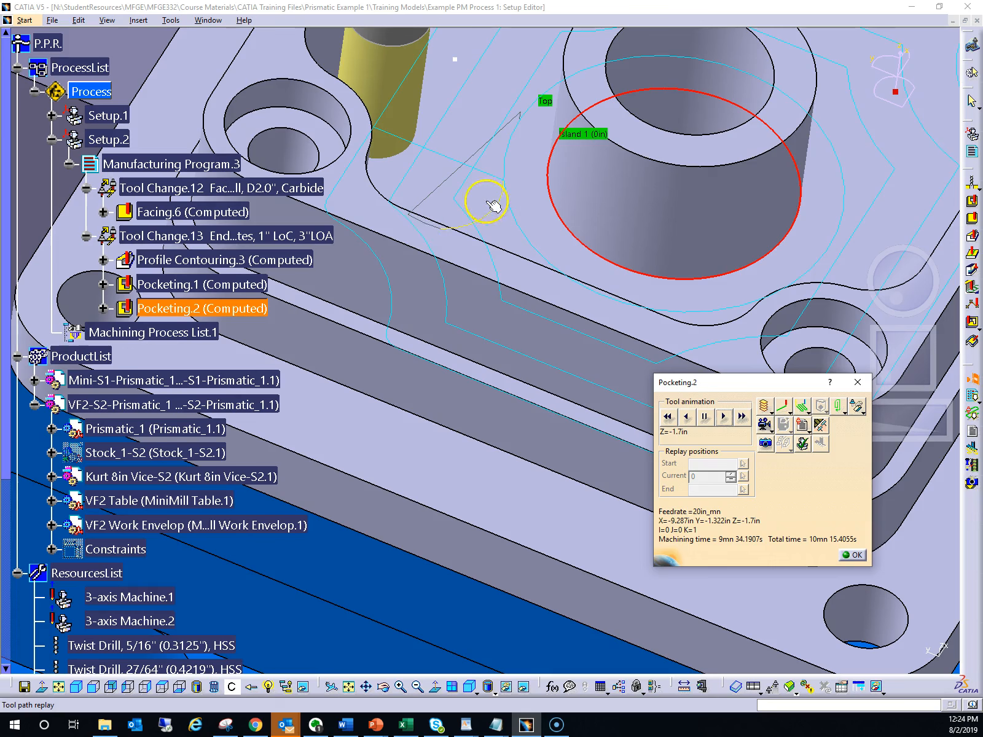
Step: Step the replay back and forth across the rapid link between the last roughing levels to examine the passes
left_click(686, 418)
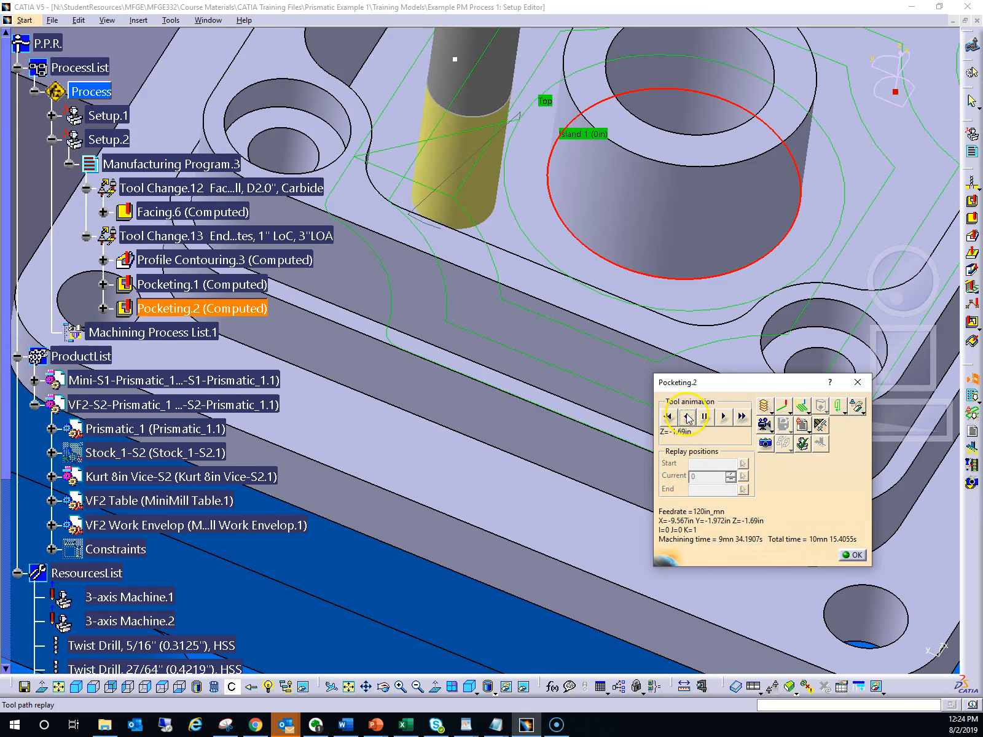
left_click(688, 417)
left_click(686, 417)
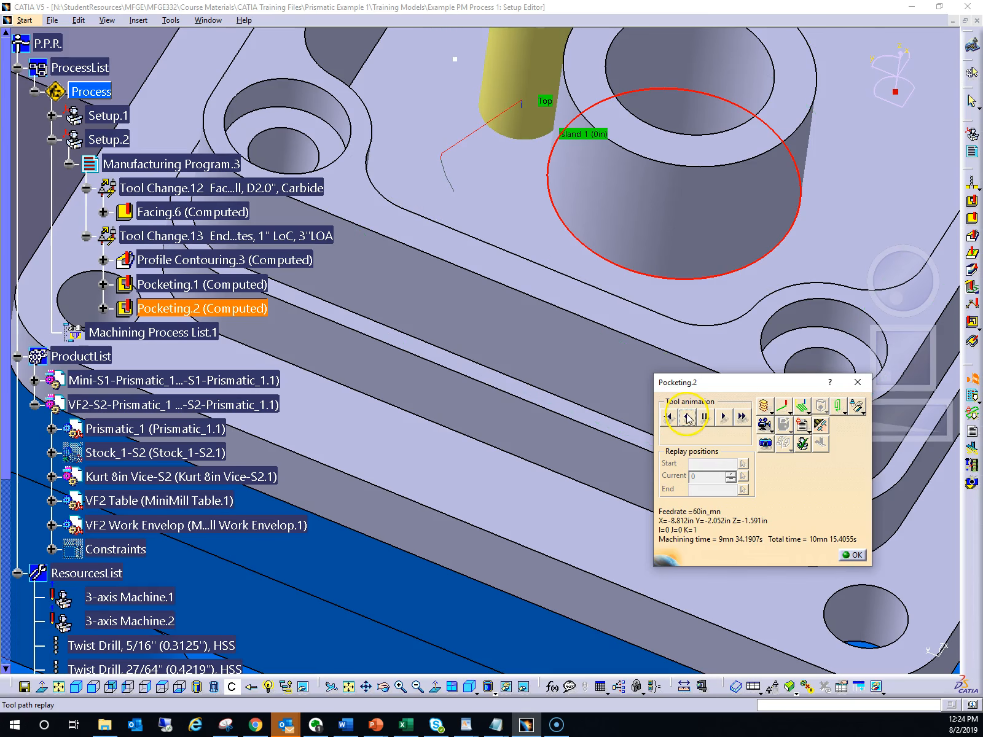
left_click(724, 417)
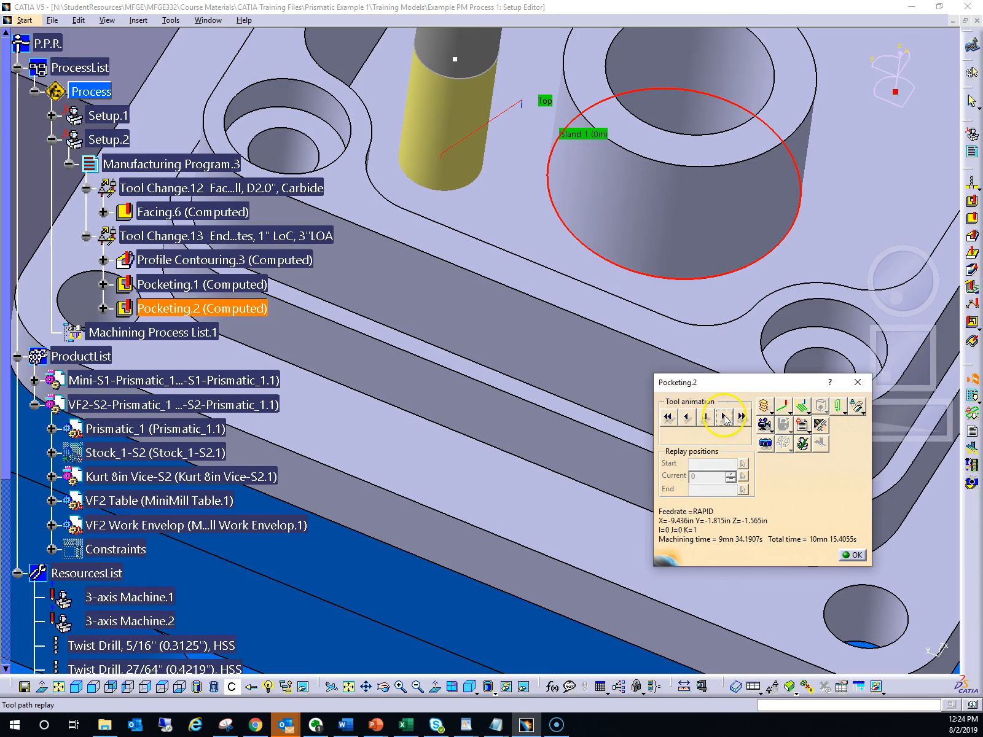
left_click(686, 419)
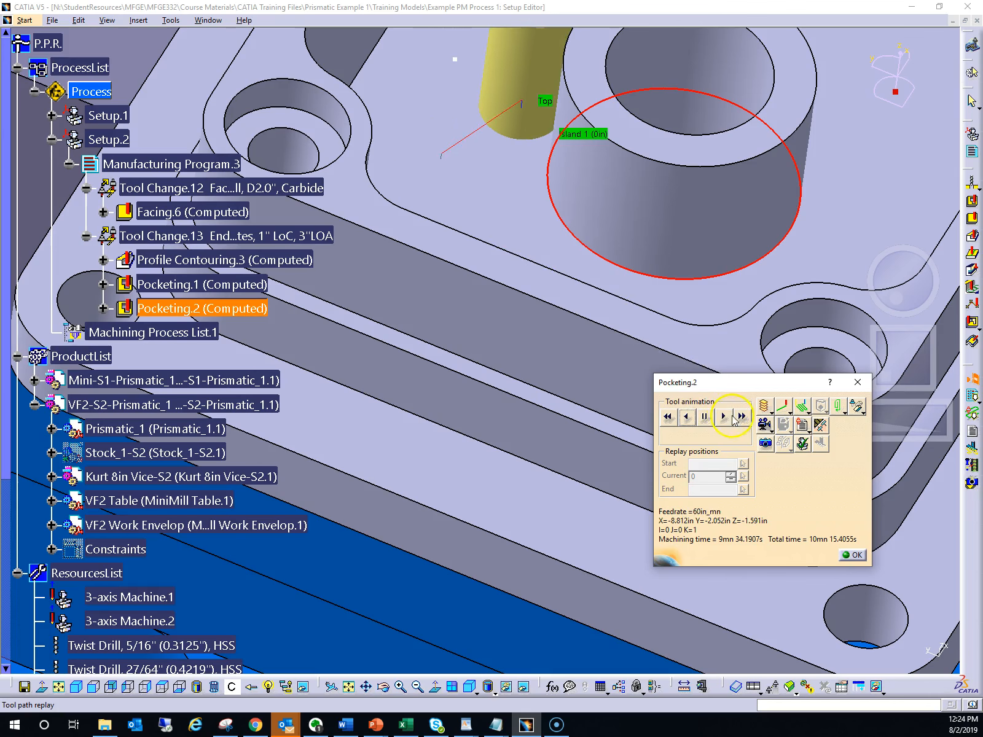
left_click(724, 418)
left_click(725, 417)
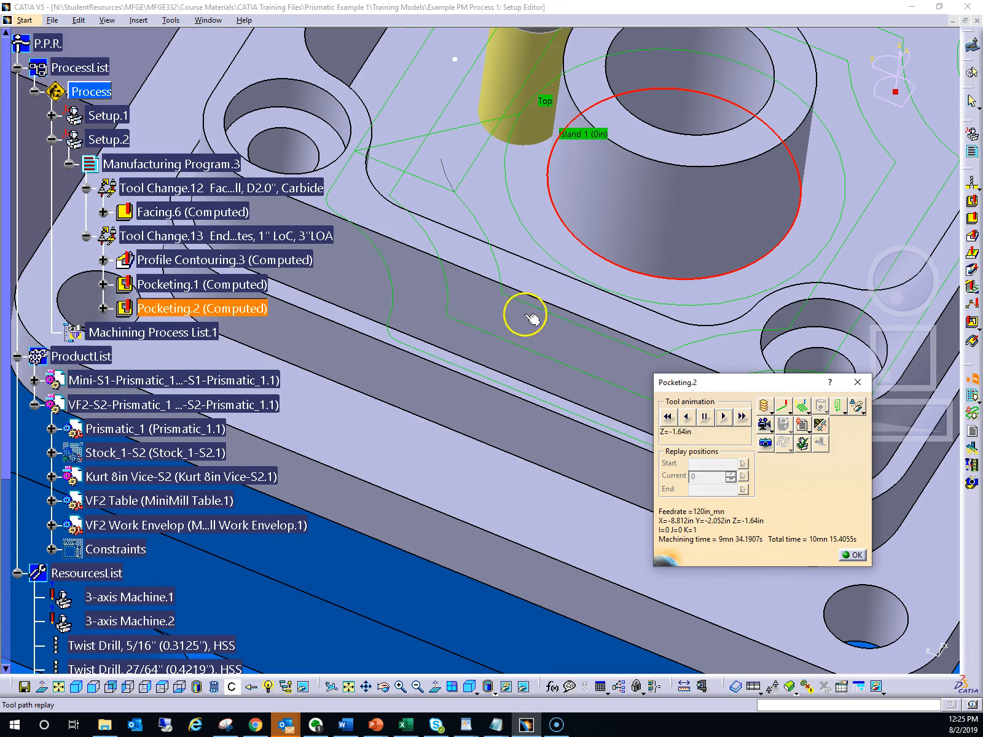
Step: Open the material removal video for Manufacturing Program.3 and play it from the raw stock into Pocketing.1
mouse_move(903, 300)
middle_mouse_down()
mouse_move(895, 268)
mouse_move(905, 253)
mouse_move(904, 281)
middle_mouse_up()
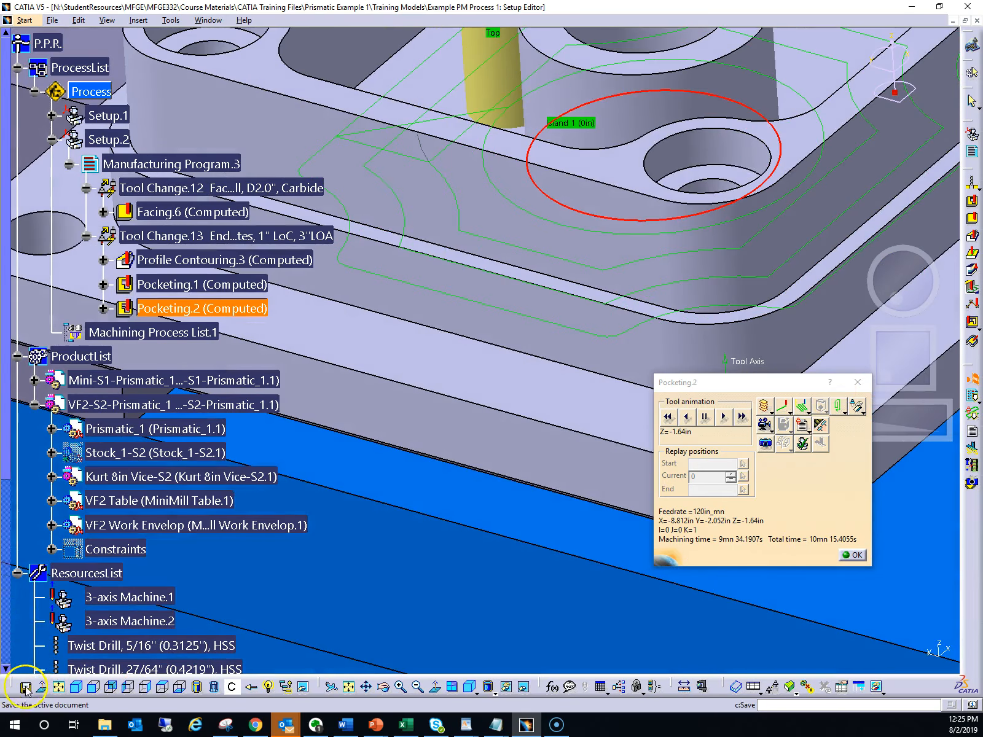
left_click(774, 414)
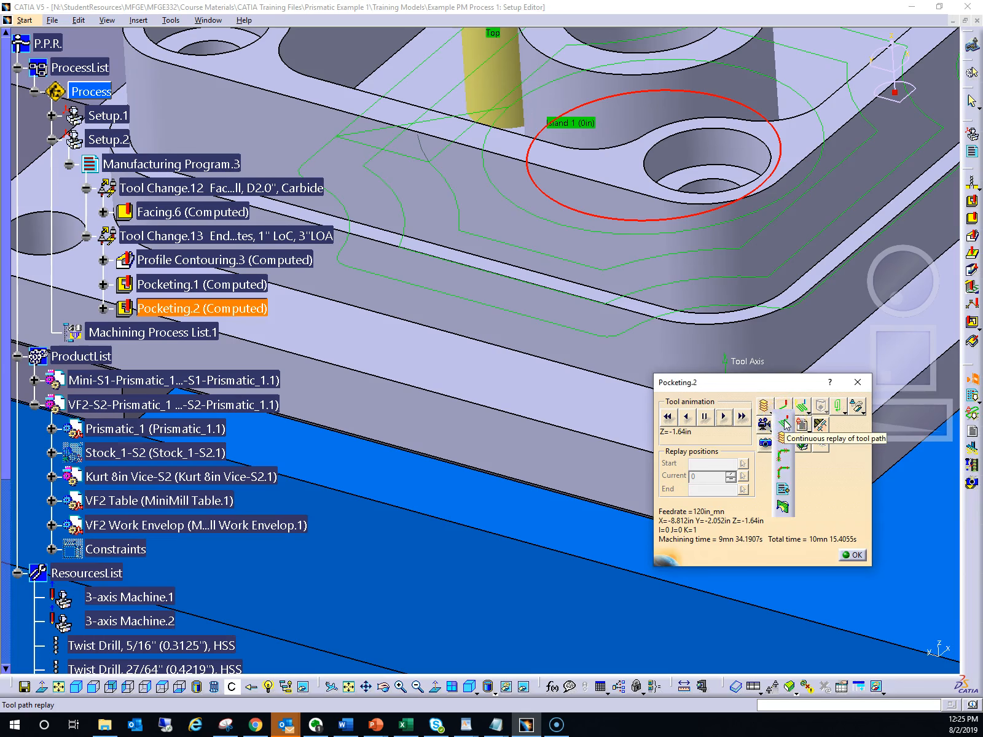
left_click(775, 436)
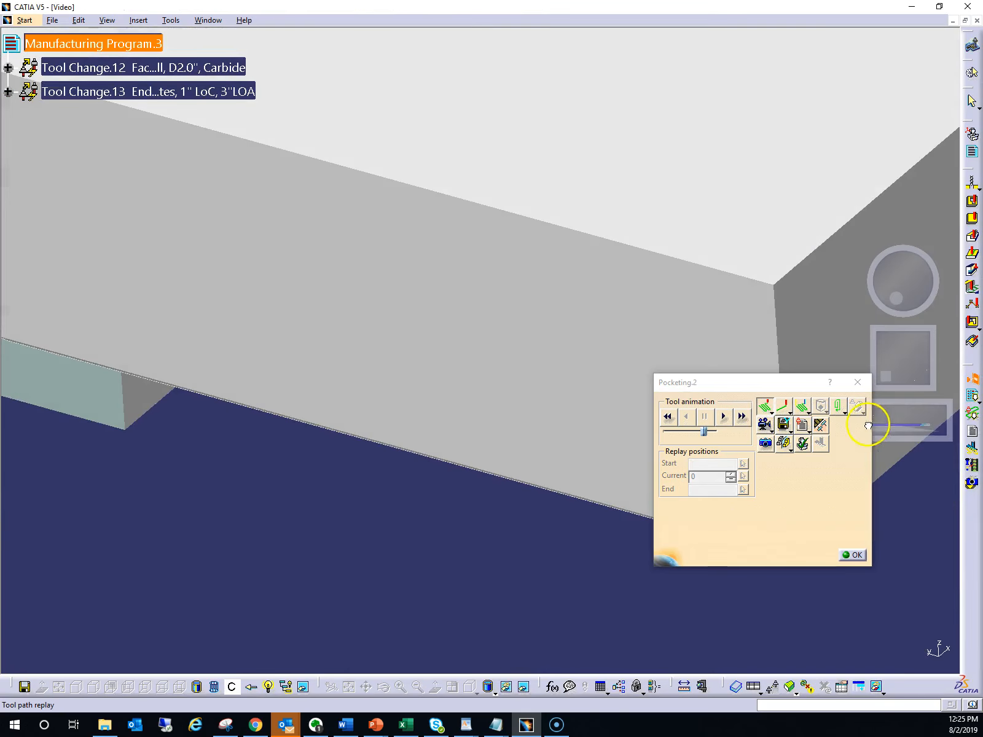
left_click_drag(941, 421, 816, 391)
left_click_drag(916, 369, 855, 404)
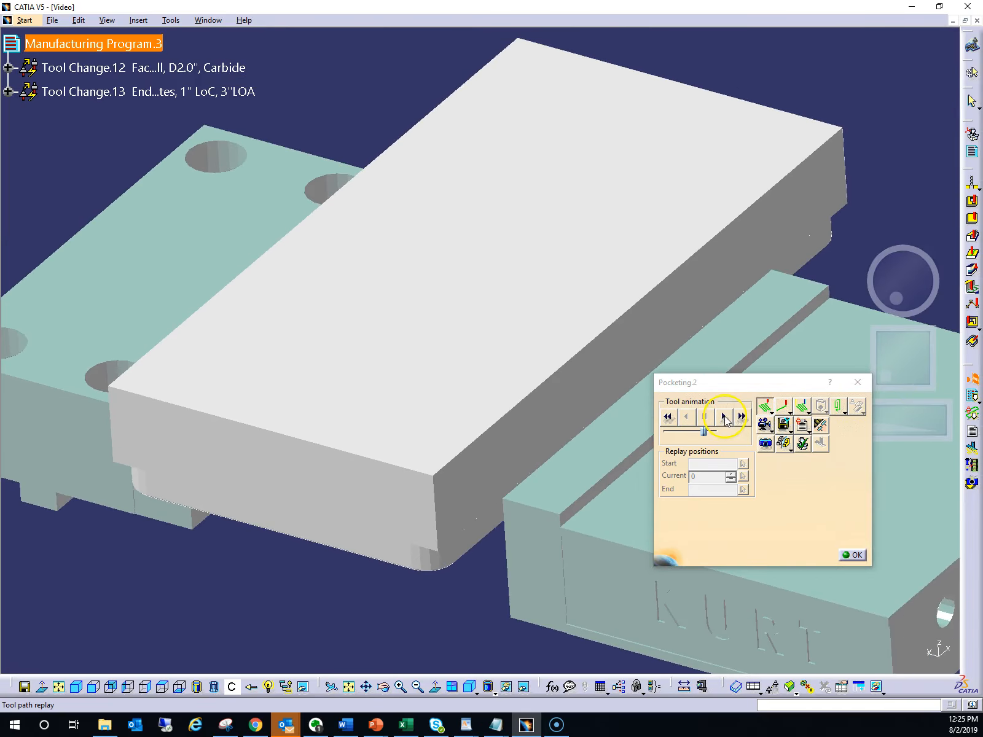
left_click(724, 418)
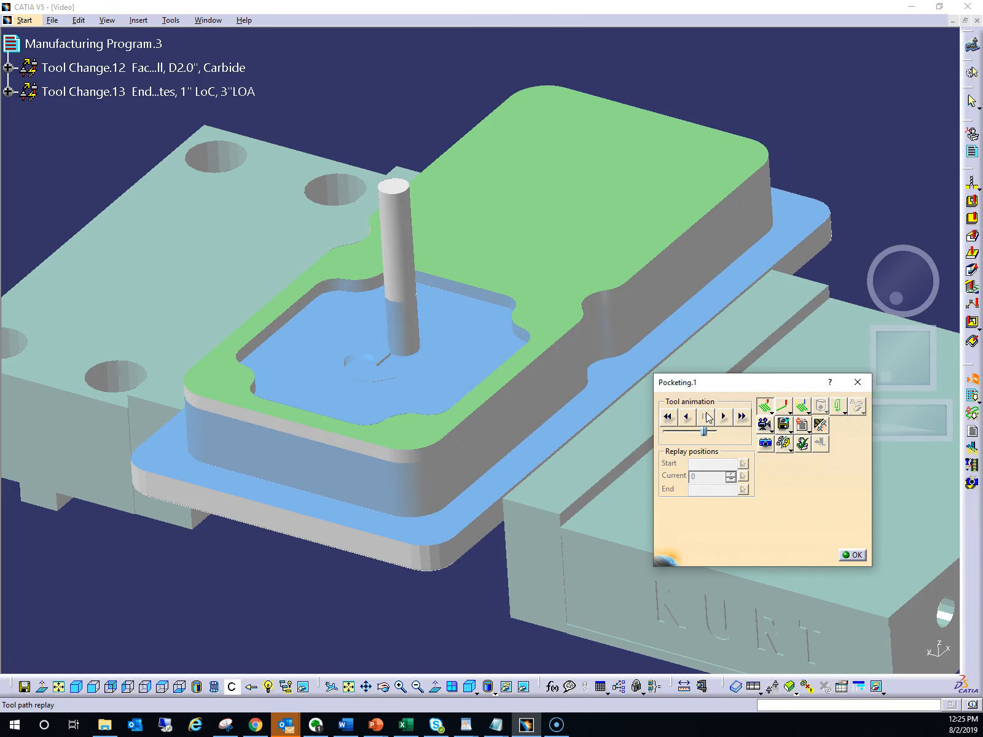
Step: Inspect the partly cut pocket, reduce the simulation to its slowest speed and play on into Pocketing.2
left_click_drag(892, 412, 905, 401)
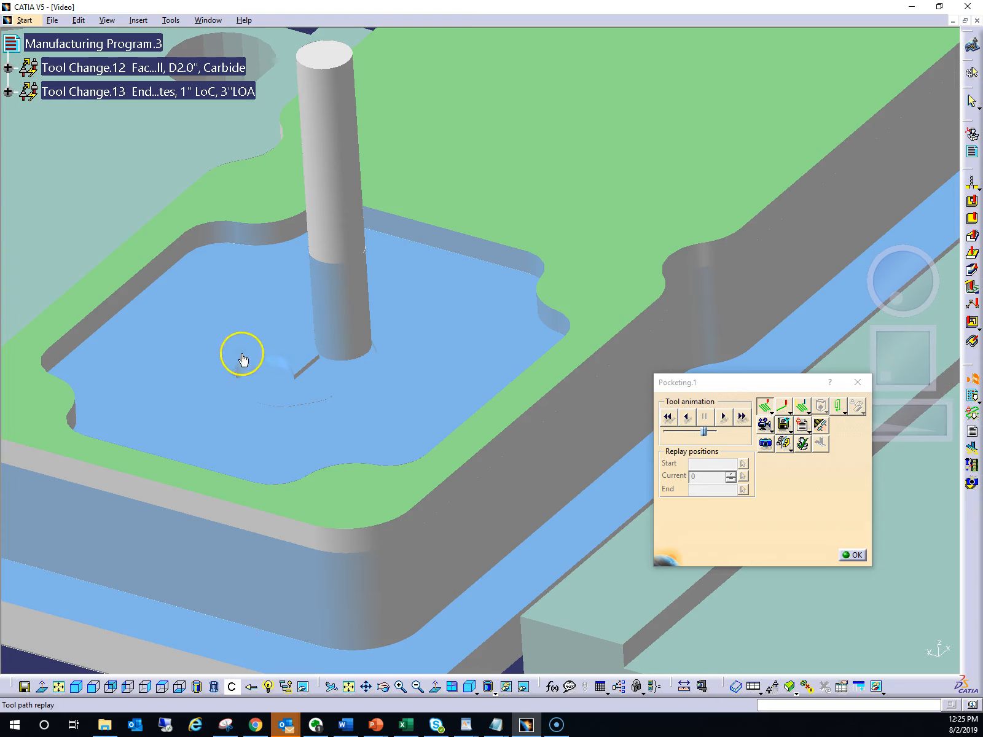
mouse_move(892, 277)
left_mouse_down()
mouse_move(880, 292)
mouse_move(898, 301)
mouse_move(908, 281)
left_mouse_up()
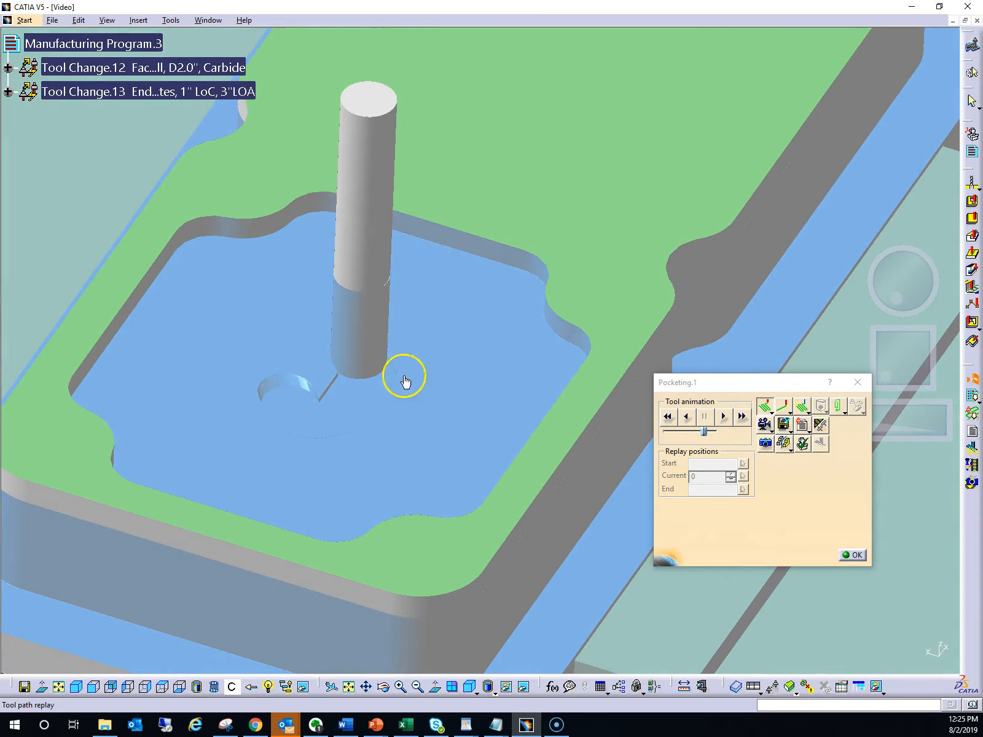
left_click_drag(711, 431, 676, 431)
left_click(726, 416)
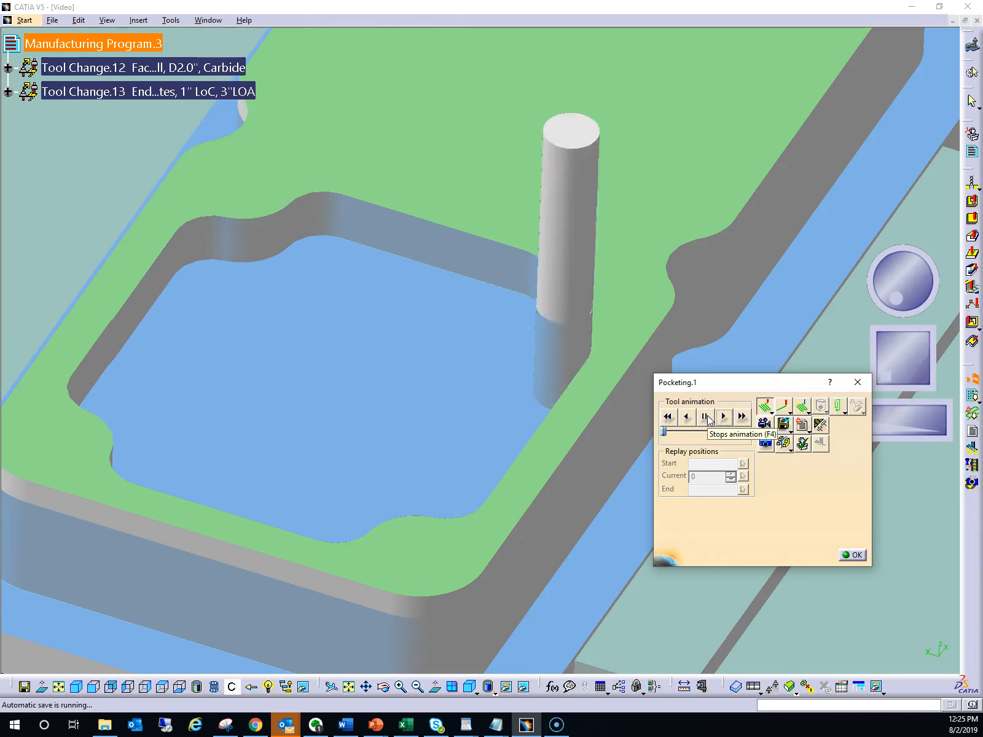
mouse_move(914, 302)
middle_mouse_down()
mouse_move(903, 298)
mouse_move(893, 336)
mouse_move(906, 292)
middle_mouse_up()
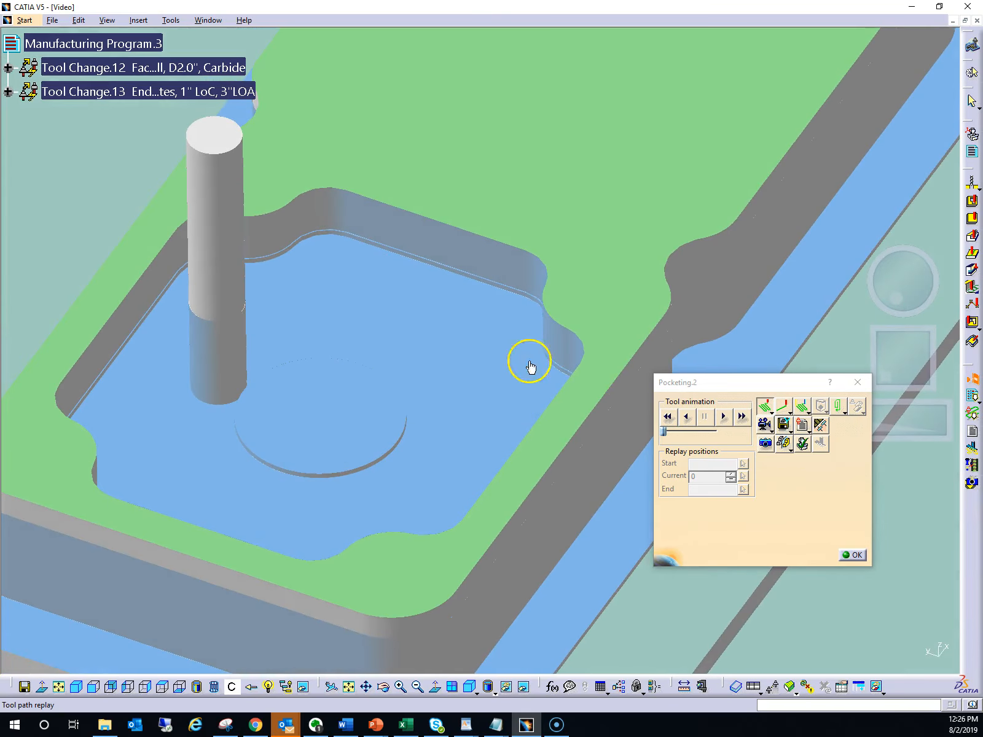
Step: Play the next Pocketing.2 passes around the island and examine the pocket walls and the material left on the floor
left_click(725, 417)
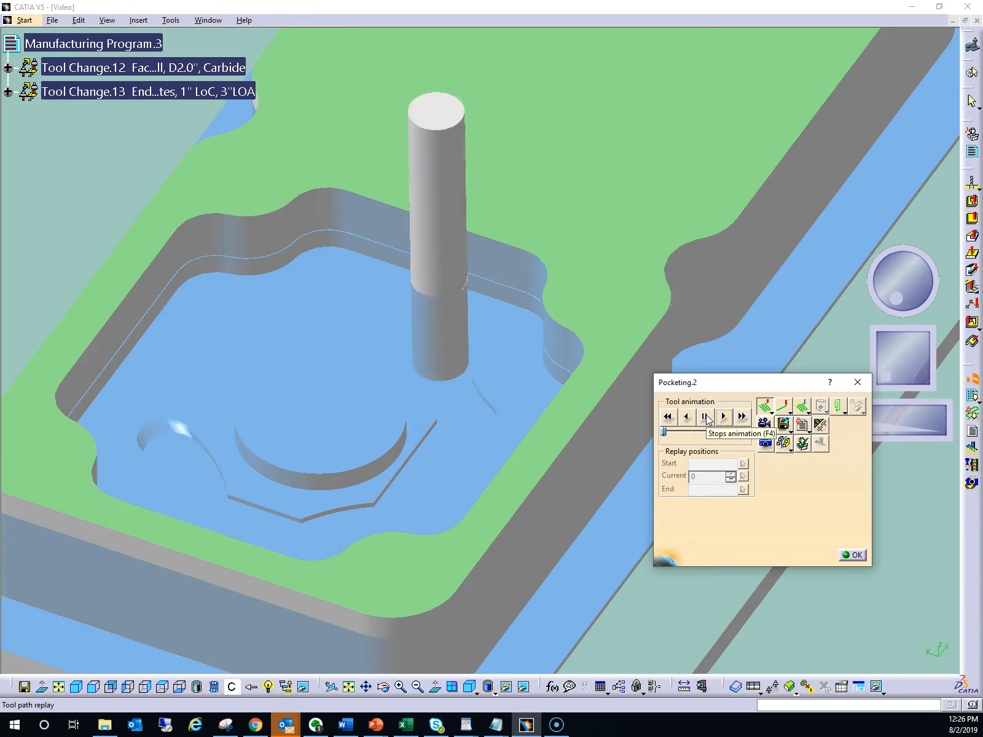
left_click(706, 418)
left_click(723, 418)
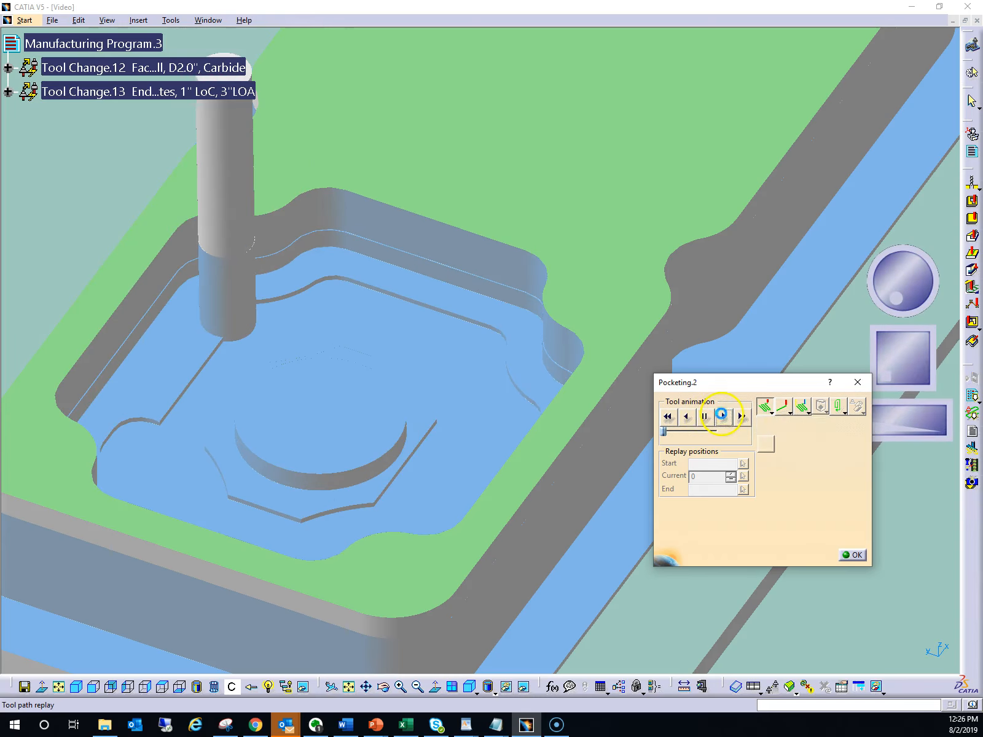
mouse_move(897, 280)
left_mouse_down()
mouse_move(871, 326)
mouse_move(902, 323)
mouse_move(913, 292)
left_mouse_up()
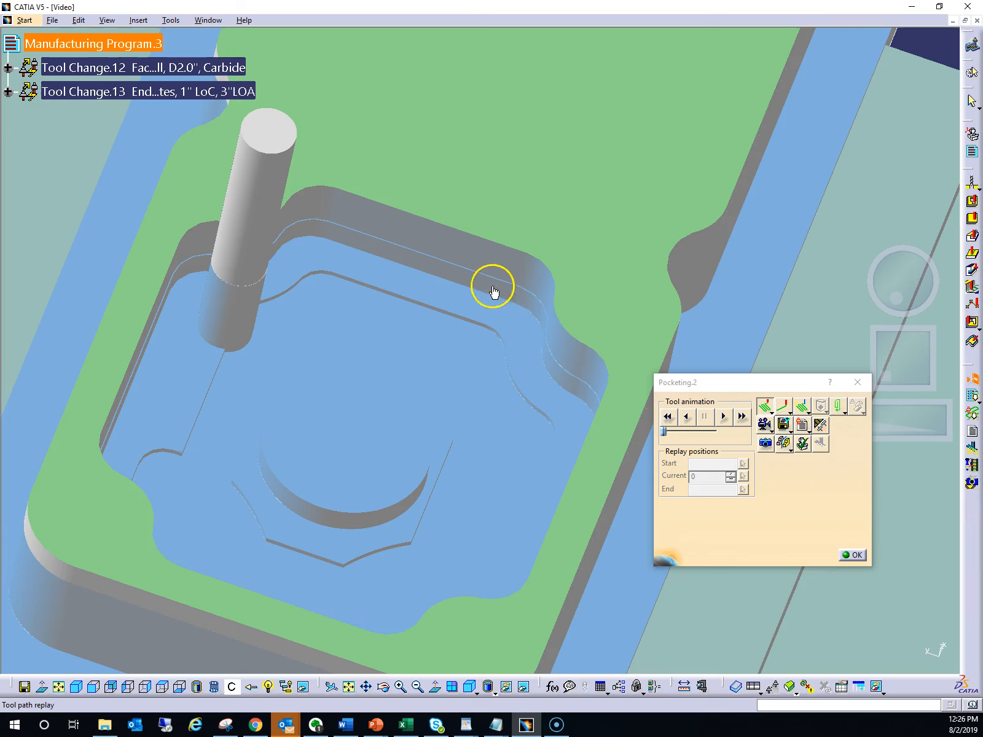
left_click_drag(898, 405, 921, 404)
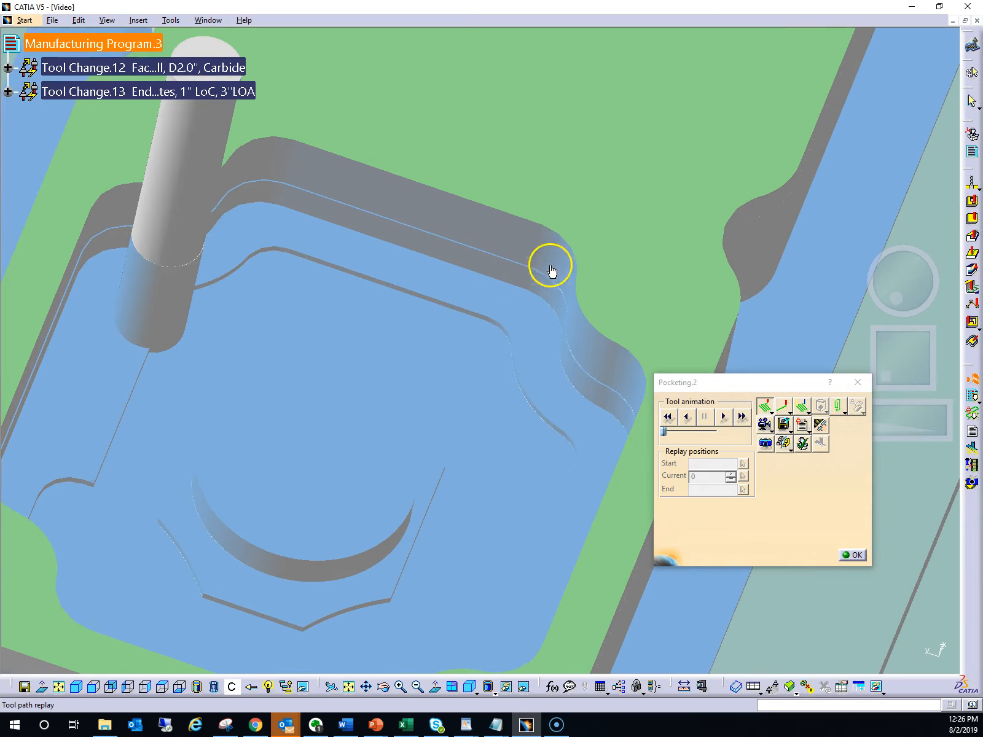
left_click_drag(930, 269, 897, 278)
left_click_drag(919, 420, 877, 422)
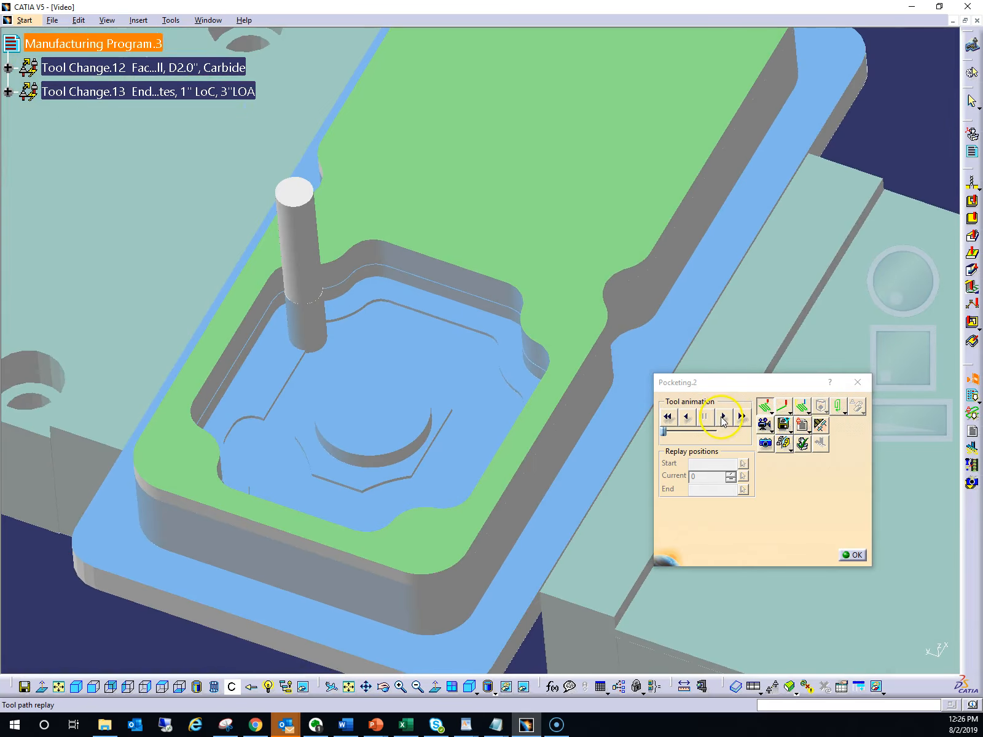
Step: Play the Pocketing.2 material removal through to the end and inspect the machined pocket and island
left_click(724, 419)
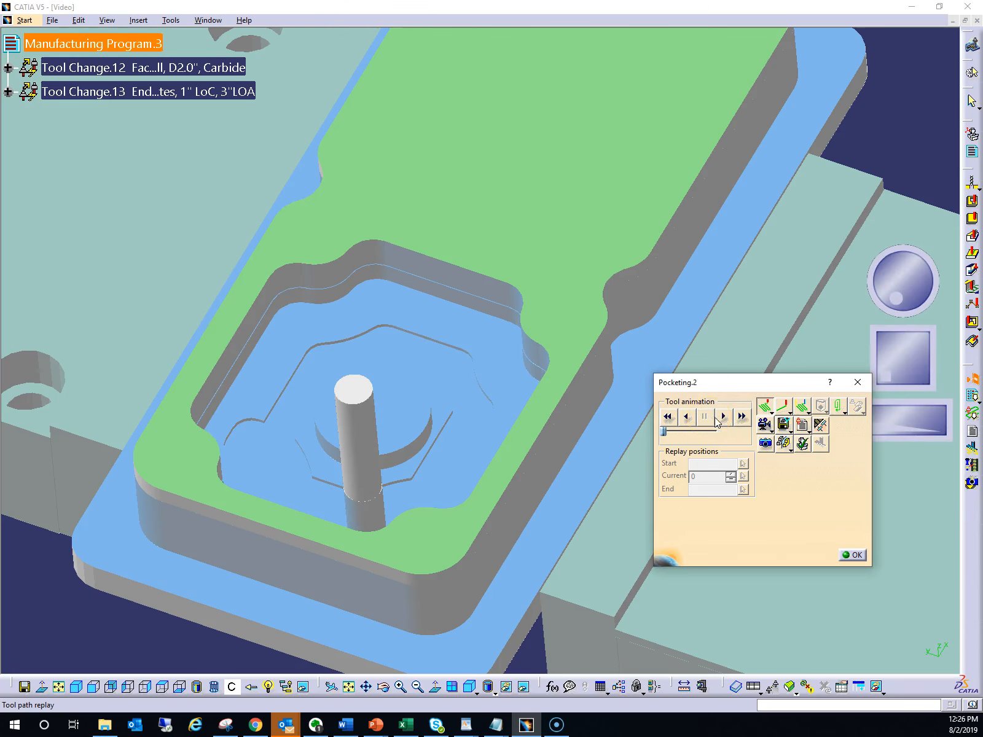
left_click(725, 418)
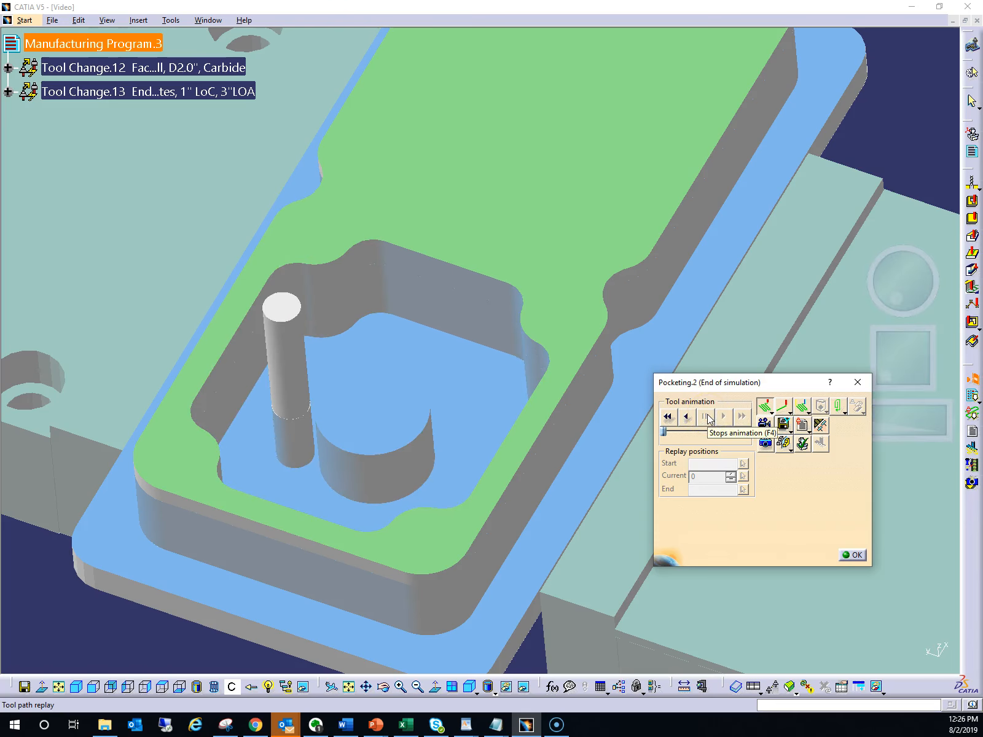
mouse_move(906, 280)
middle_mouse_down()
mouse_move(914, 341)
mouse_move(920, 320)
mouse_move(893, 264)
mouse_move(864, 272)
mouse_move(901, 291)
mouse_move(939, 288)
mouse_move(883, 310)
mouse_move(885, 318)
mouse_move(907, 278)
middle_mouse_up()
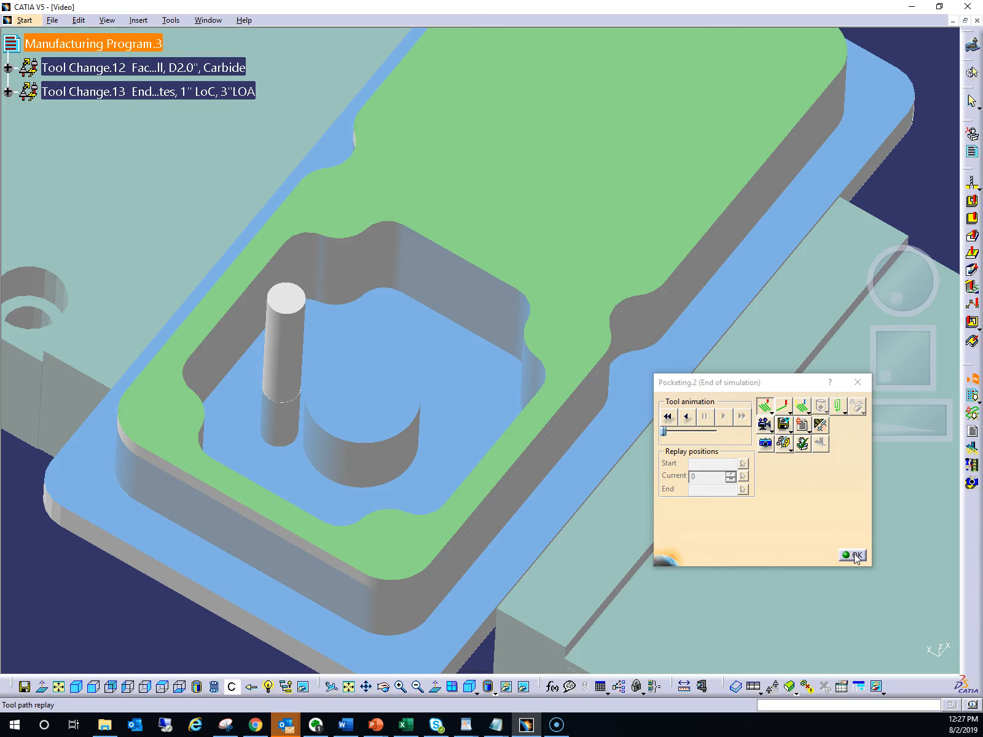
mouse_move(898, 293)
left_mouse_down()
mouse_move(902, 285)
mouse_move(891, 293)
left_mouse_up()
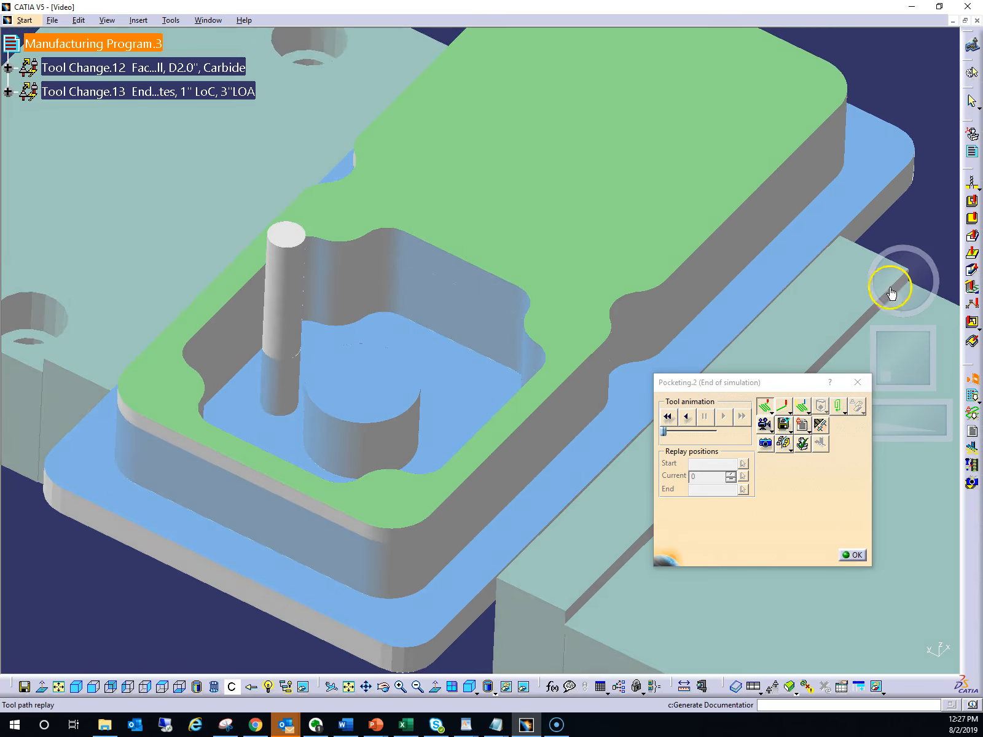
Step: Close the tool path replay and accept the Pocketing.2 operation
left_click(855, 550)
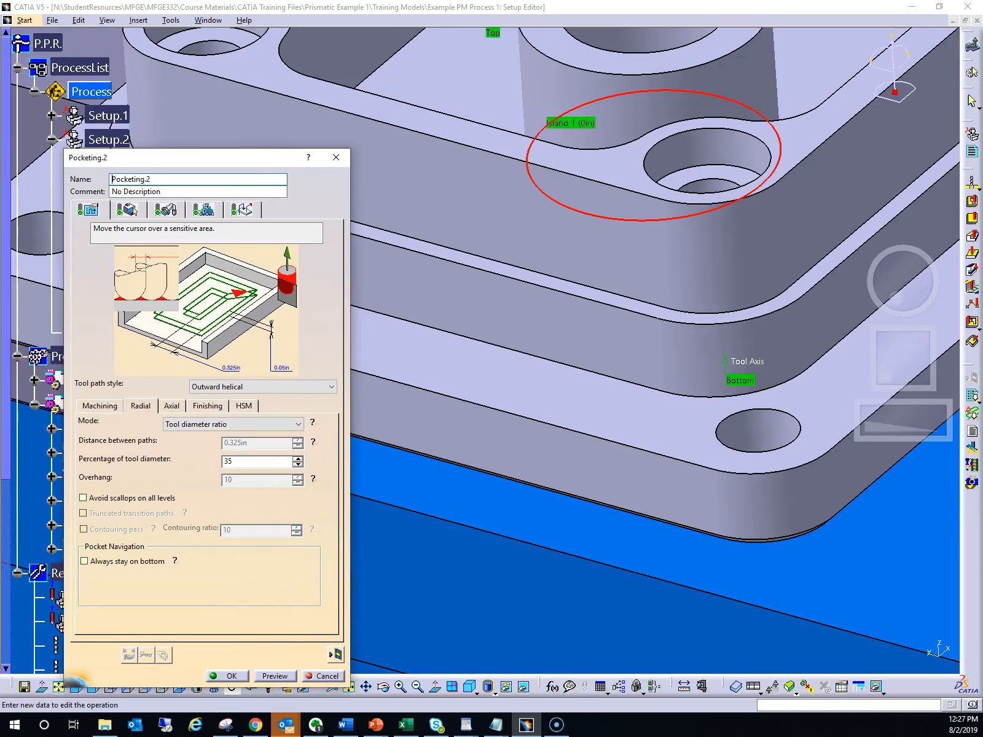
left_click(326, 656)
left_click(227, 675)
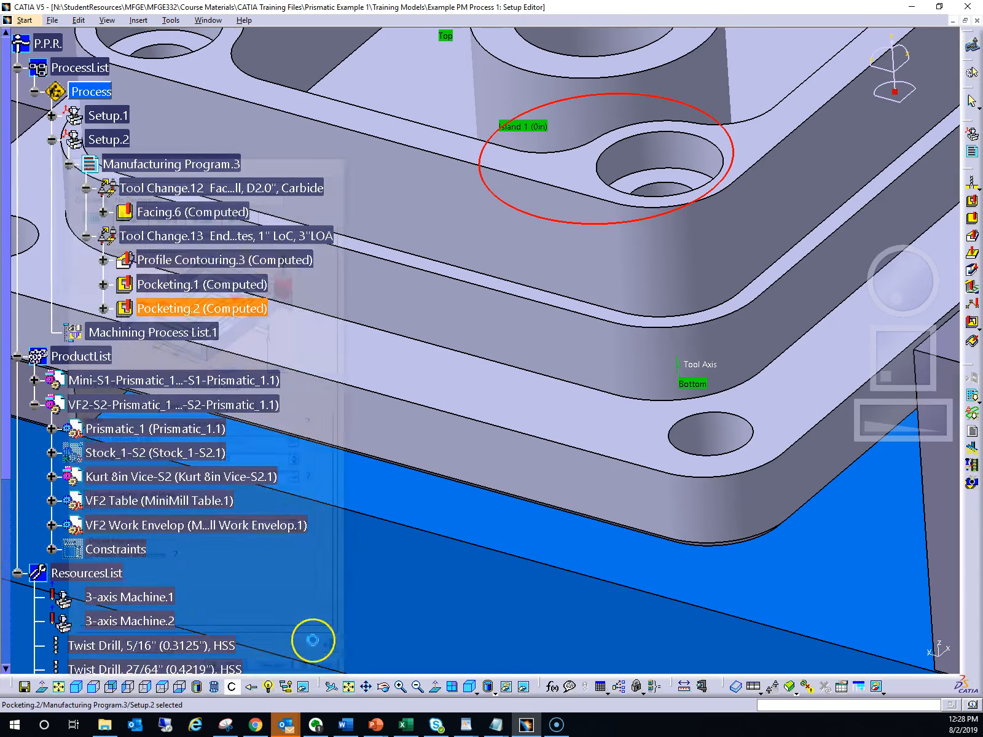
middle_click_drag(868, 461, 851, 427)
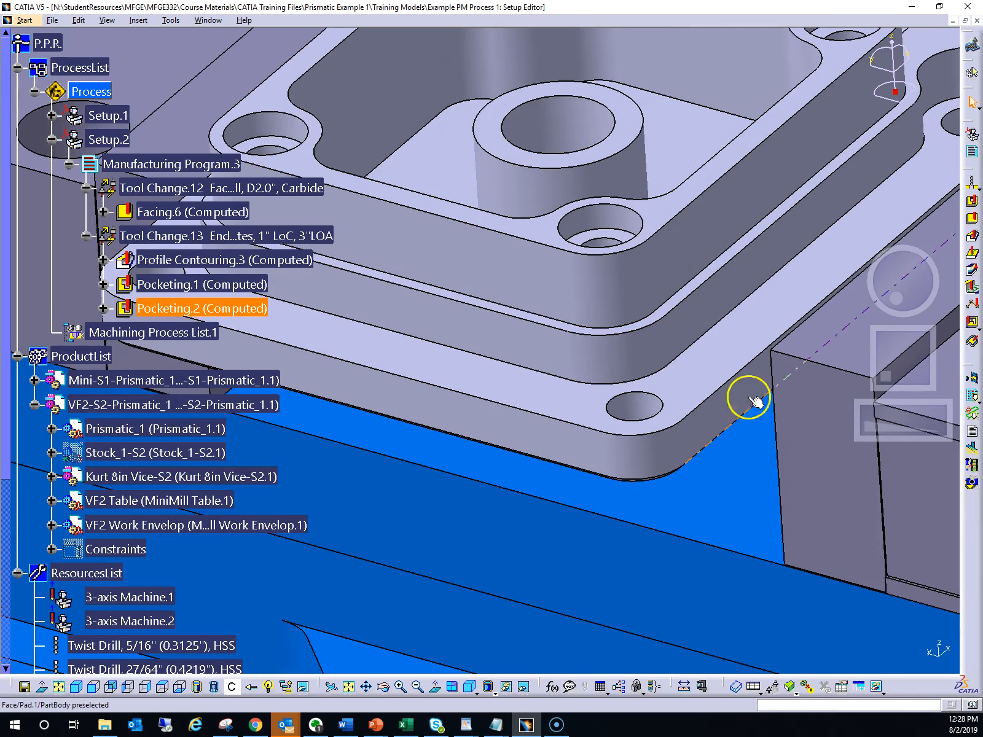
left_click_drag(900, 417, 845, 421)
left_click_drag(919, 344, 926, 356)
left_click_drag(906, 426, 786, 413)
left_click_drag(930, 369, 903, 377)
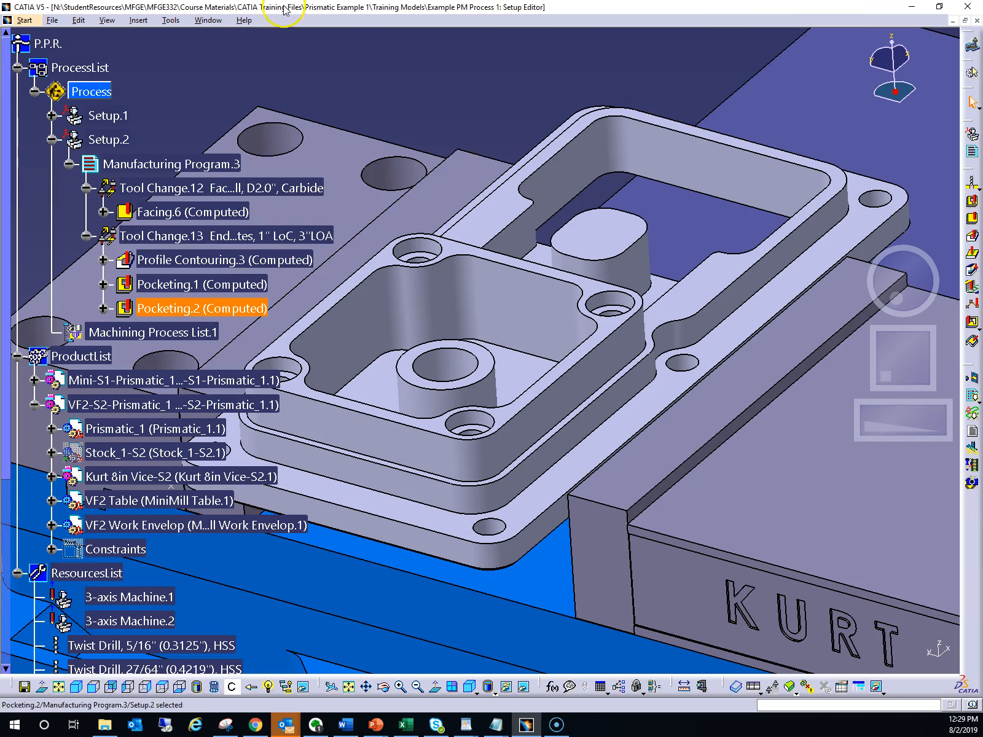
left_click(237, 296)
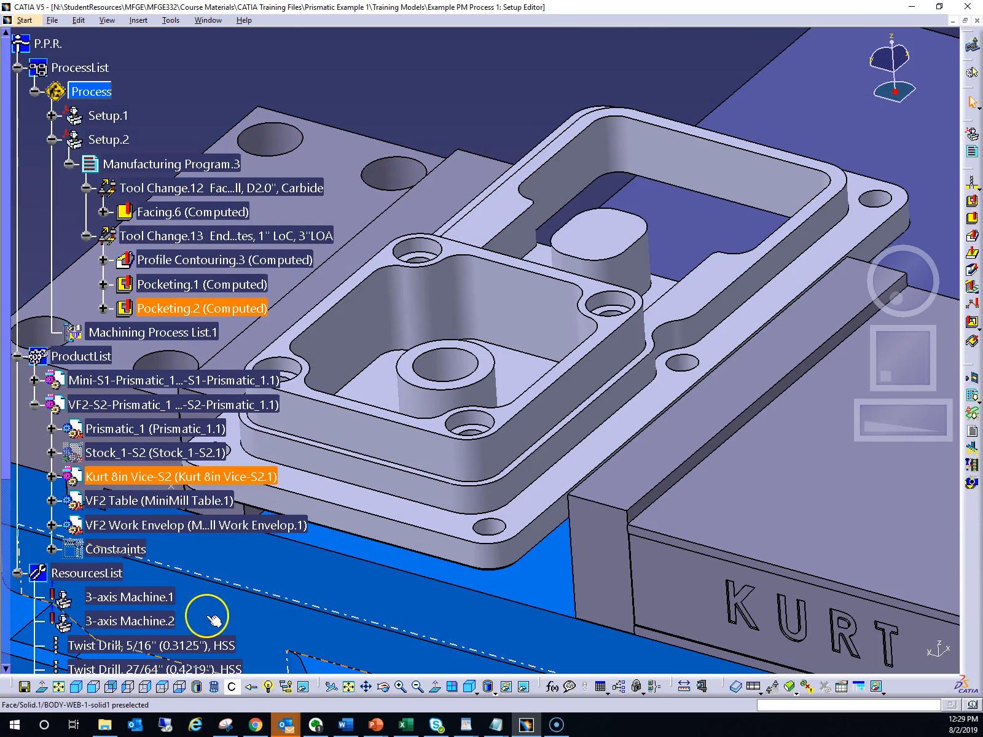